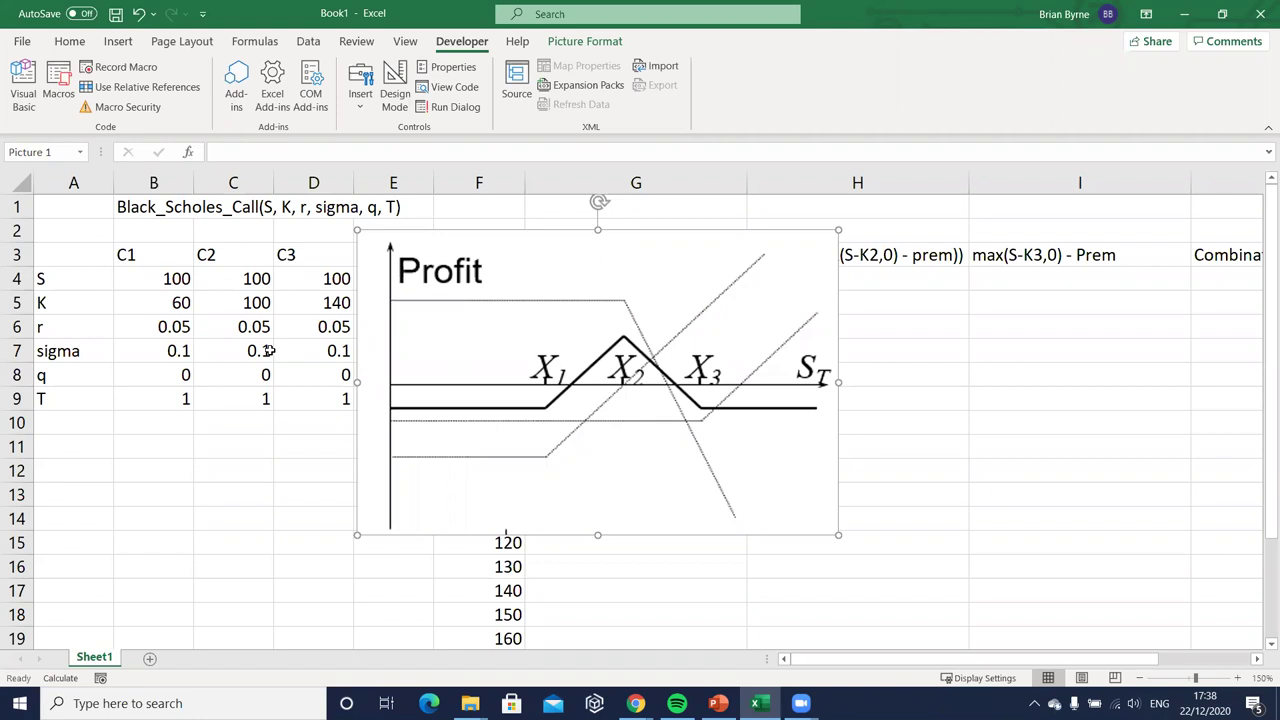
Step: Rename the worksheet as Butterfly Spread and move the profit diagram away from column F so the S values and headings are uncovered
double_click(89, 655)
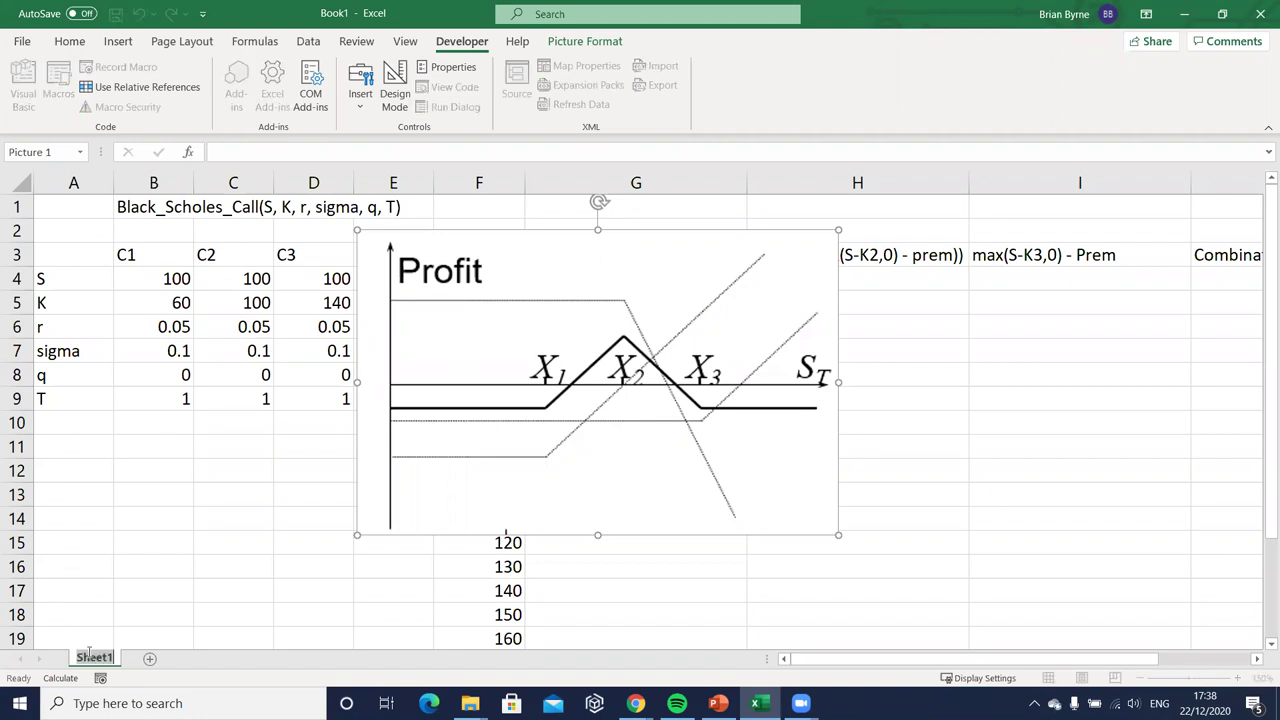
text(Bu)
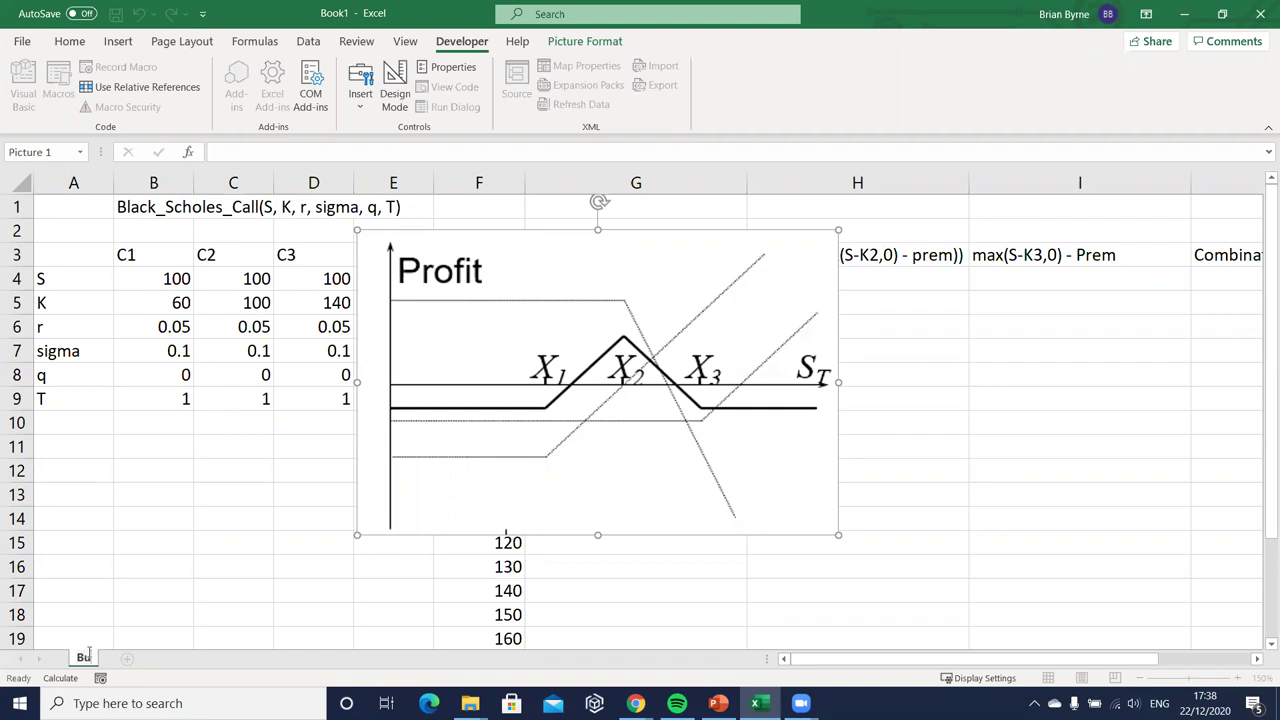
text(tterfly Spread)
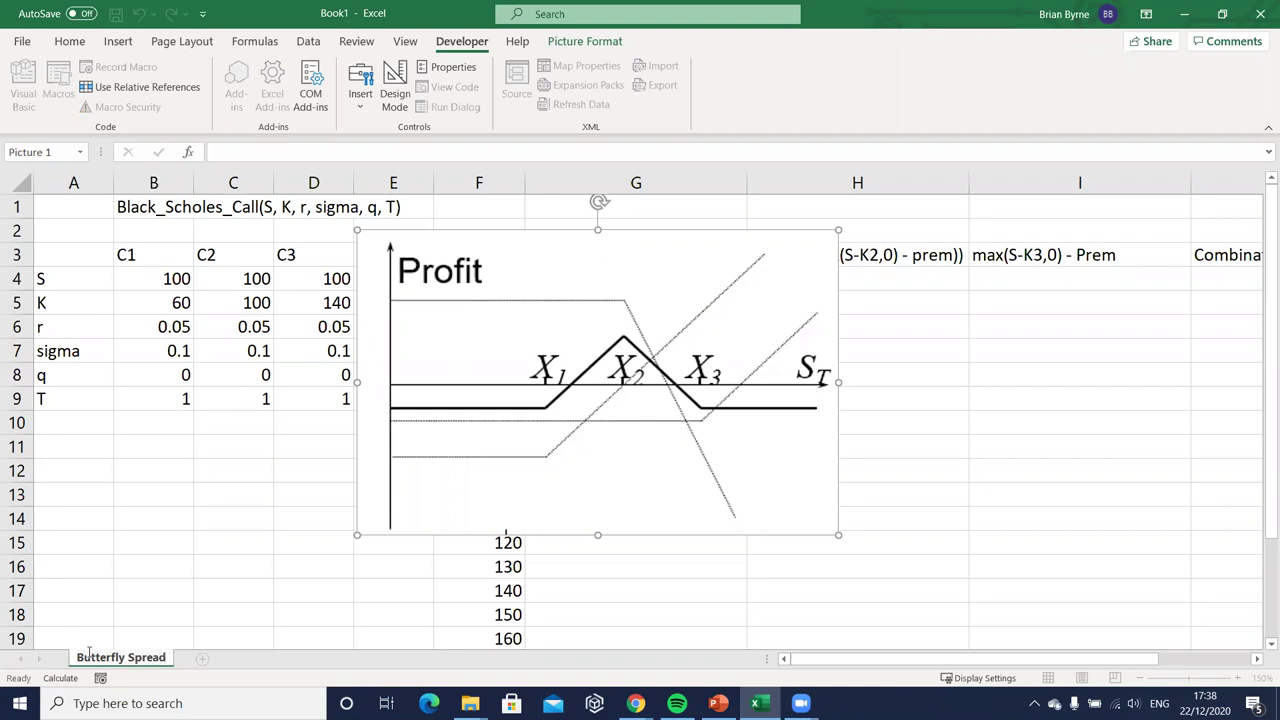
key(Return)
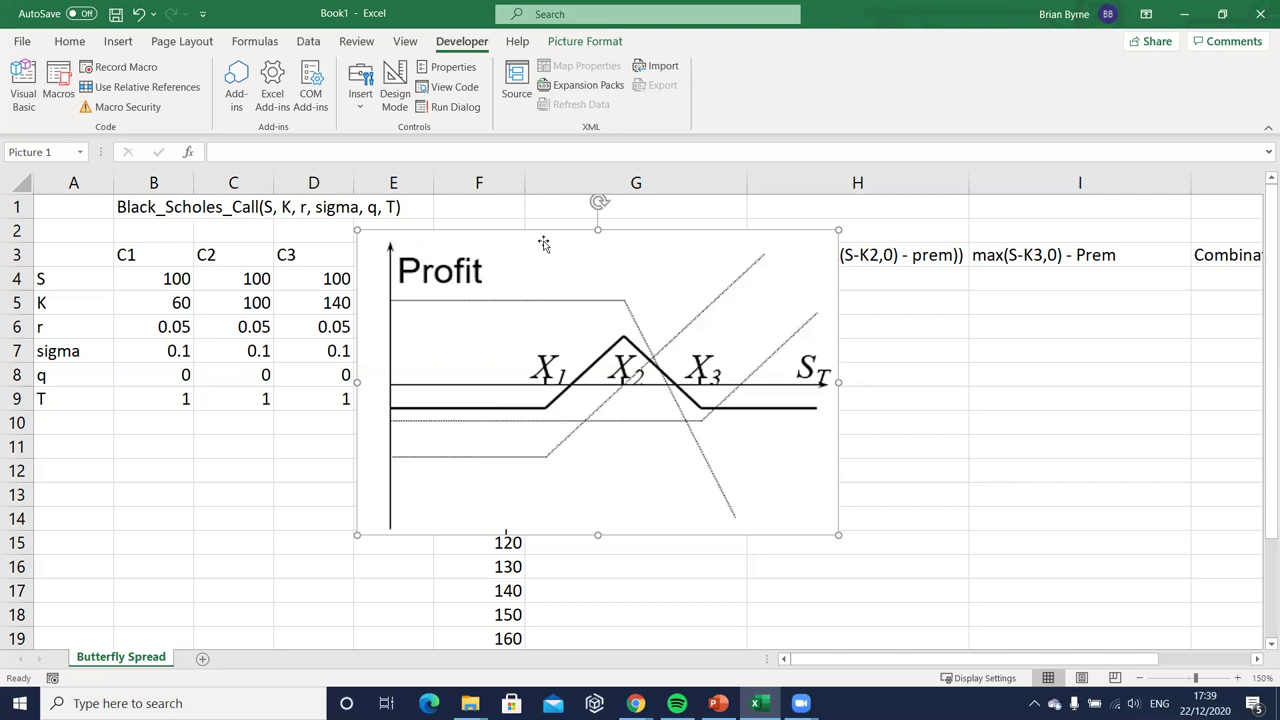
drag(543, 244, 846, 311)
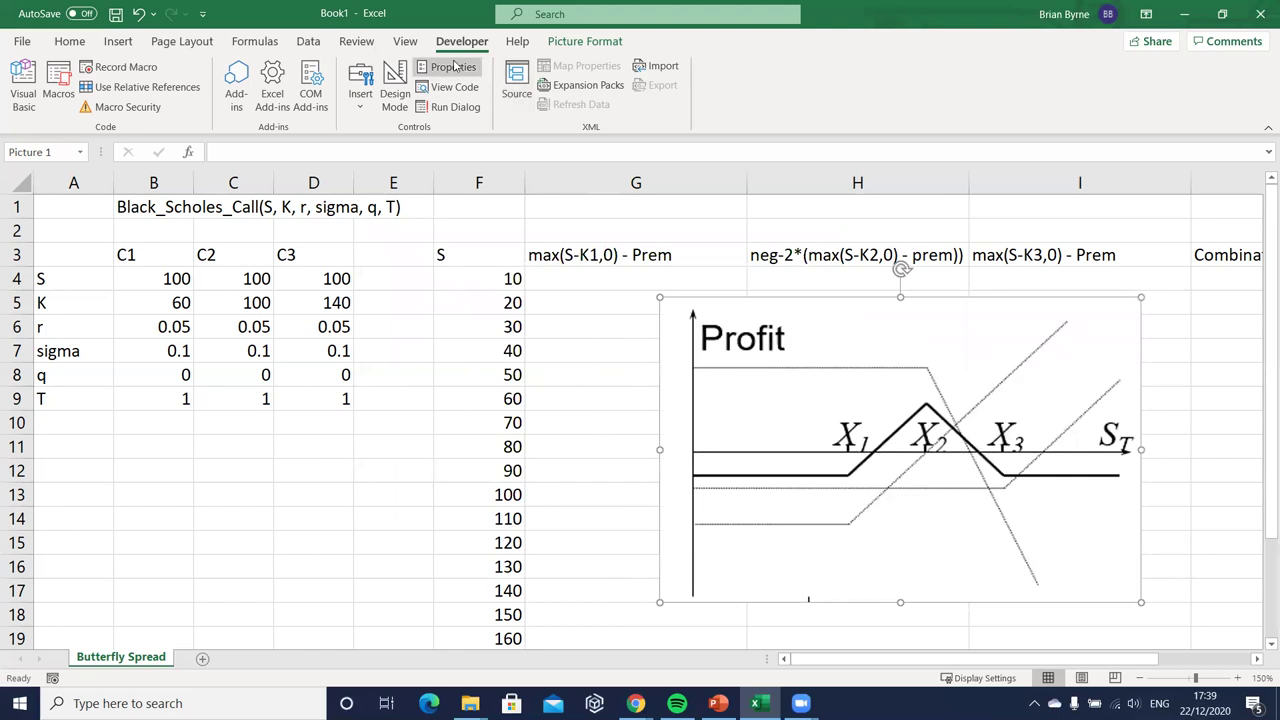
click(28, 80)
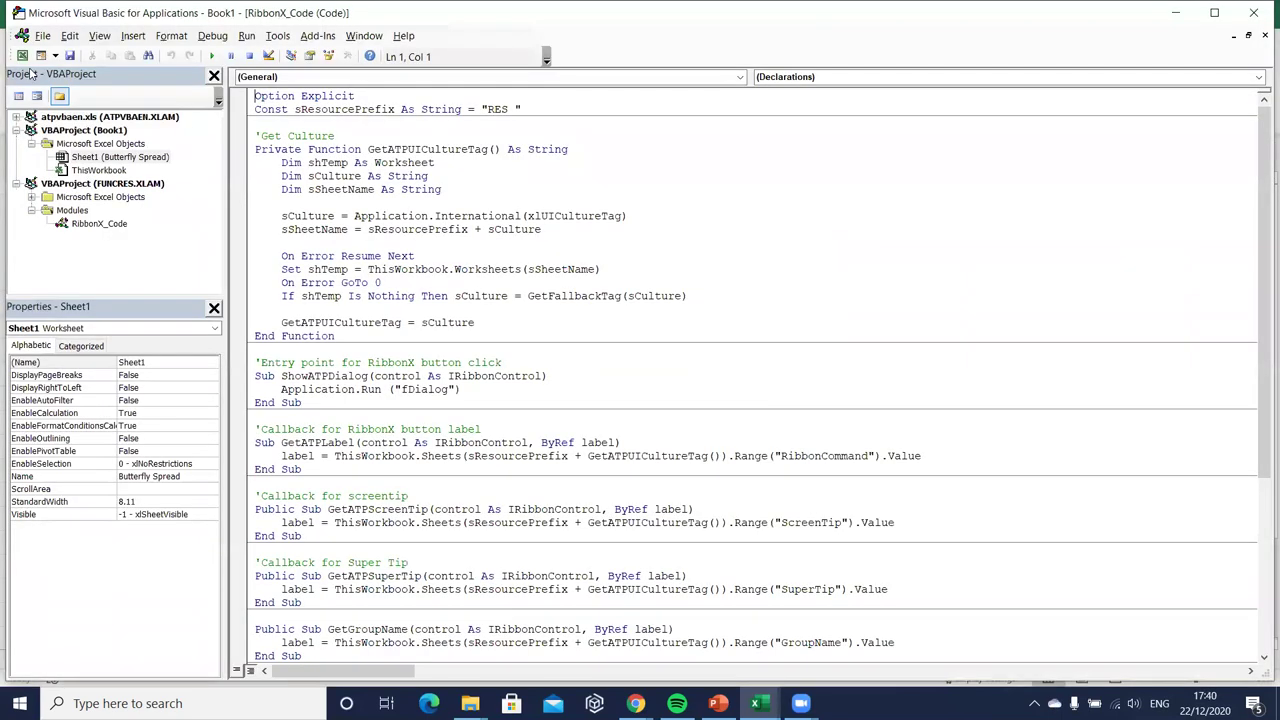
click(84, 130)
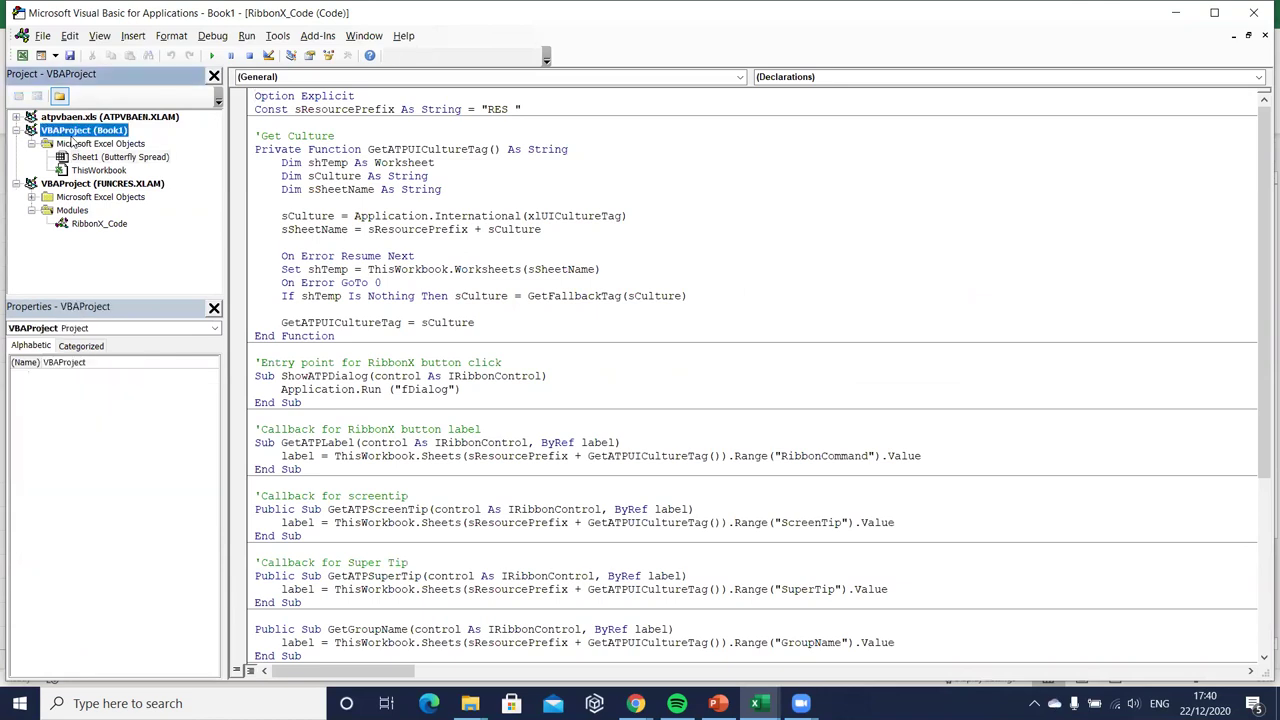
click(22, 55)
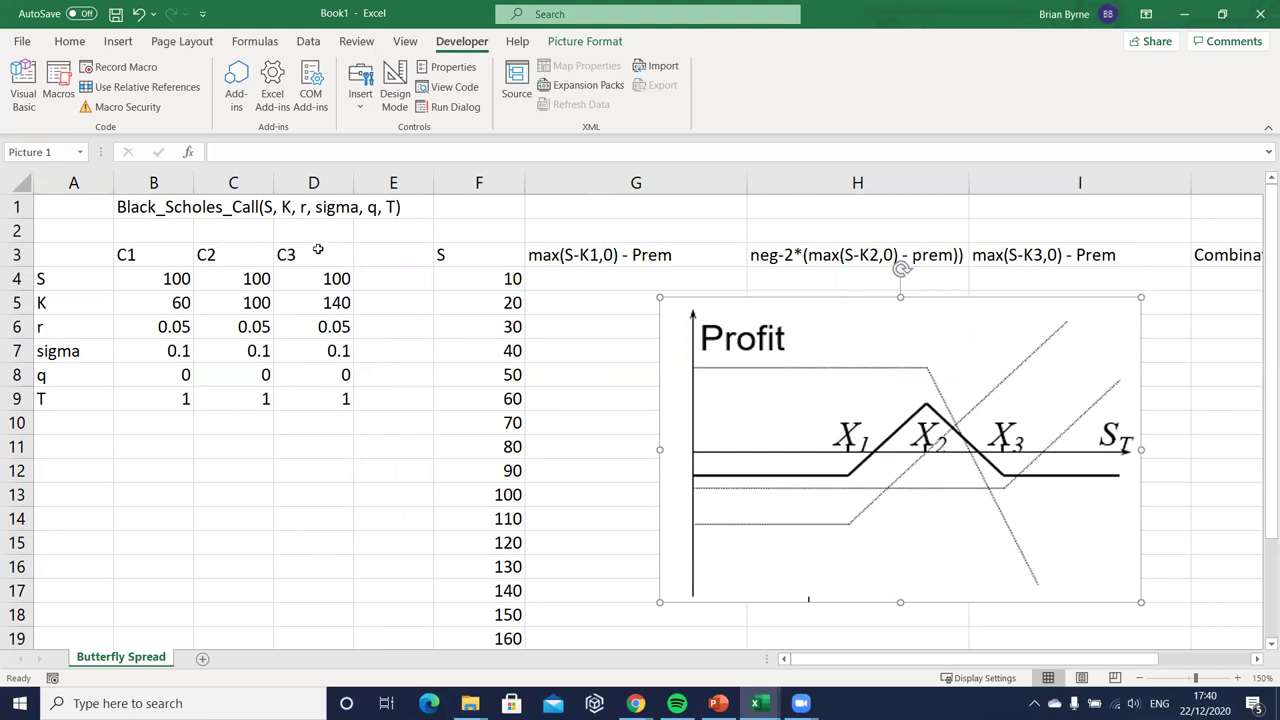
Step: Switch to the VinegarHill-FinanceLabs site in Chrome and find the VBA code on its Black Scholes Merton page
click(636, 703)
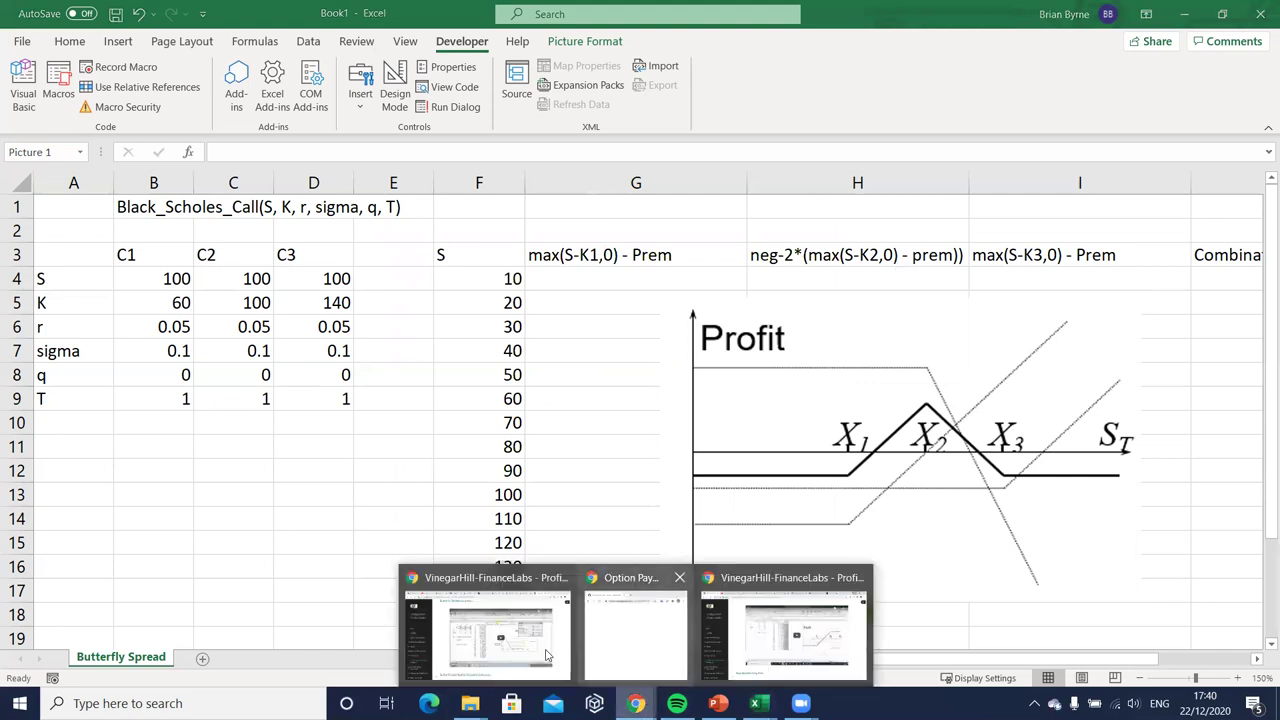
click(494, 643)
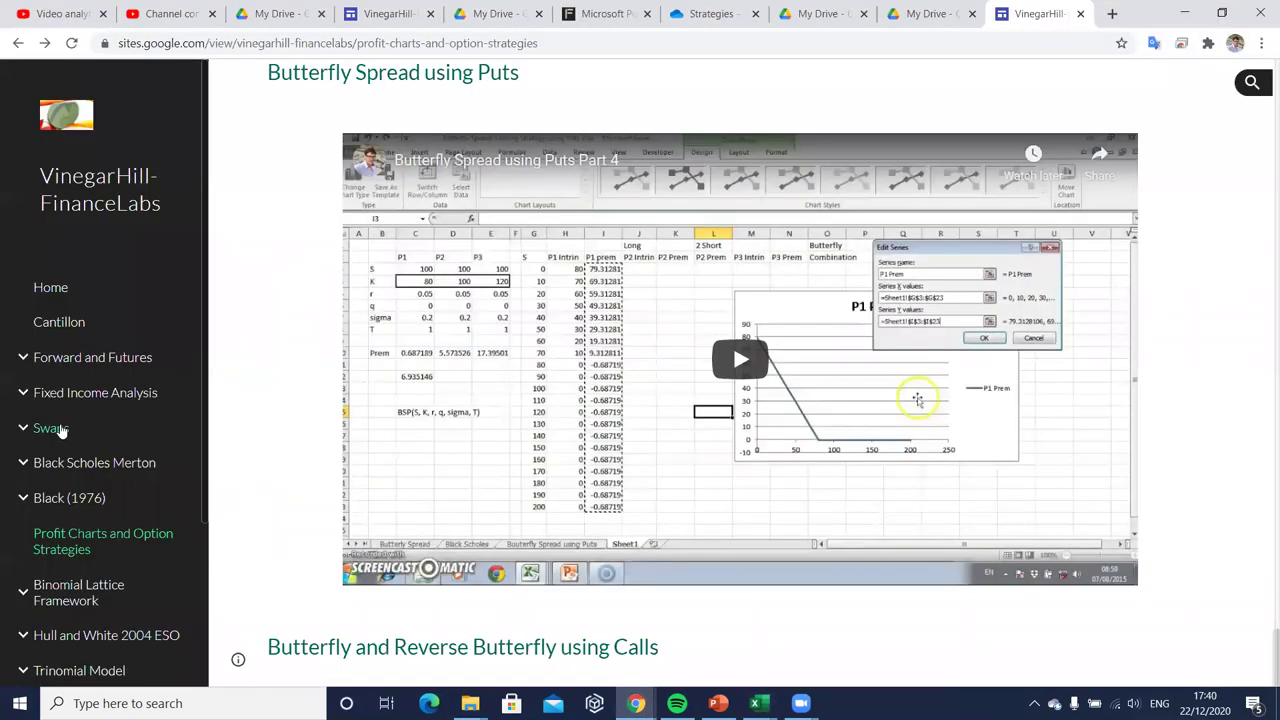
click(60, 460)
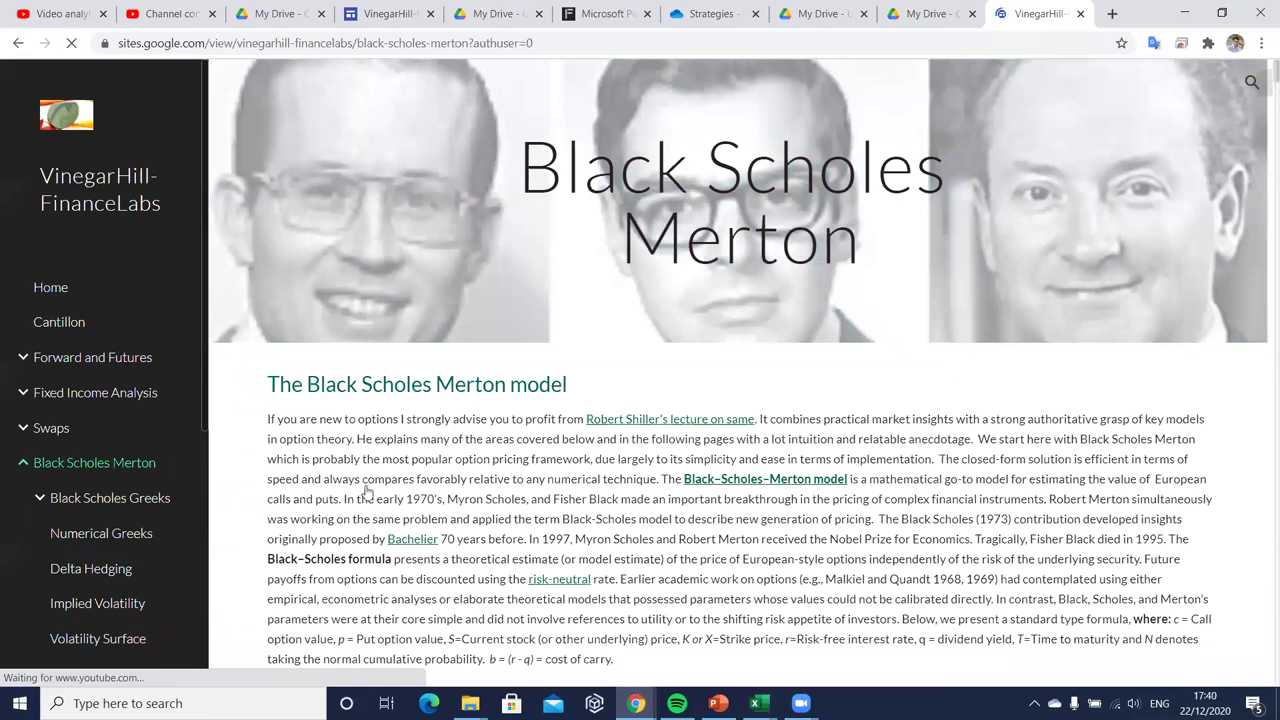
scroll(445, 499, down, 15)
scroll(445, 499, down, 7)
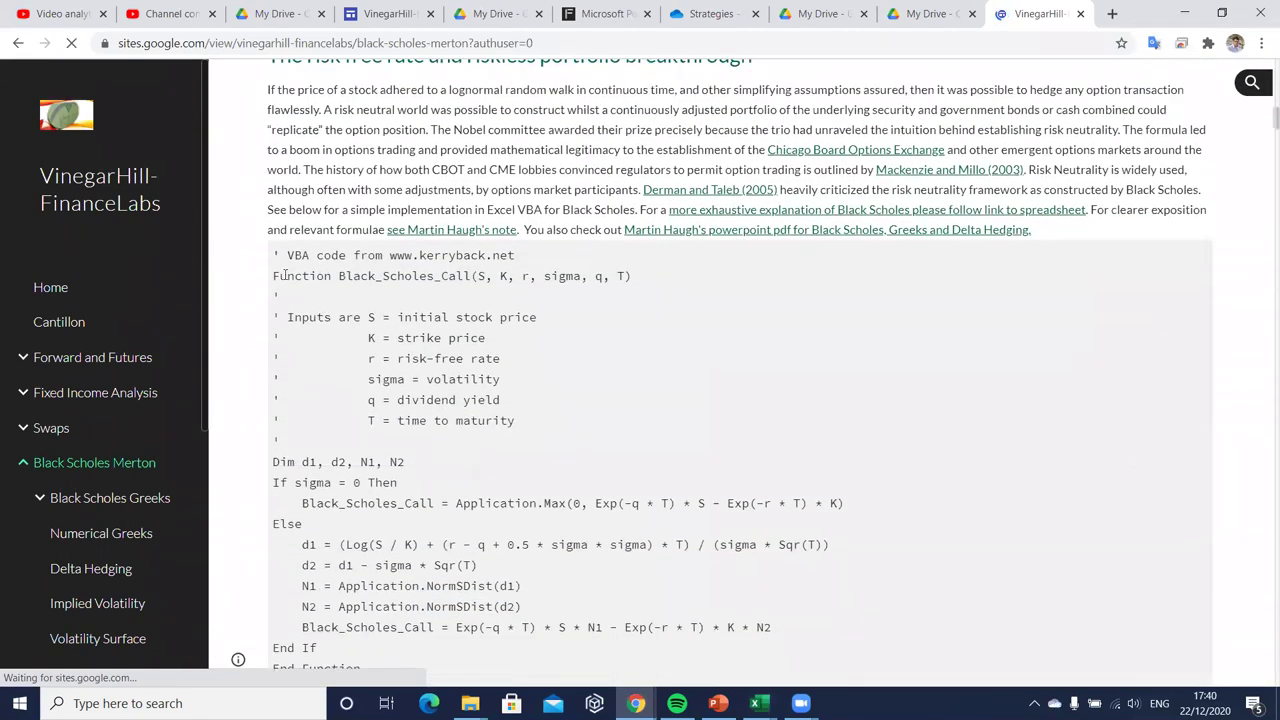
Step: Copy the full VBA code of the Black_Scholes_Call and Black_Scholes_Put functions, starting from the kerryback.net comment line
drag(274, 256, 522, 262)
drag(517, 374, 385, 158)
right_click(325, 163)
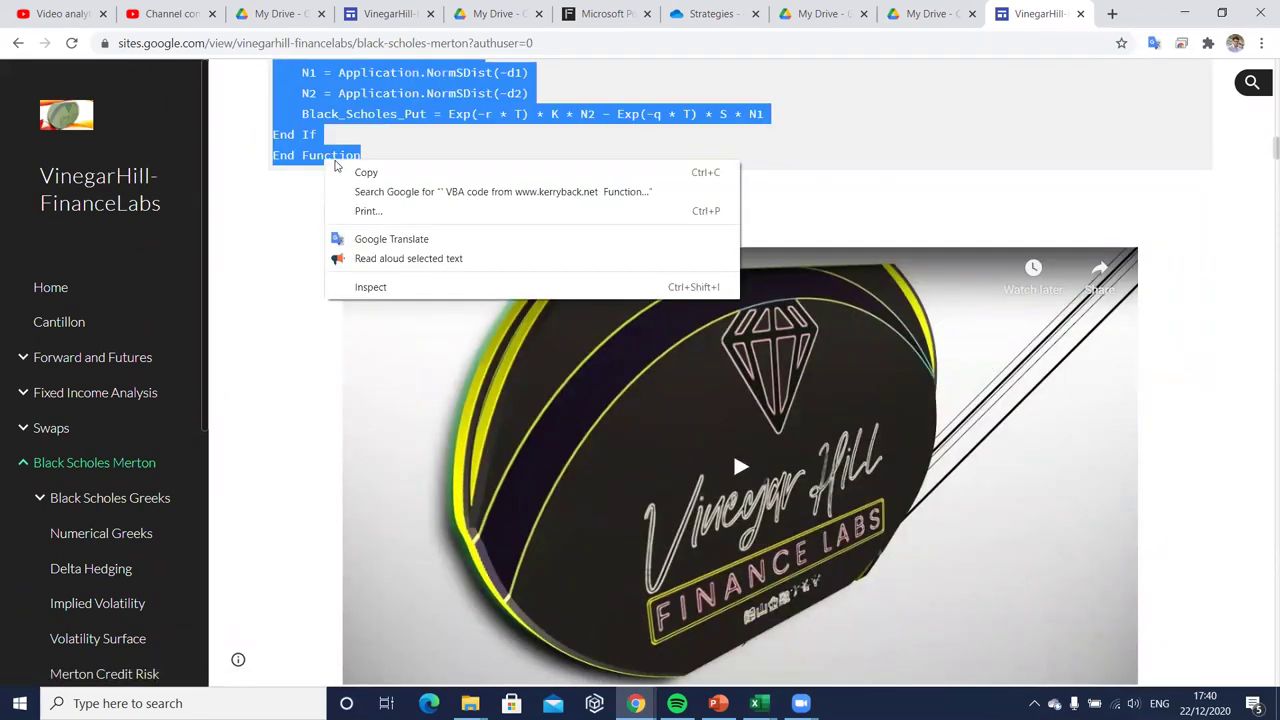
click(340, 175)
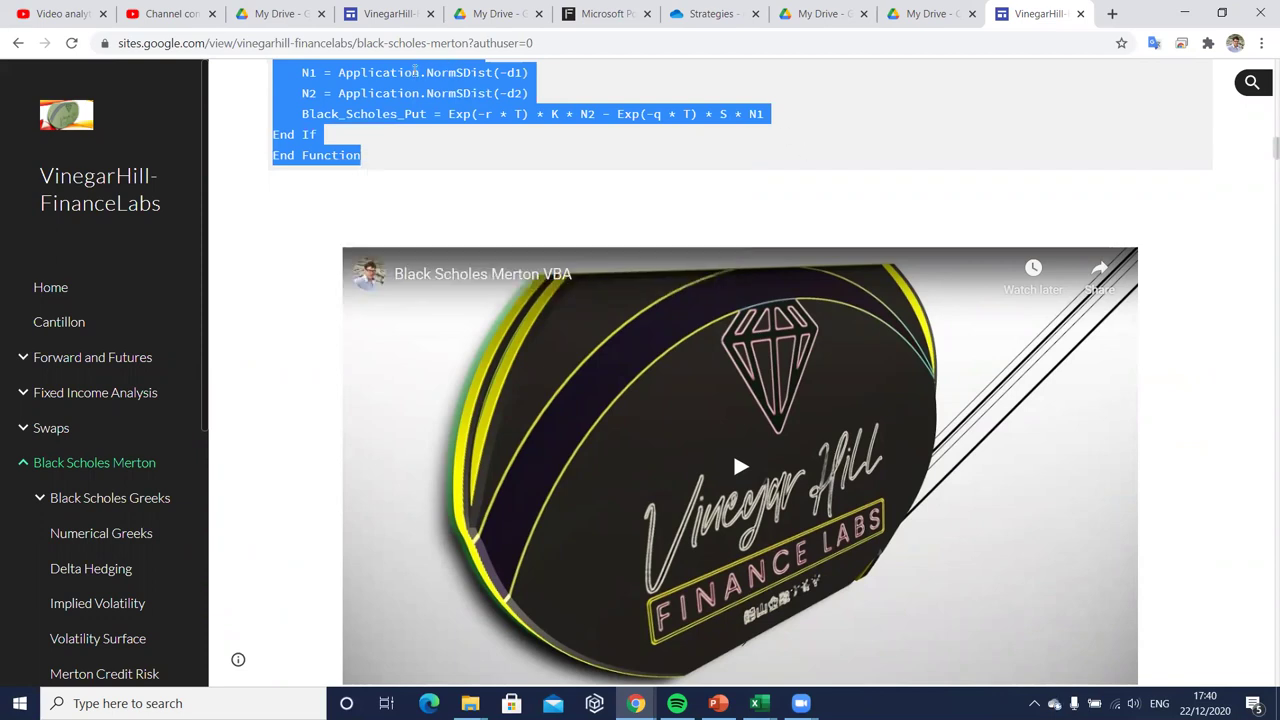
right_click(408, 90)
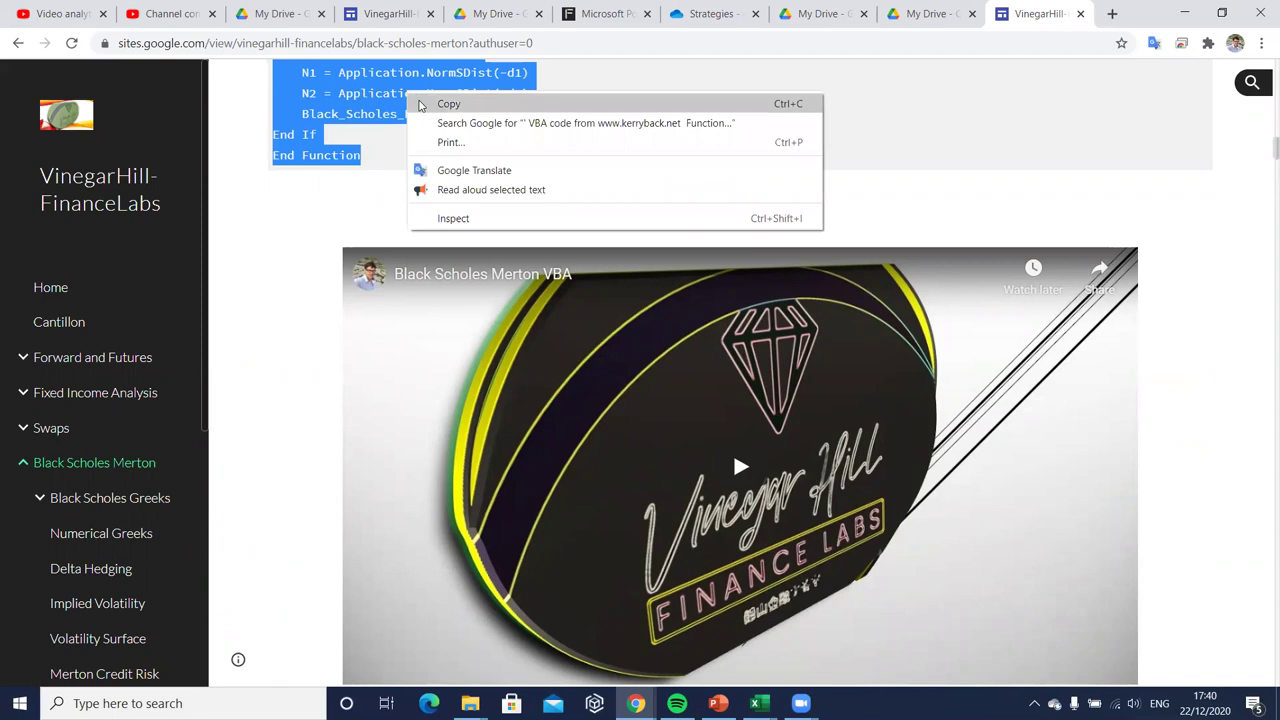
click(425, 102)
Step: Switch back to the Book1 workbook in Excel and insert a new module into its VBA project
click(760, 703)
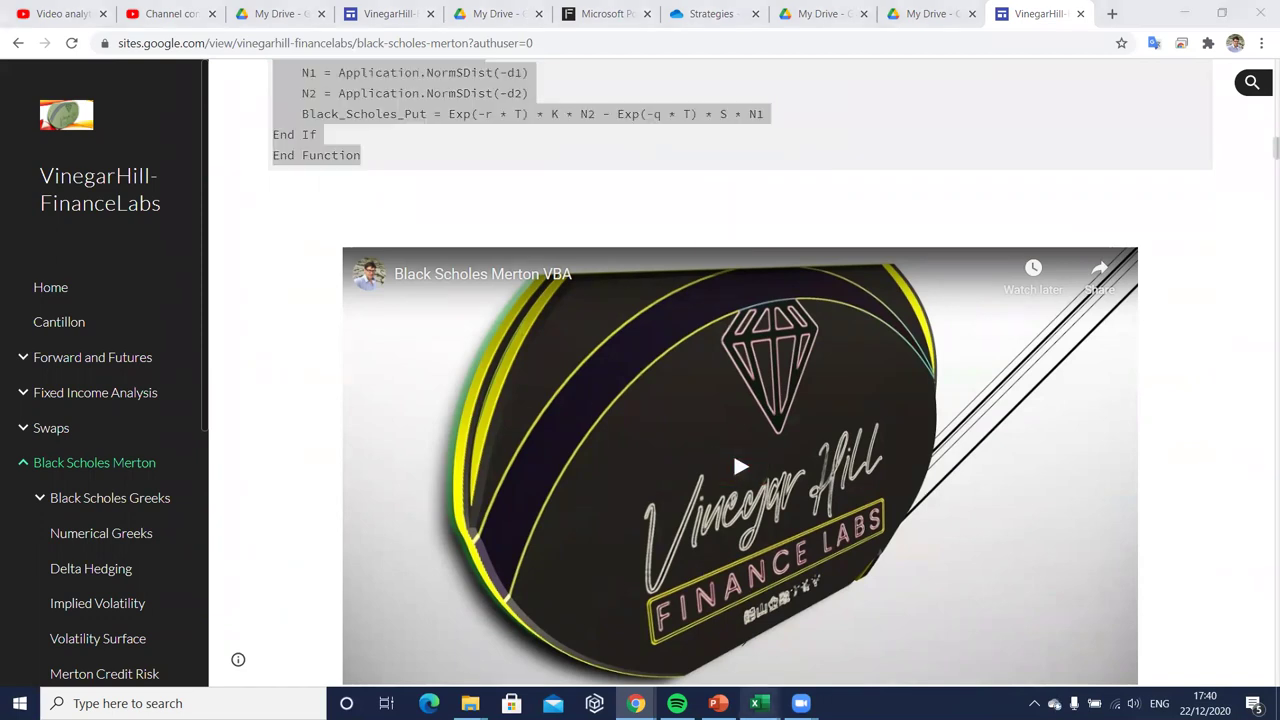
click(690, 640)
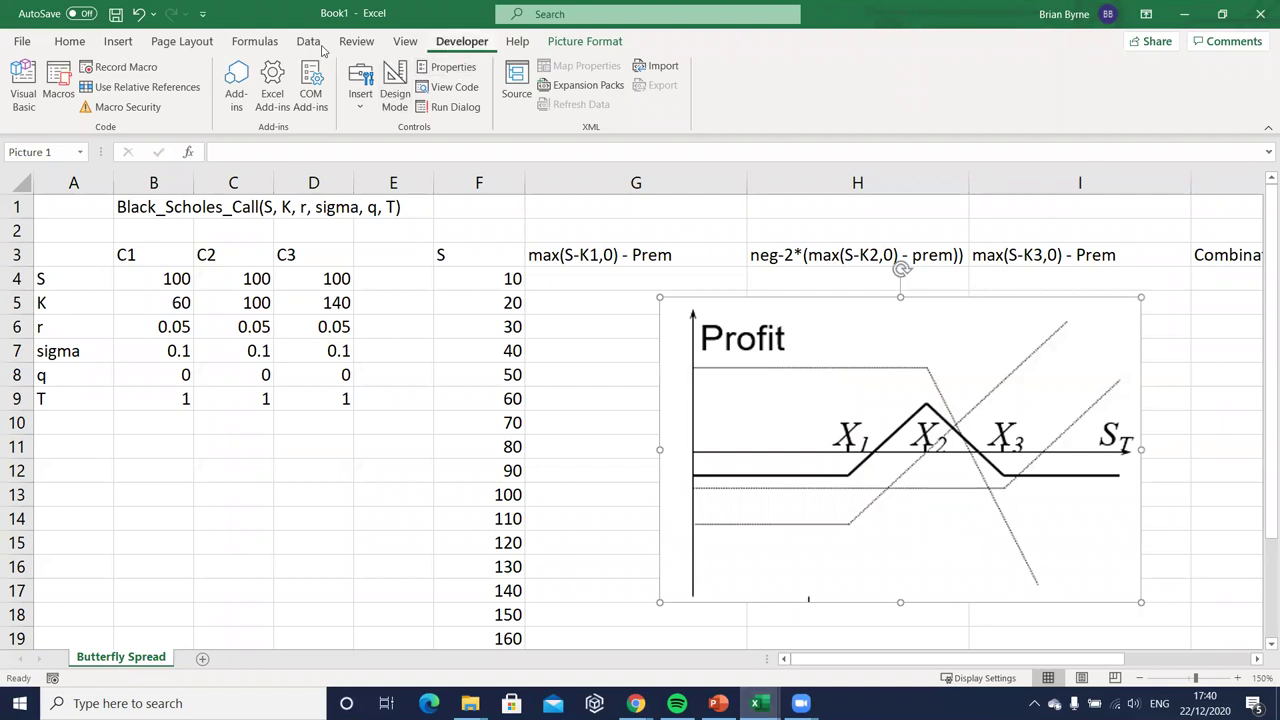
click(24, 75)
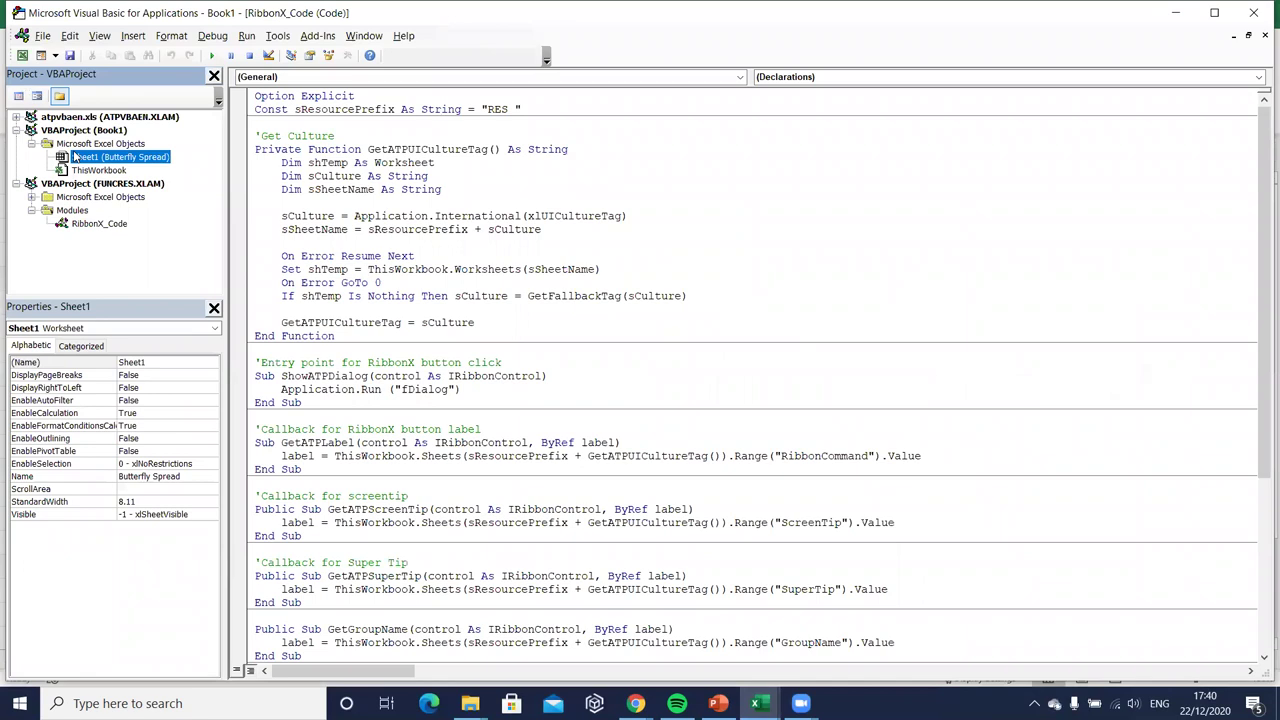
click(66, 132)
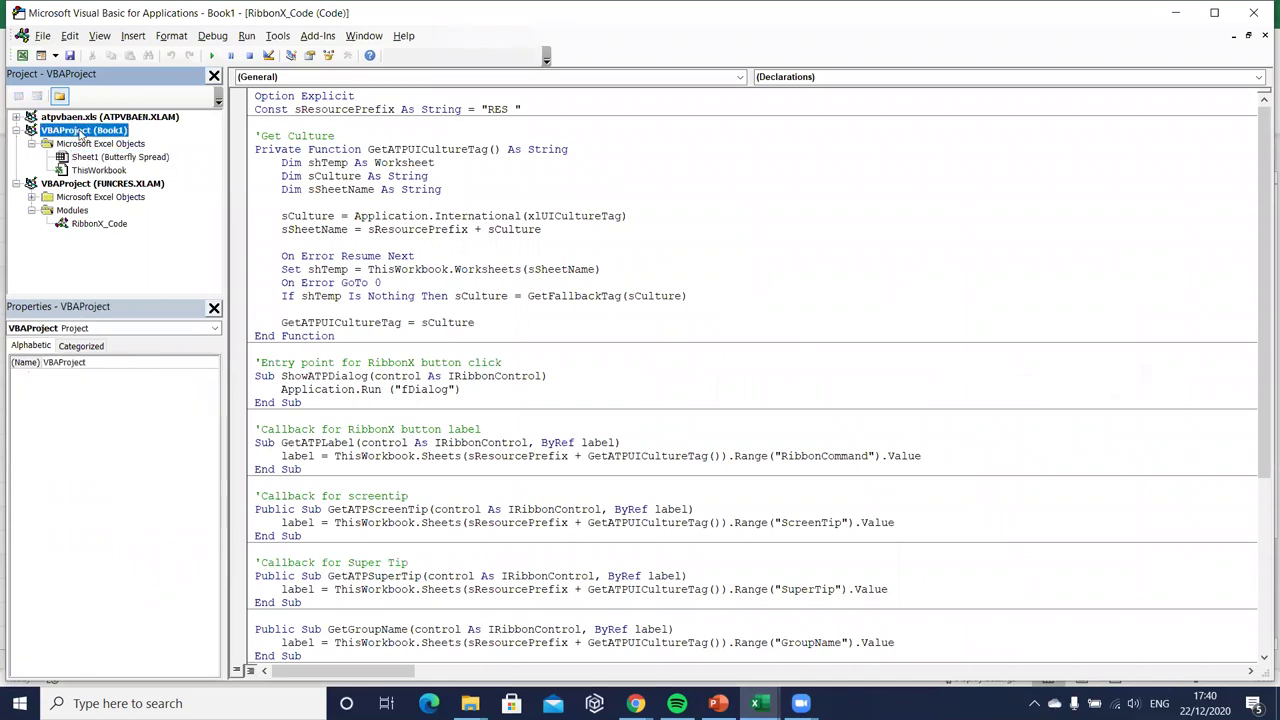
right_click(80, 131)
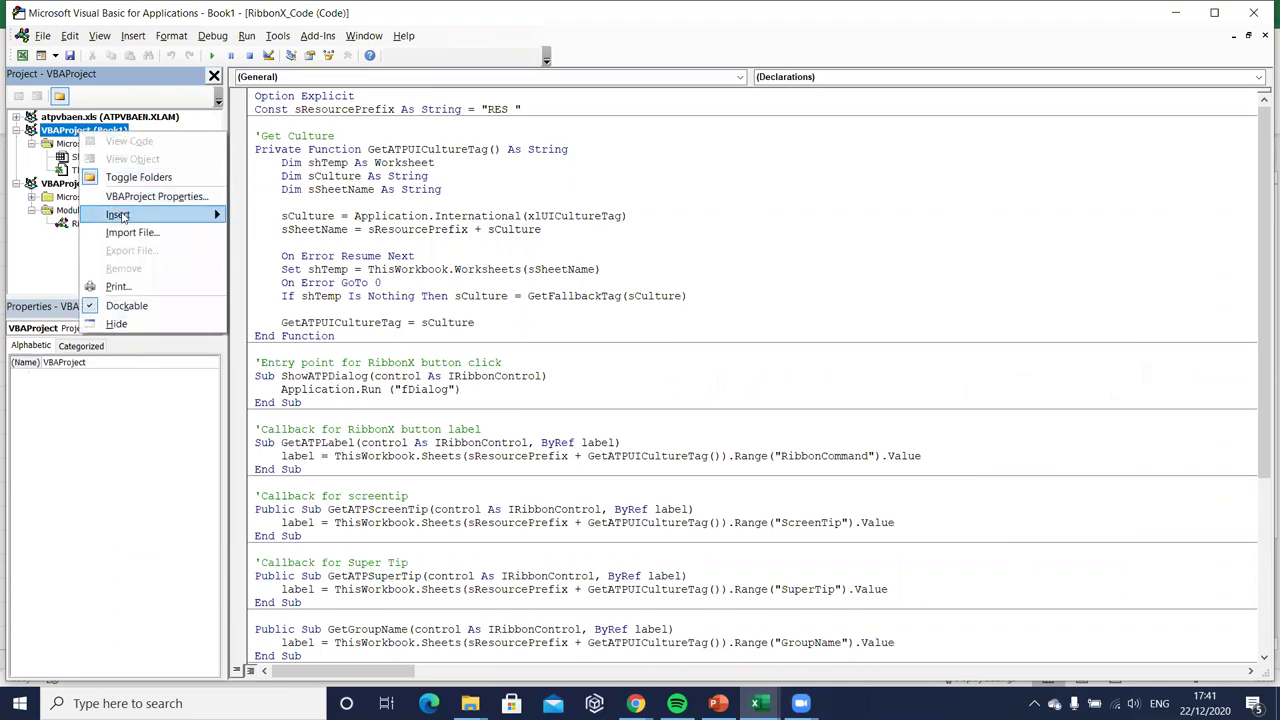
mouse_move(118, 214)
click(258, 233)
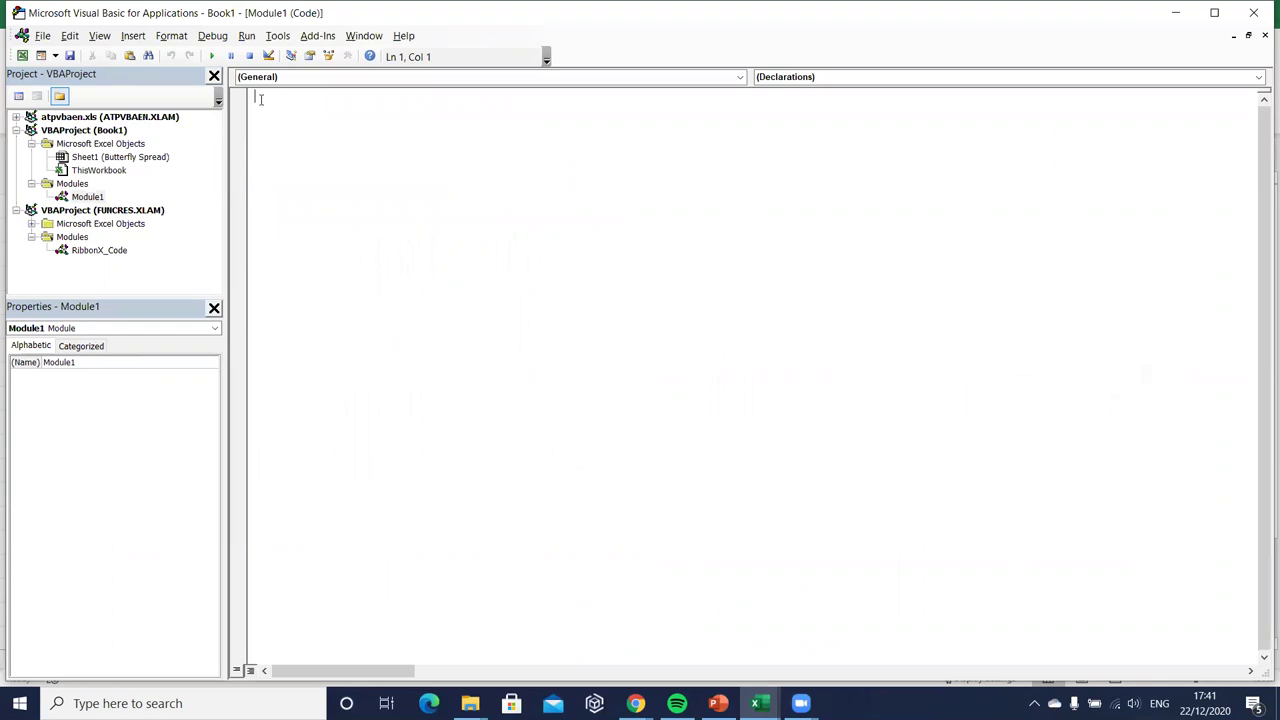
Step: Paste the copied Black-Scholes functions into the new module and return to the worksheet
key(ctrl+v)
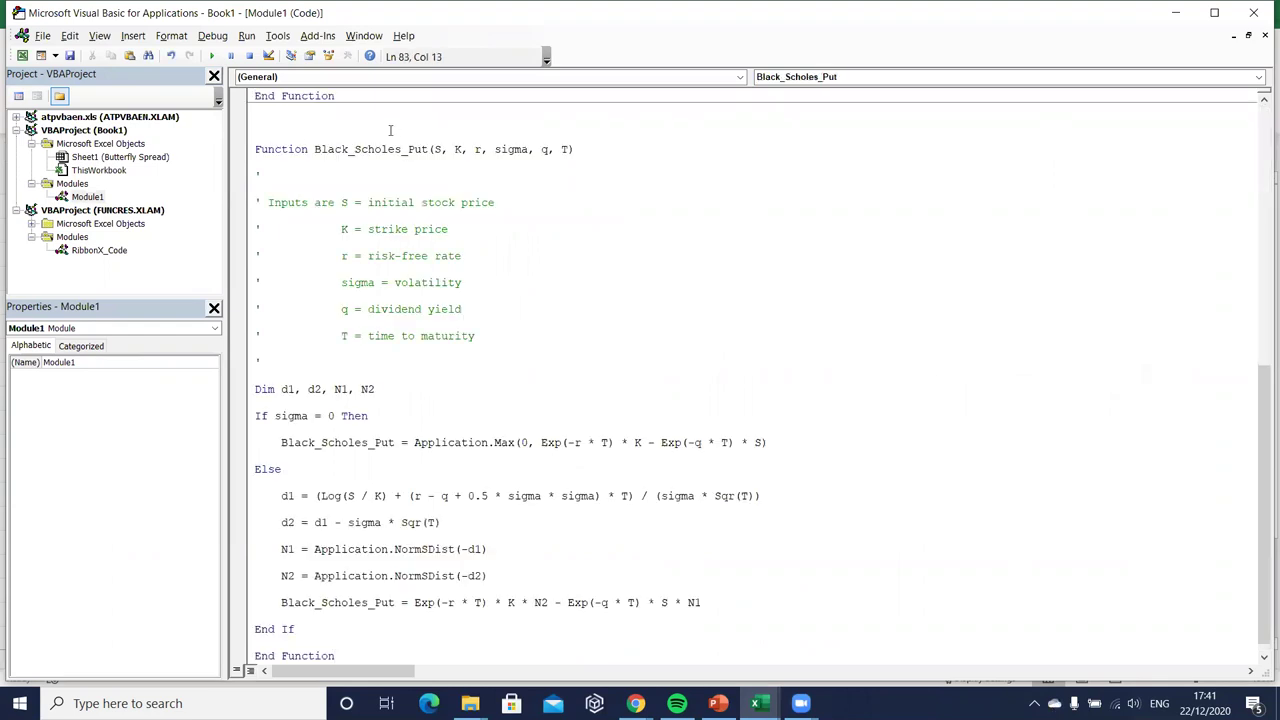
scroll(445, 151, up, 7)
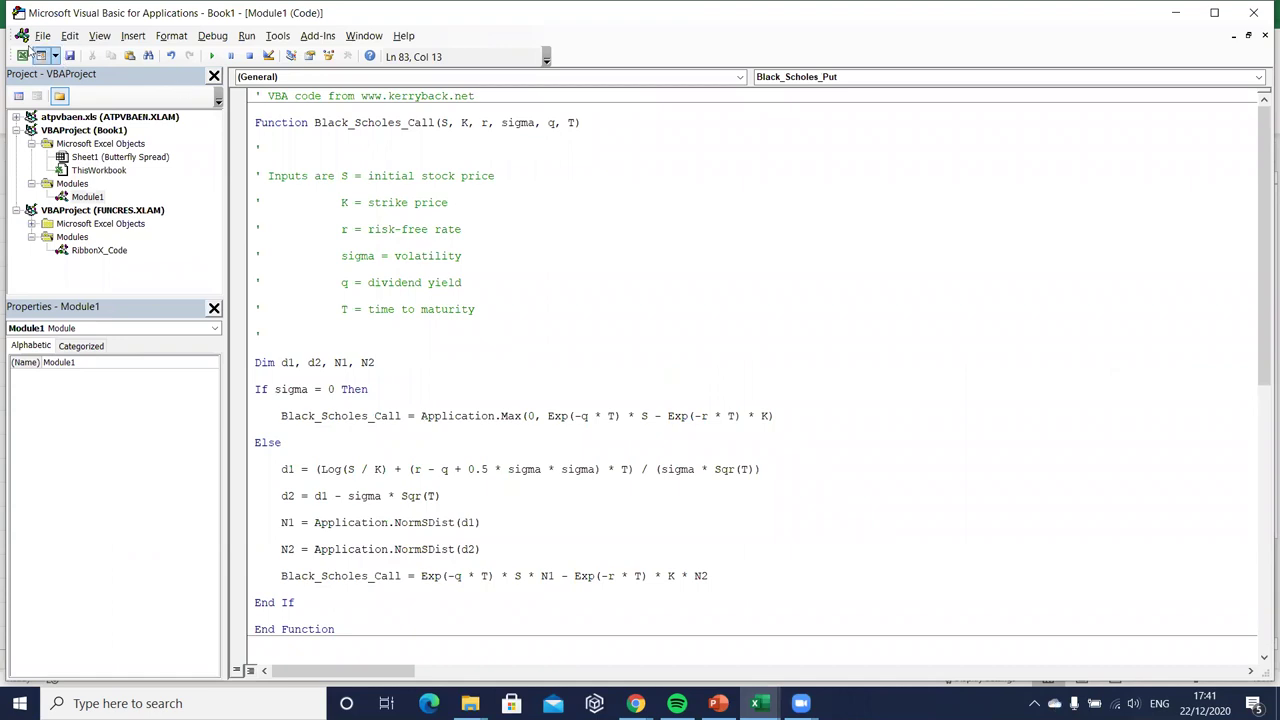
click(22, 55)
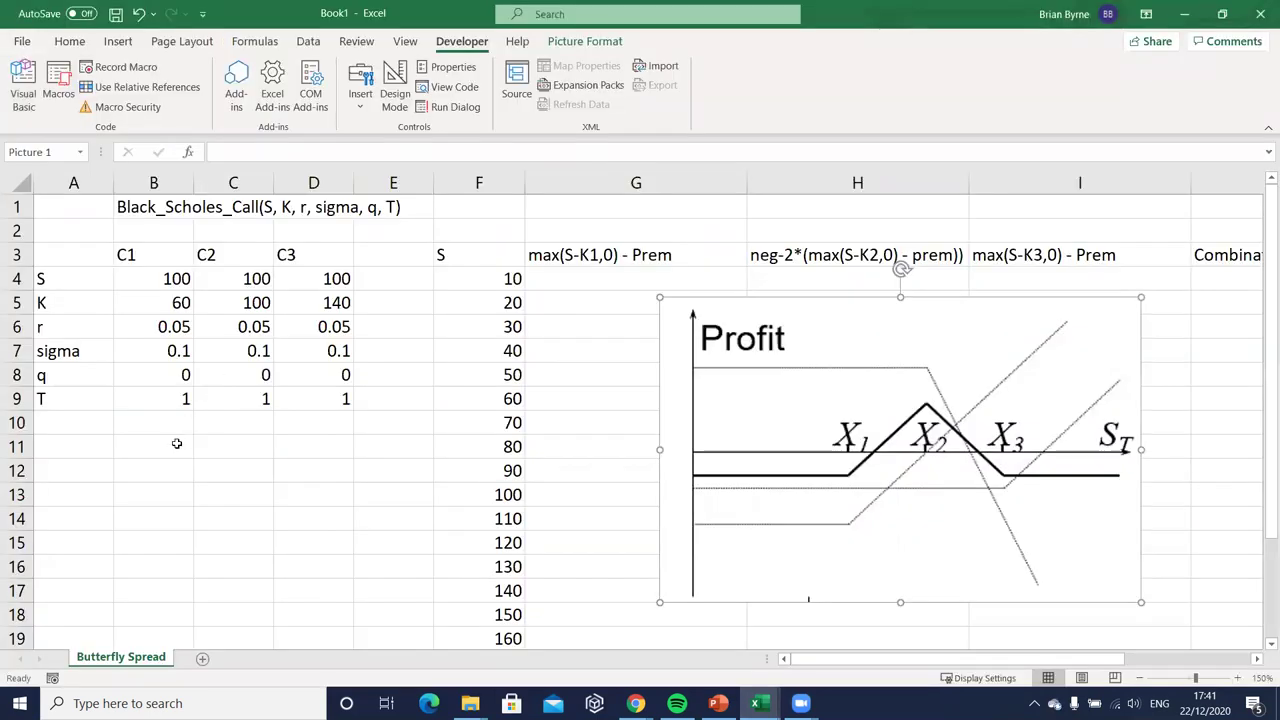
Step: Start a Black_Scholes_Call formula in cell B11 and open its function arguments clear of the C1 input column
click(176, 443)
text(=)
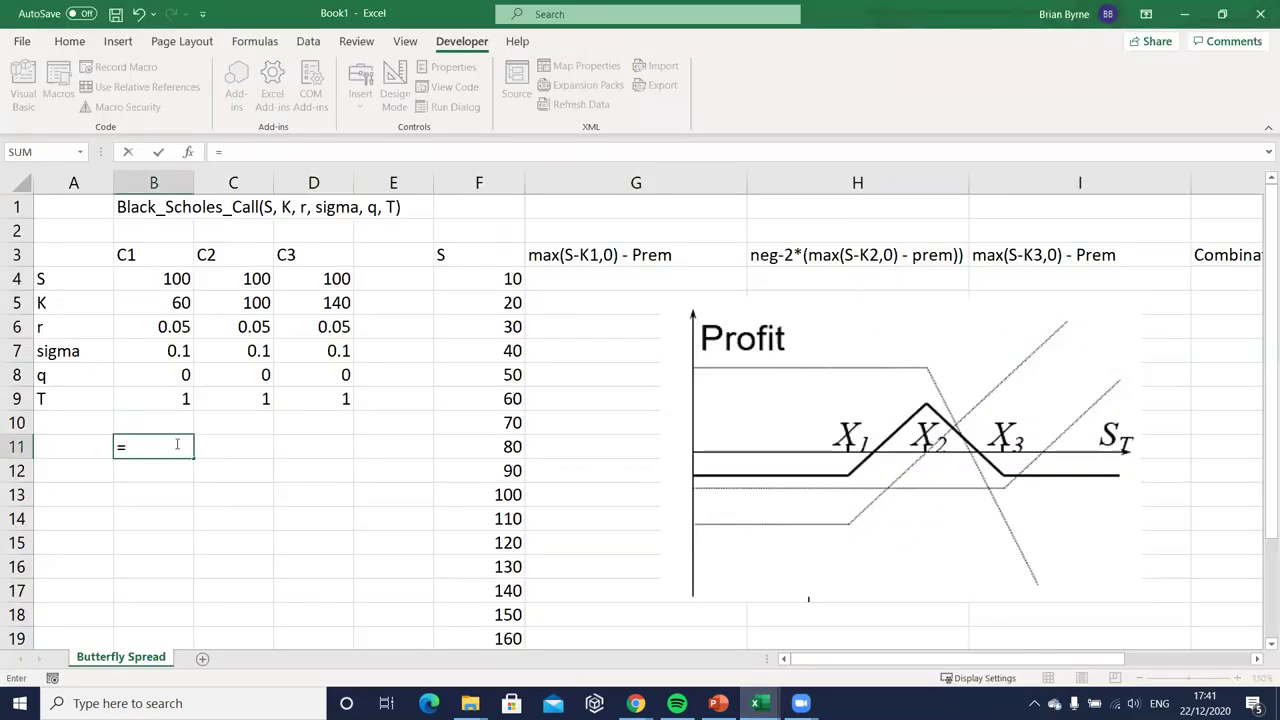
text(blac)
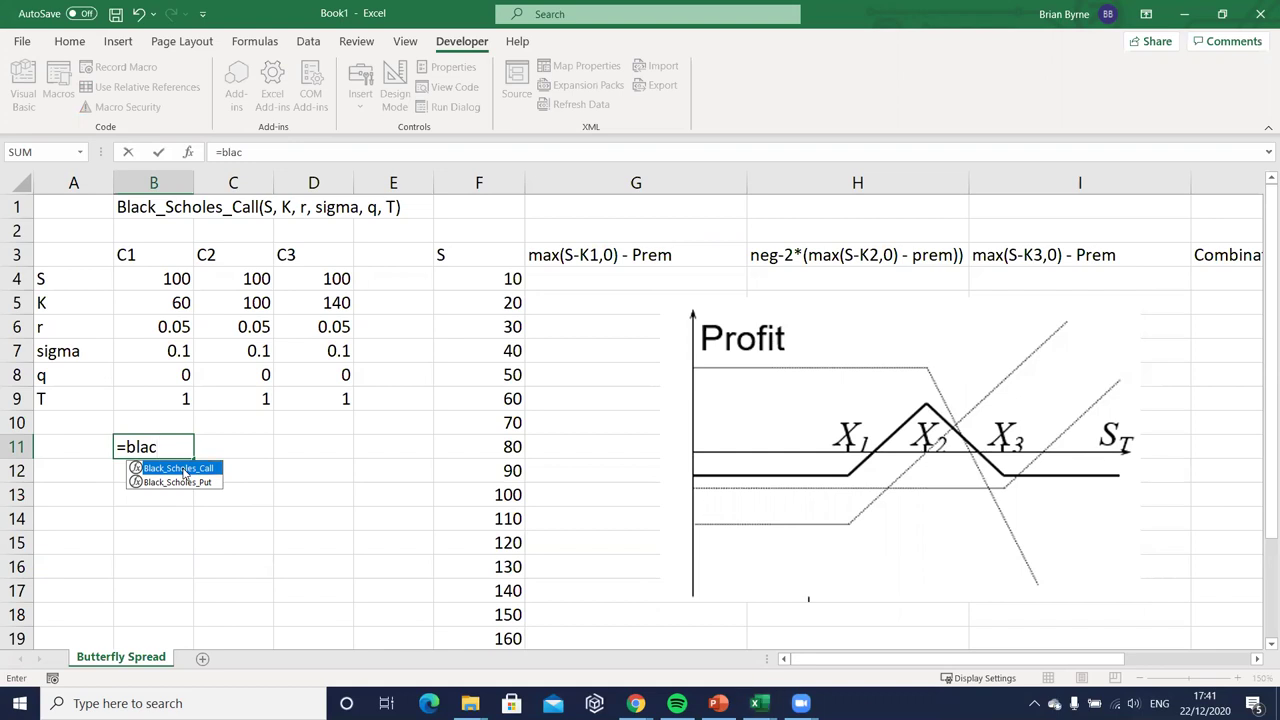
double_click(184, 468)
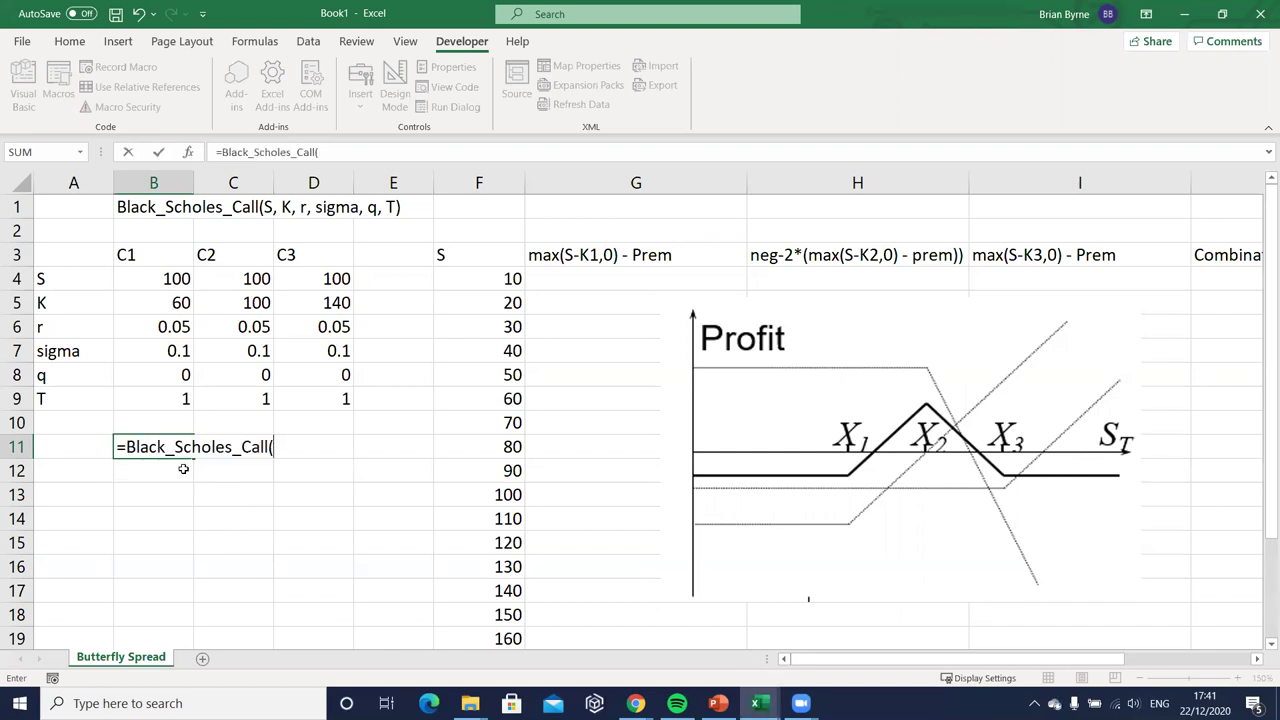
click(189, 153)
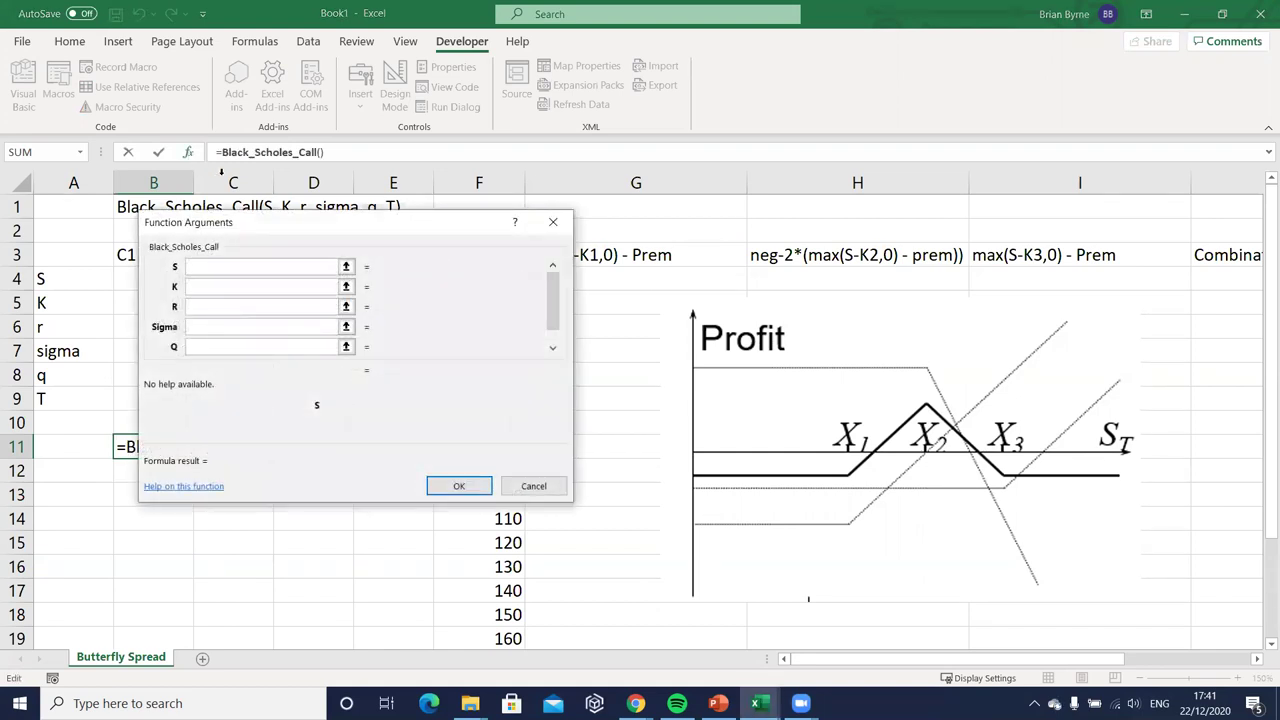
drag(298, 225, 504, 182)
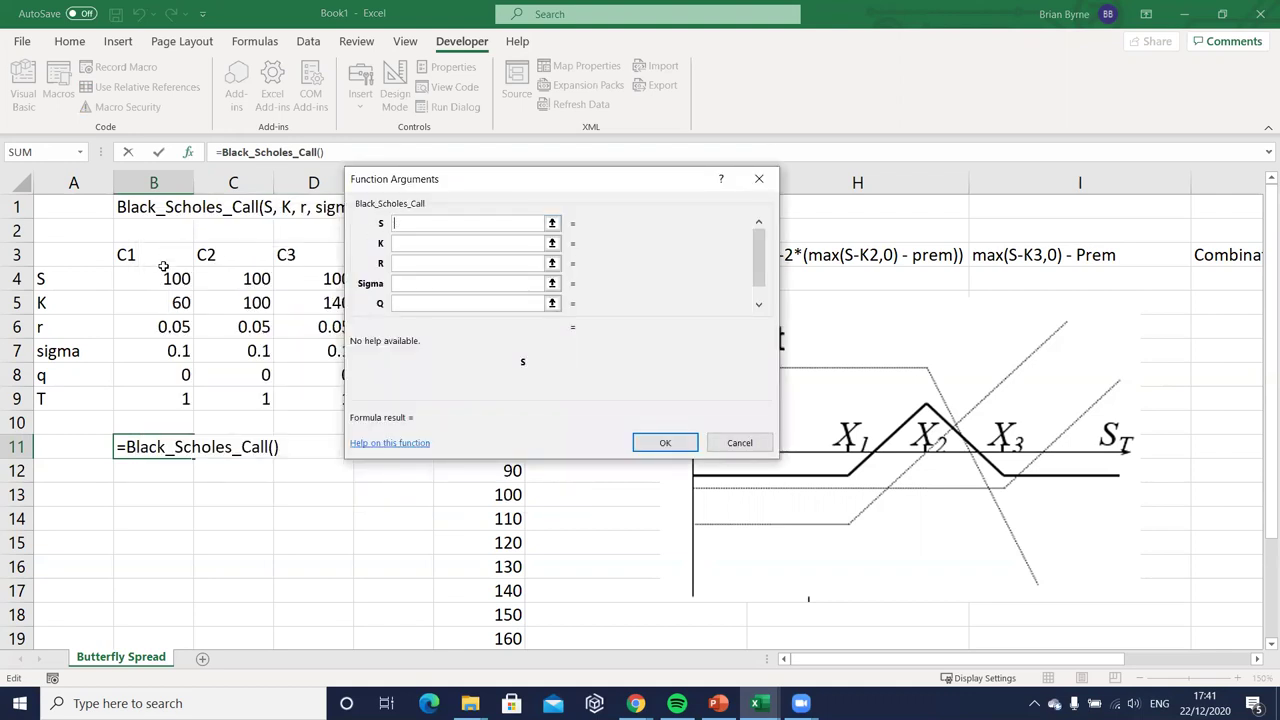
Step: Set the arguments S, K, R and Sigma to cells B4, B5, B6 and B7
click(160, 279)
key(Tab)
click(156, 302)
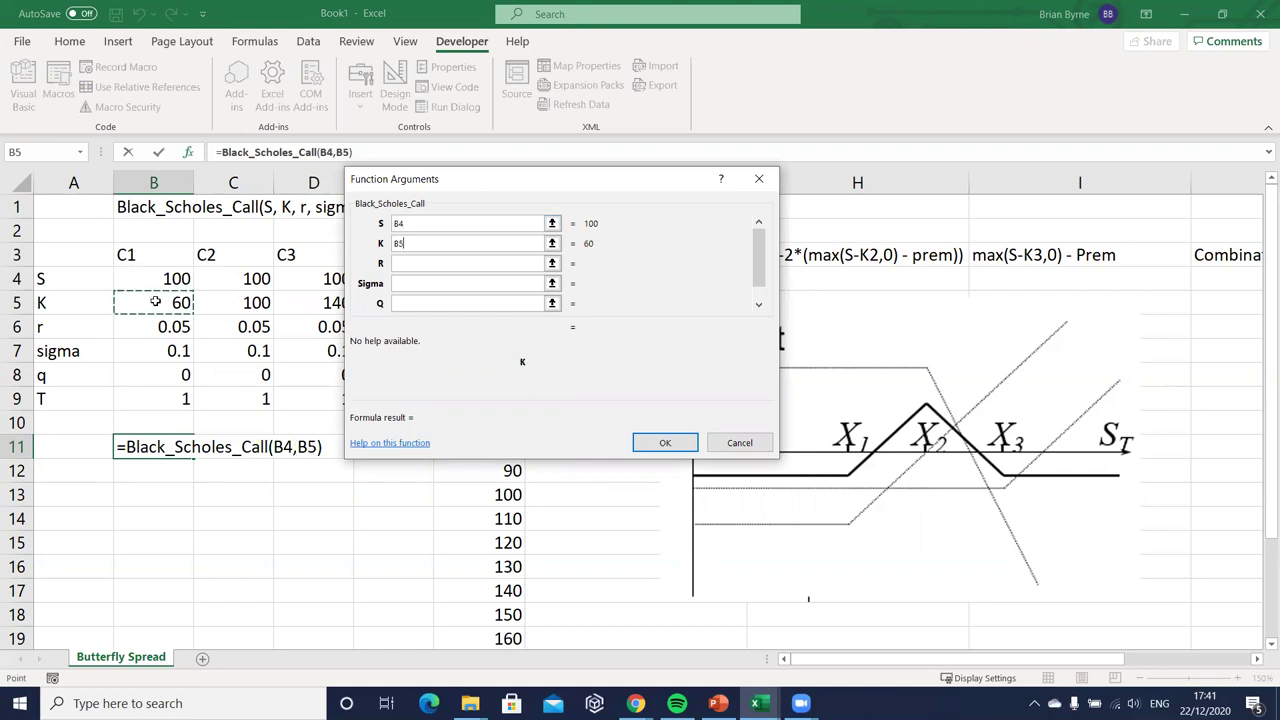
click(407, 264)
click(175, 327)
click(397, 285)
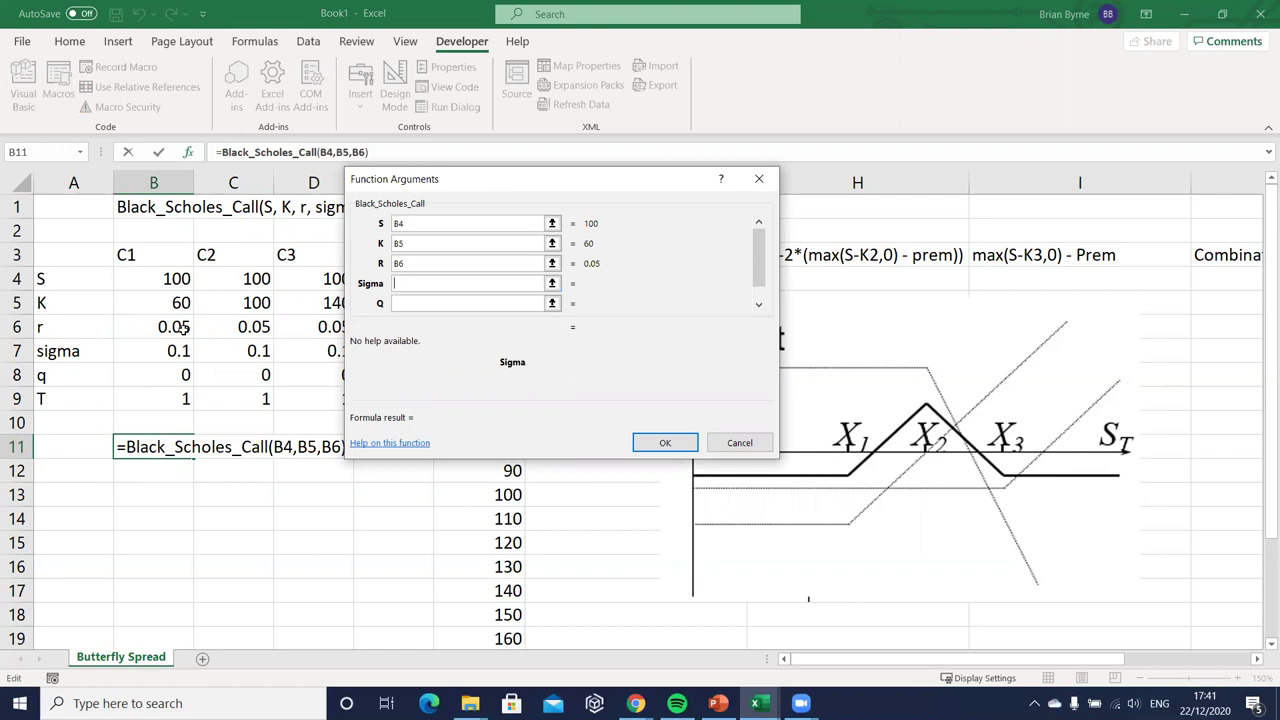
click(160, 352)
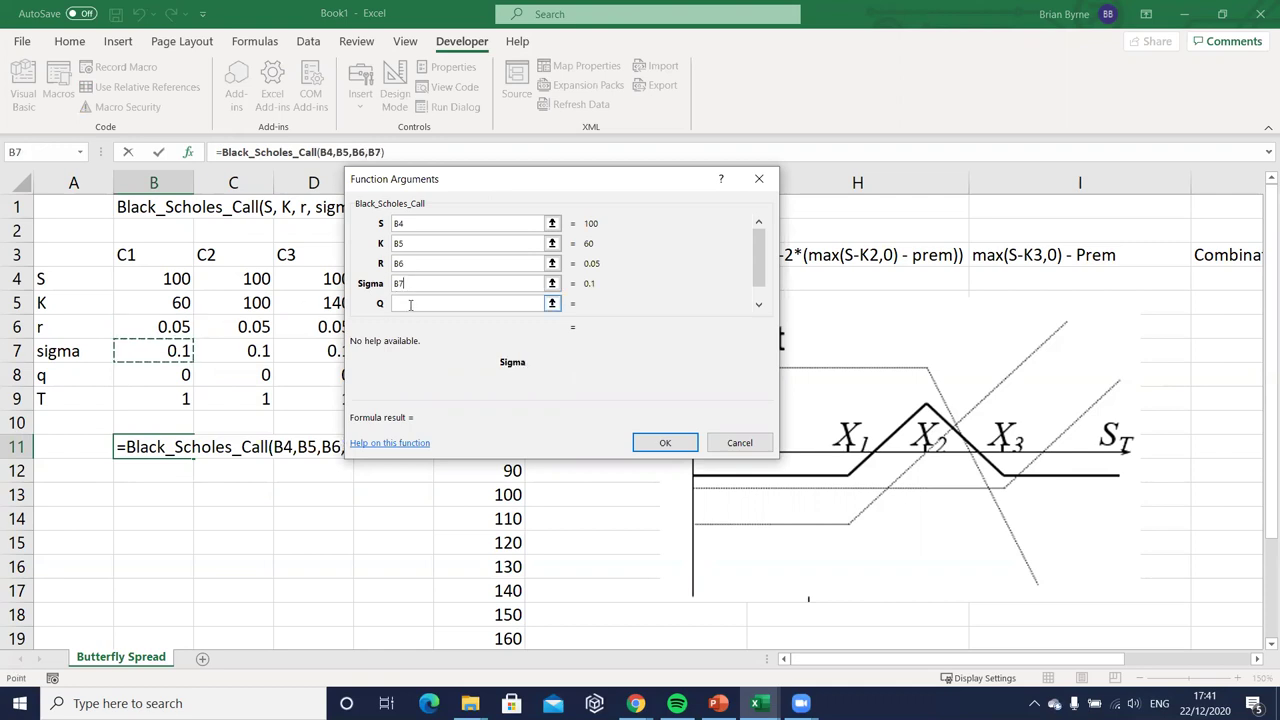
Step: Set the arguments Q and T to cells B8 and B9 and complete the Black_Scholes_Call formula in B11
click(410, 304)
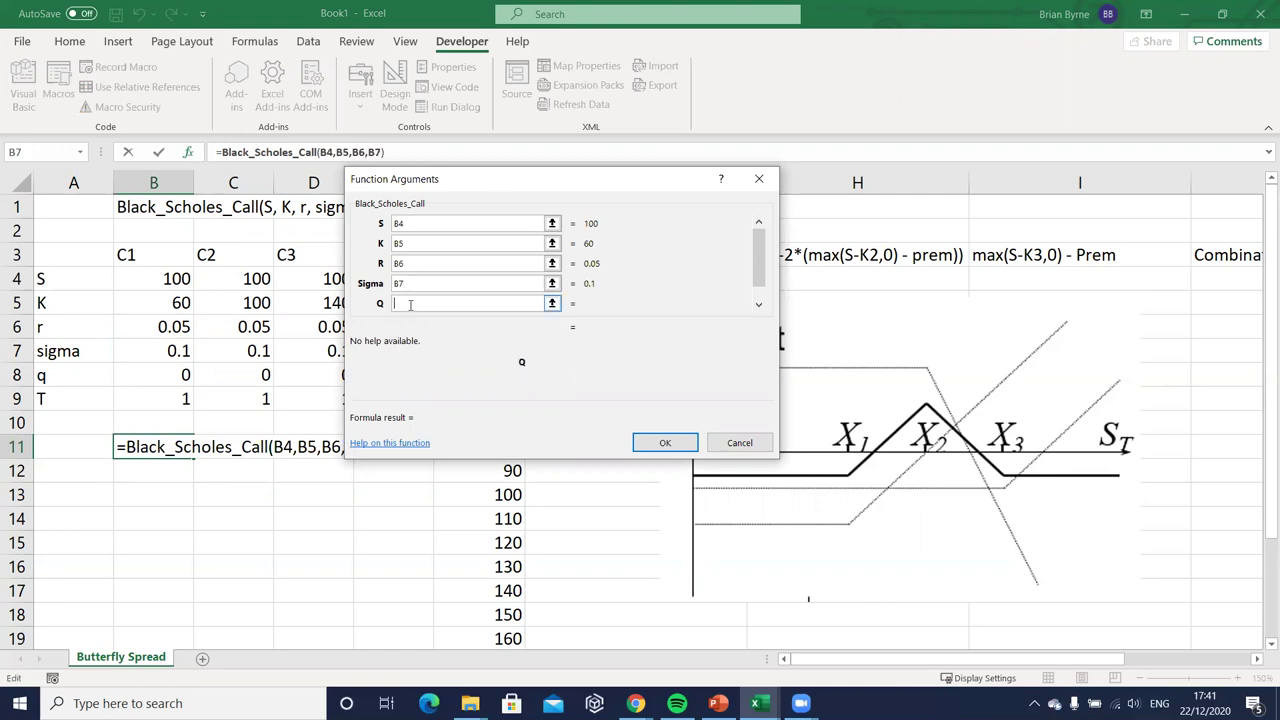
click(757, 307)
click(173, 373)
key(shift+Tab)
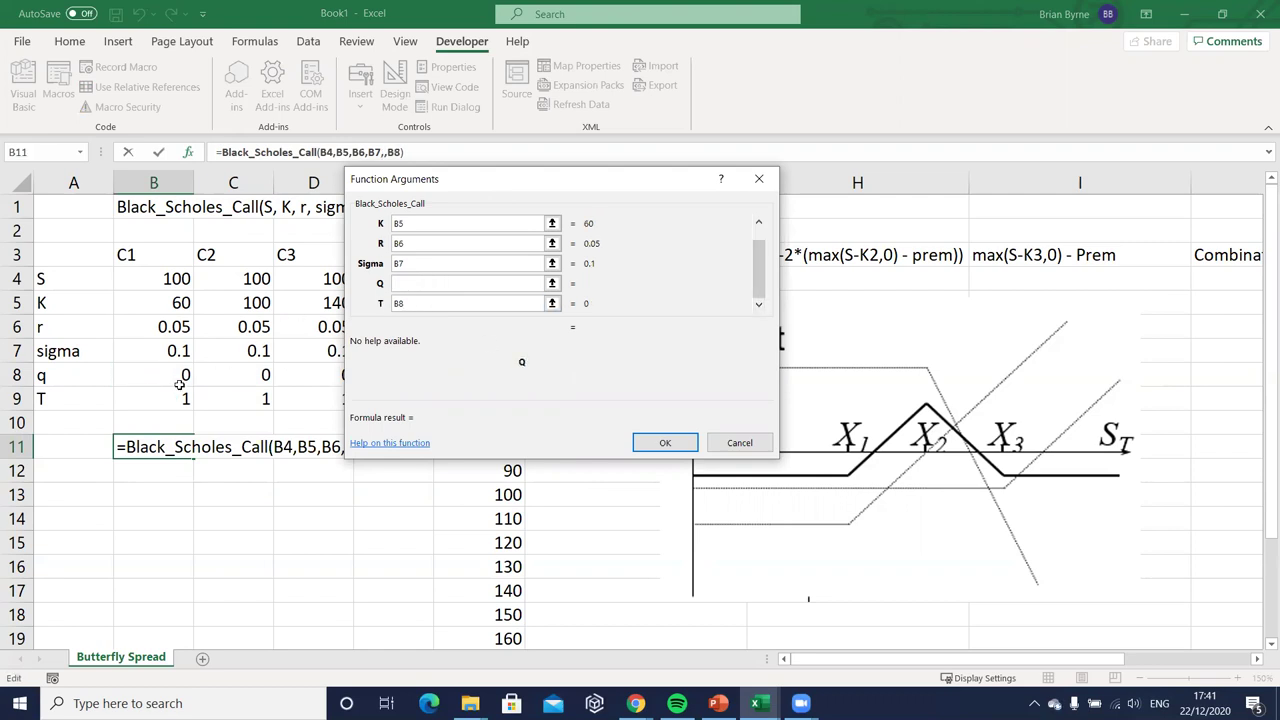
click(173, 375)
click(407, 303)
key(BackSpace)
key(BackSpace)
click(183, 398)
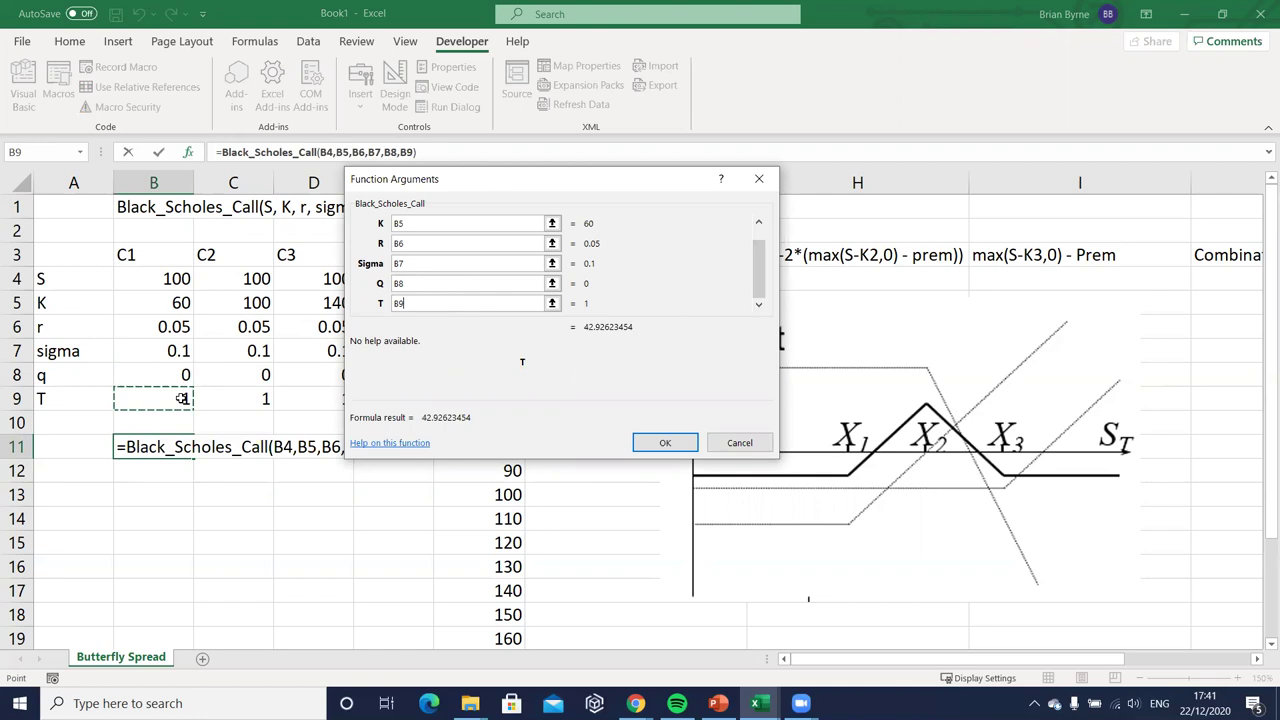
key(Return)
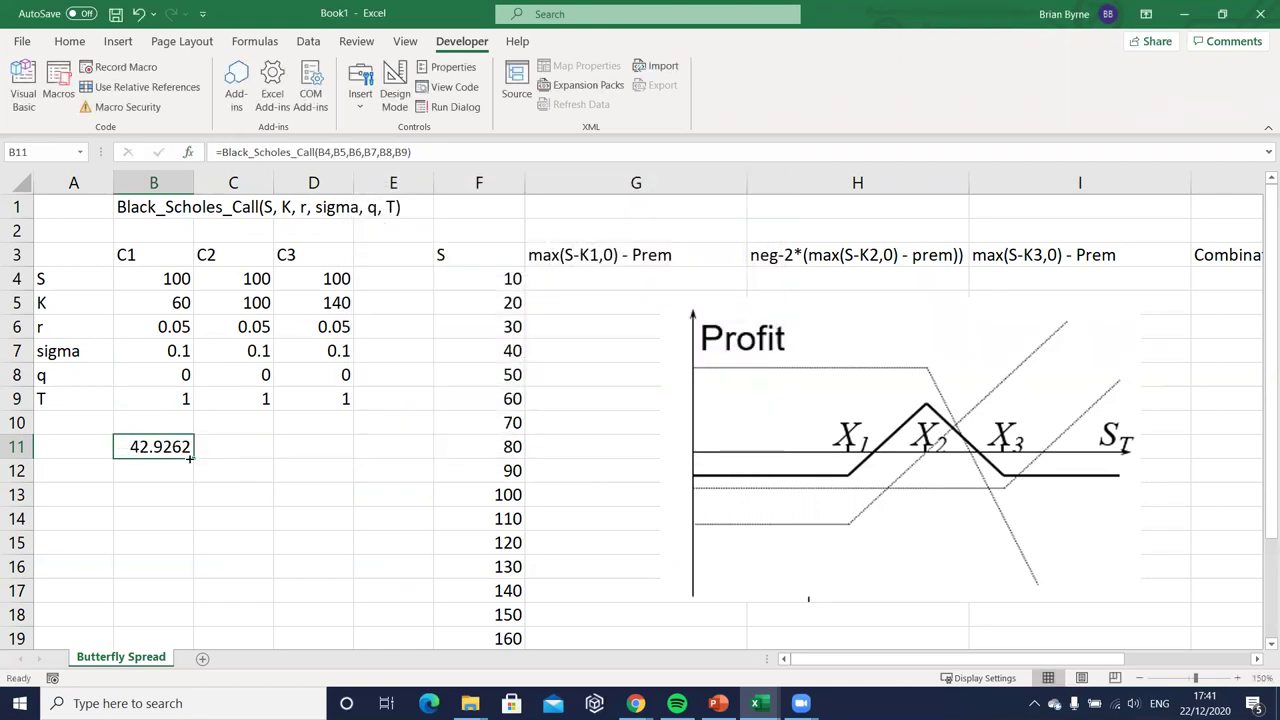
Step: Copy the call price formula from B11 across to C11 and D11 for the C2 and C3 options
drag(190, 457, 266, 464)
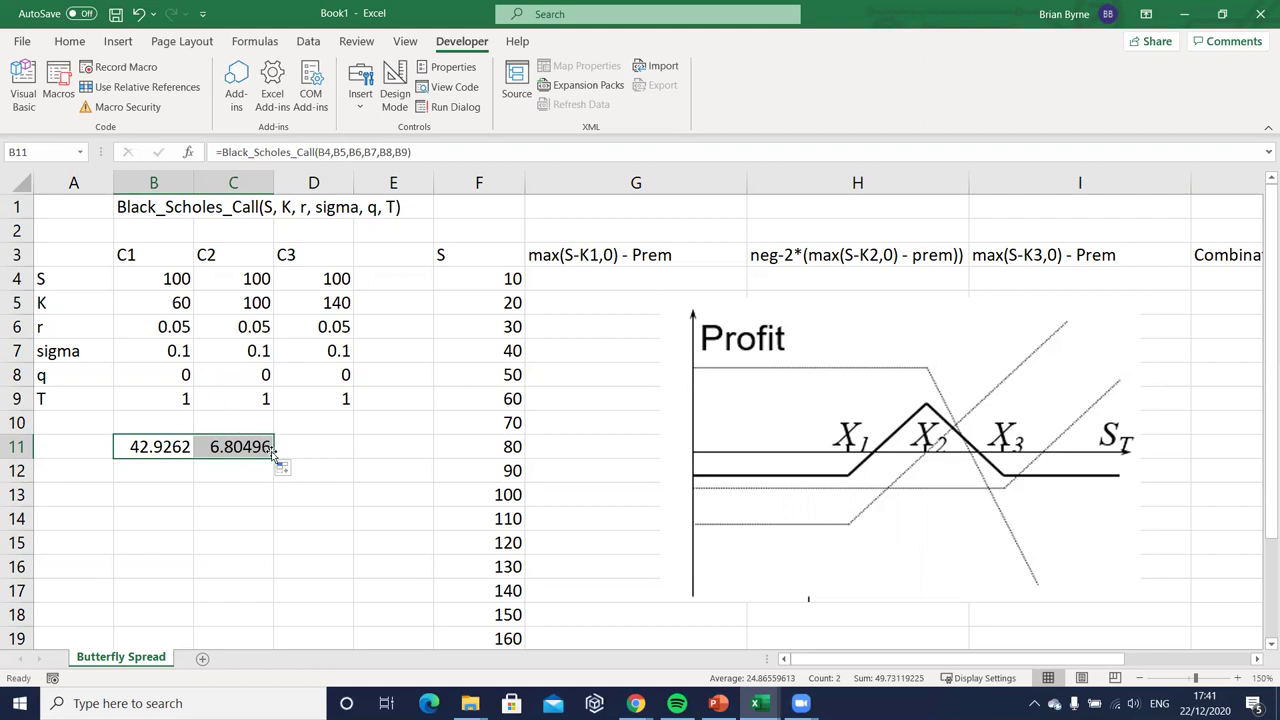
drag(272, 457, 352, 460)
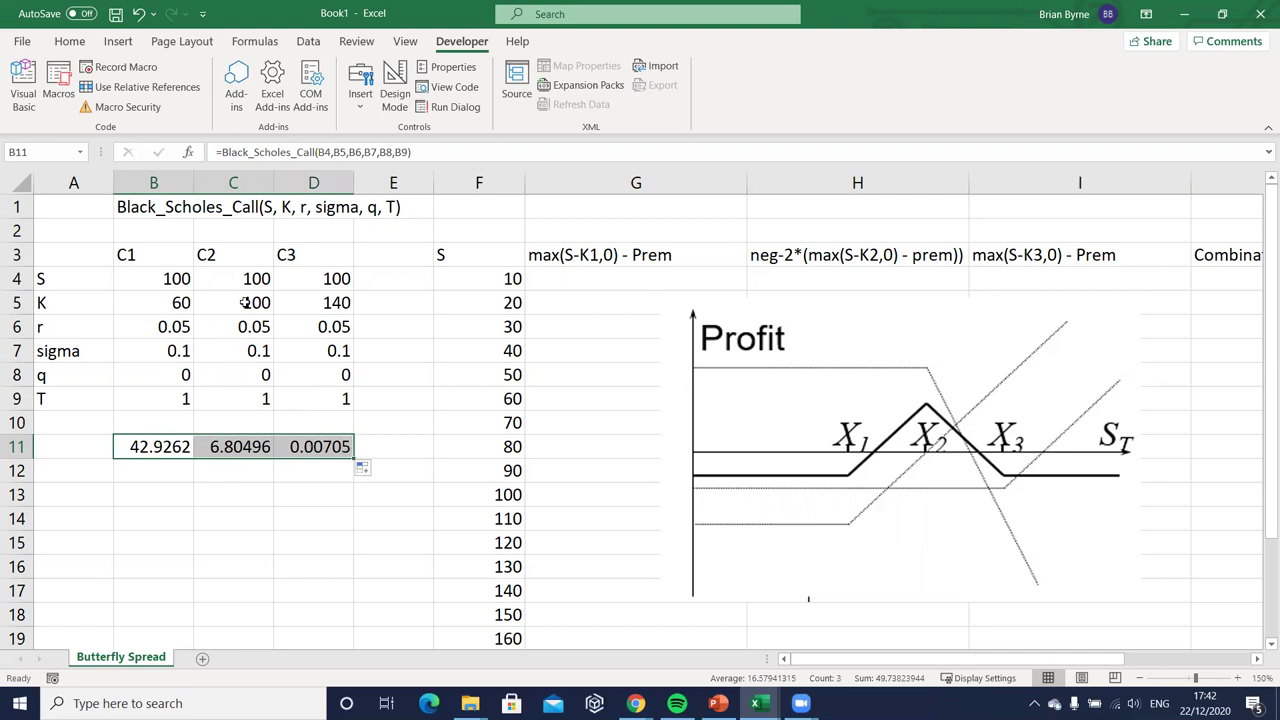
click(174, 302)
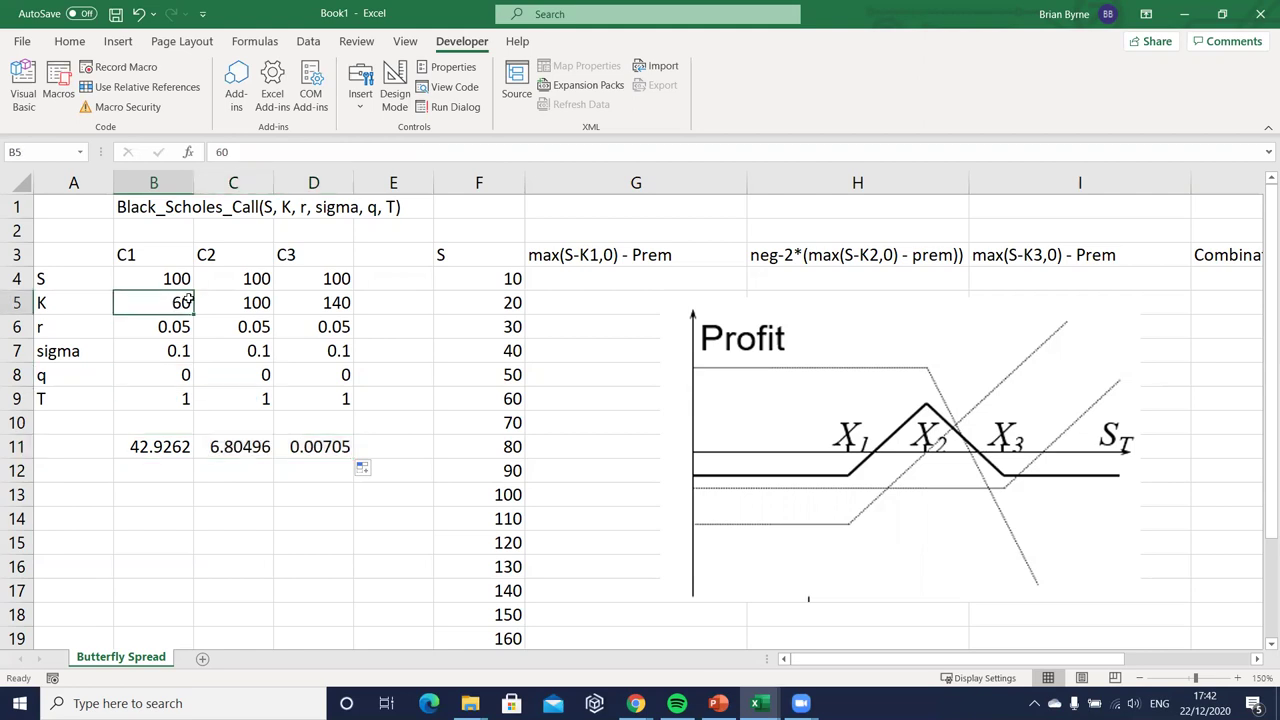
click(326, 300)
click(257, 308)
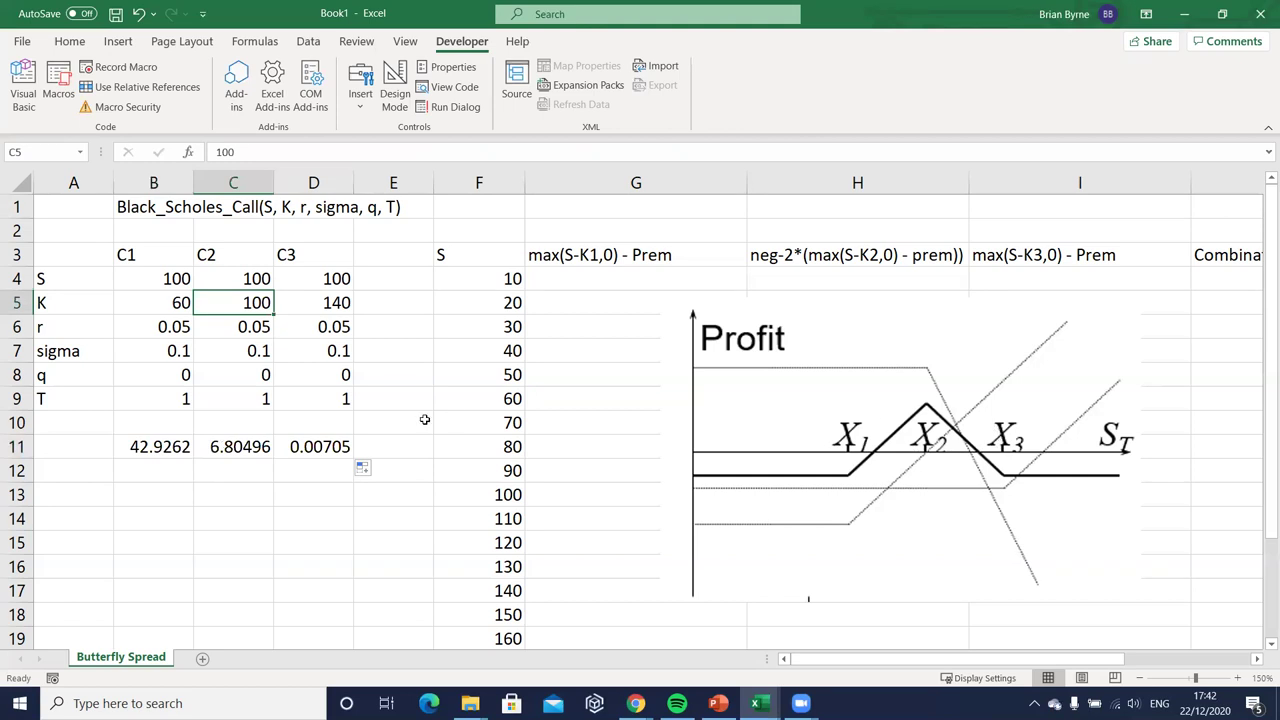
Step: Set the C1 option's sigma in cell B7 to 0.2
click(167, 351)
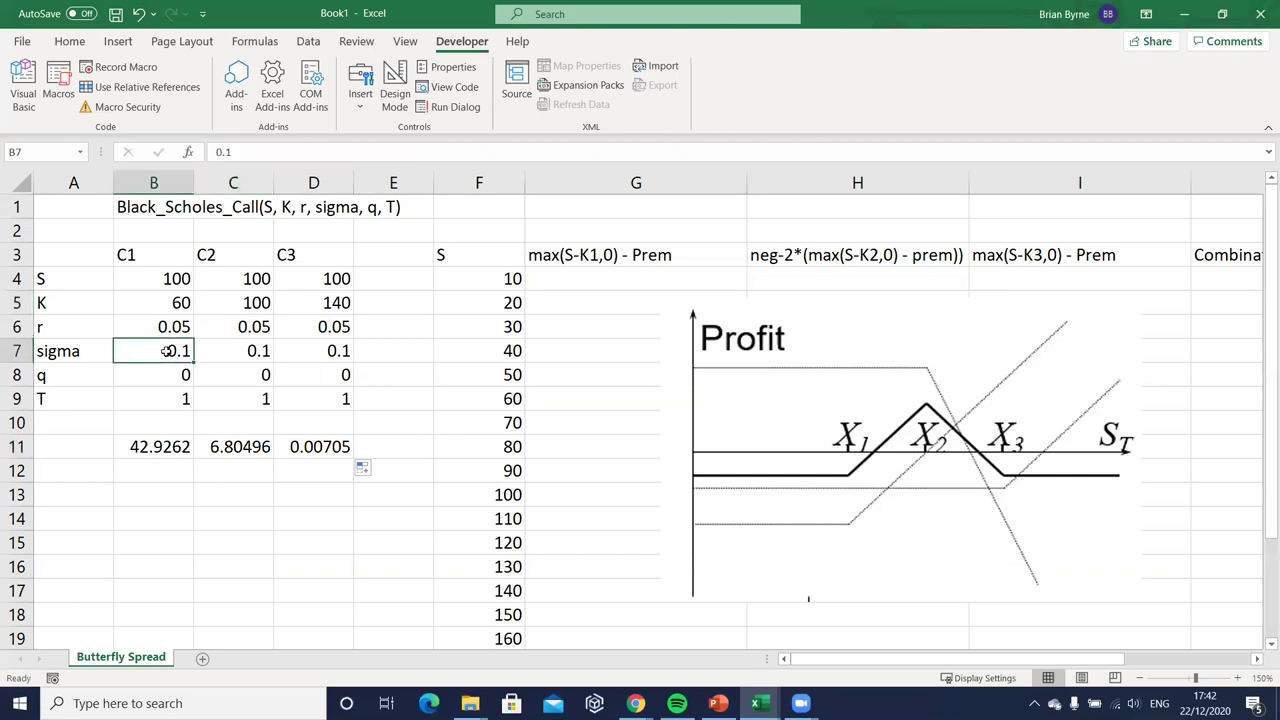
text(0.2)
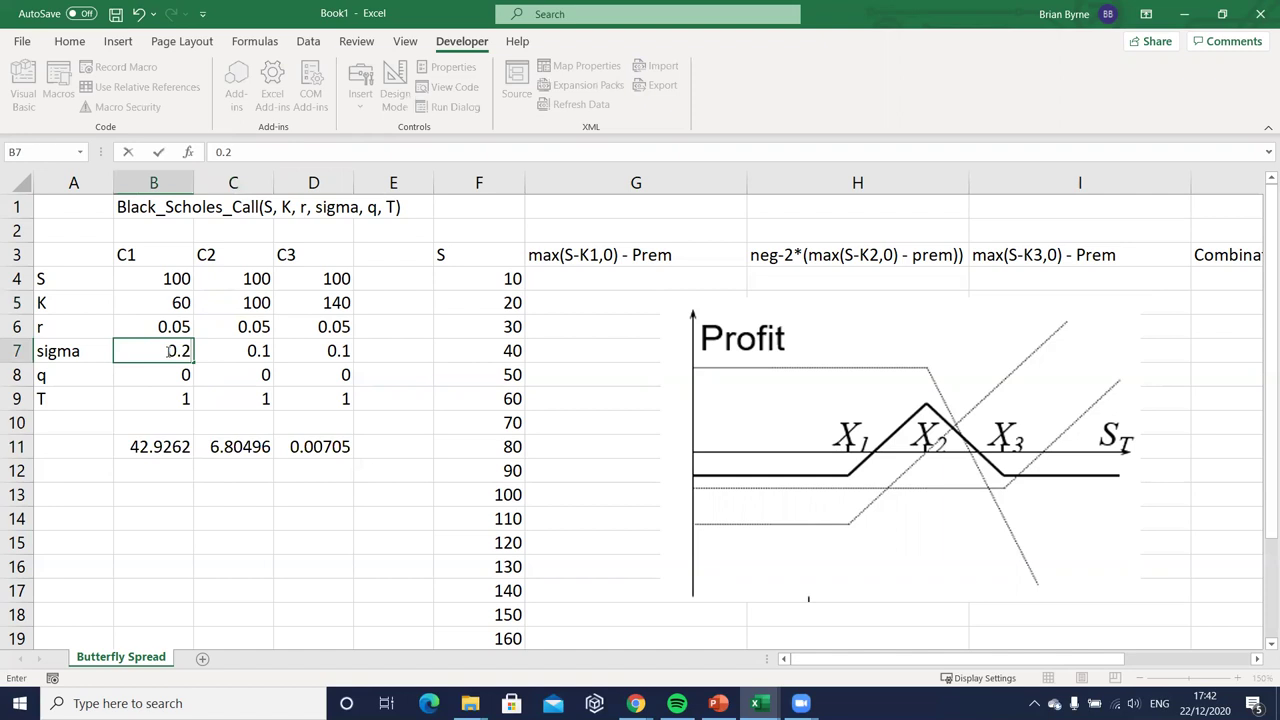
key(Return)
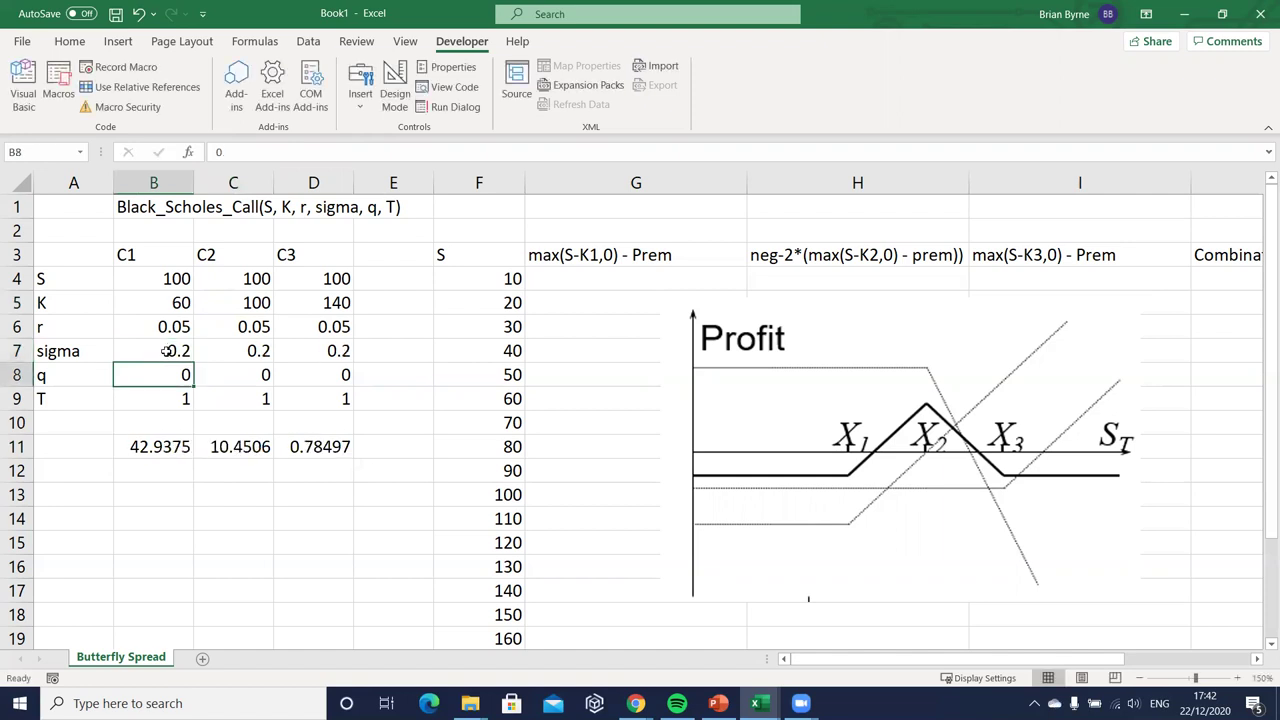
click(250, 445)
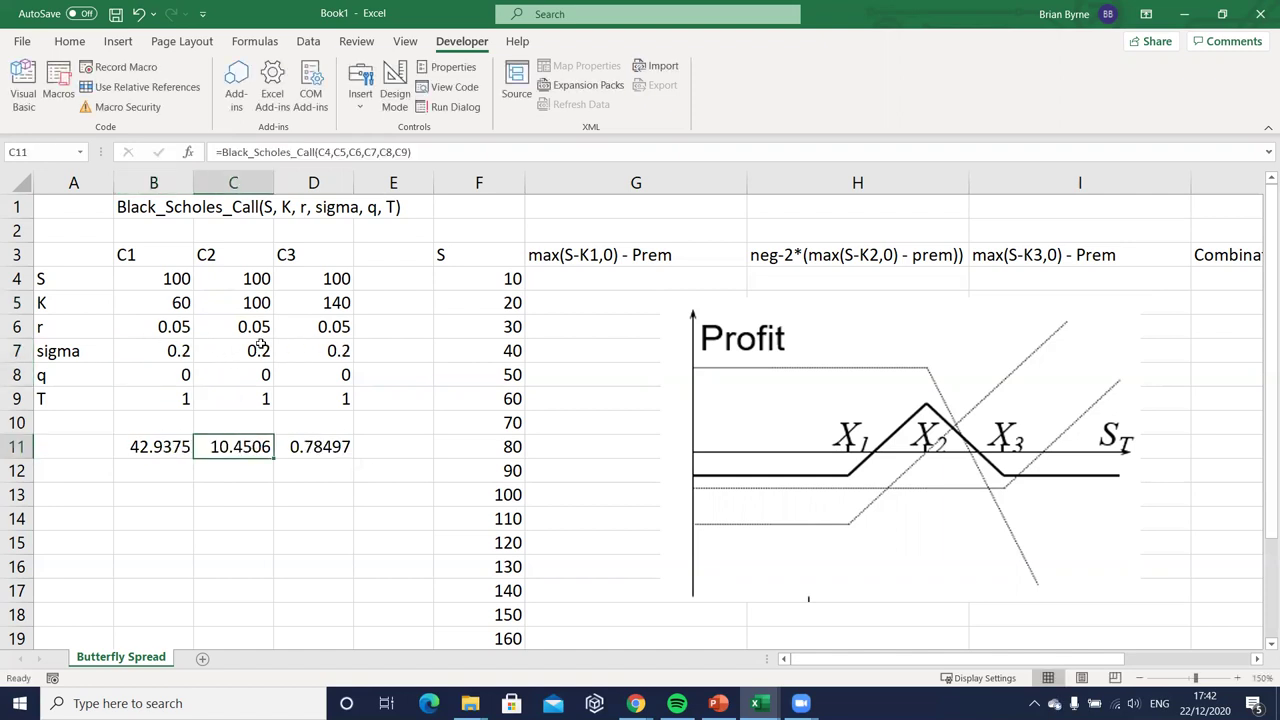
double_click(260, 345)
text(3)
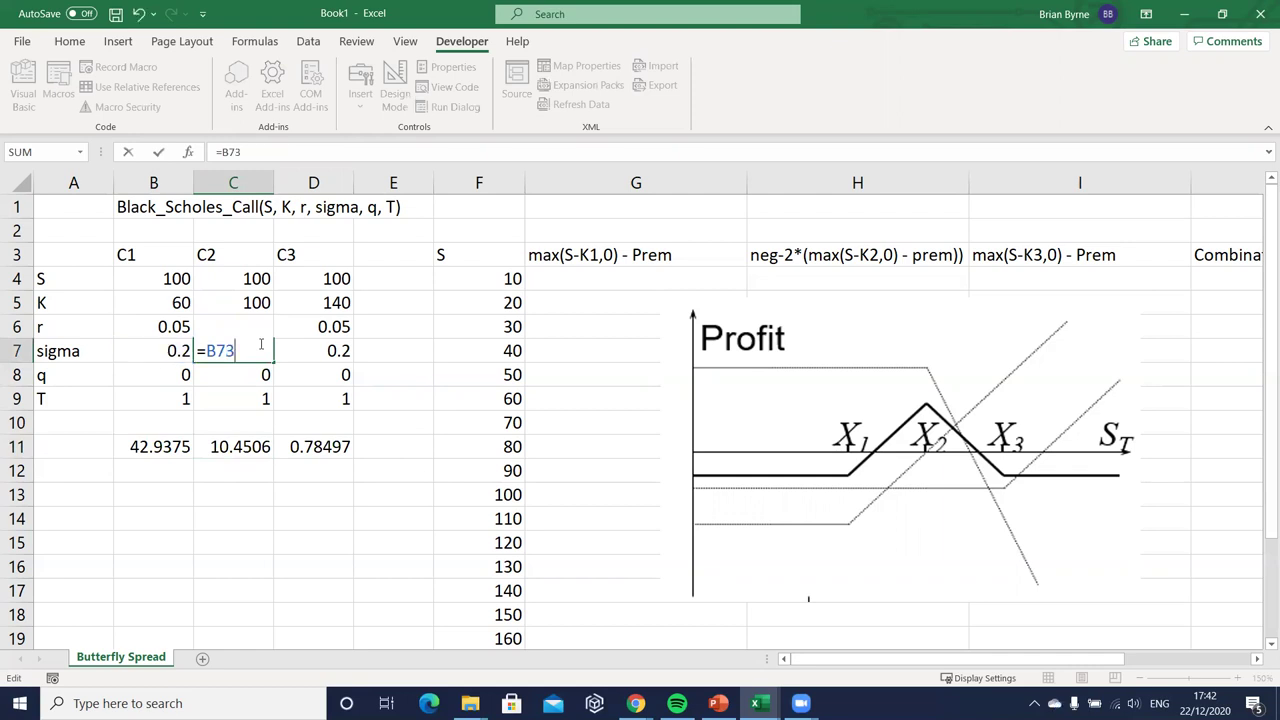
key(BackSpace)
key(Return)
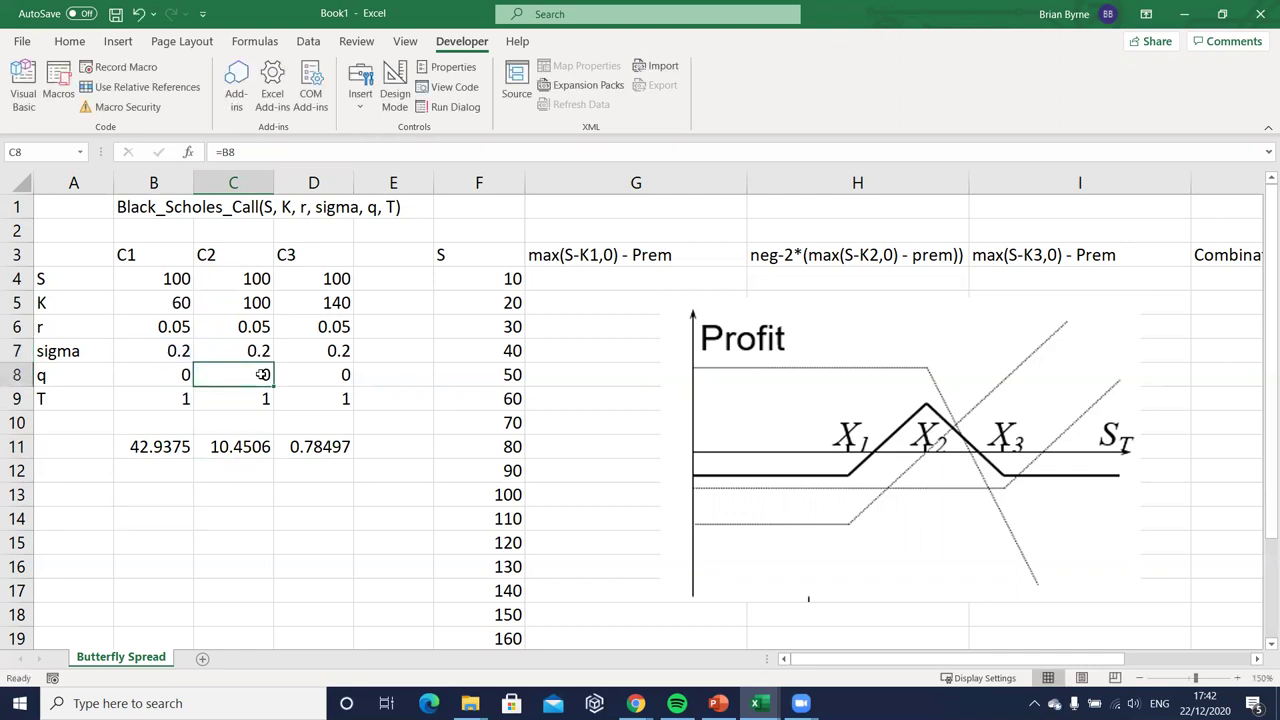
double_click(247, 443)
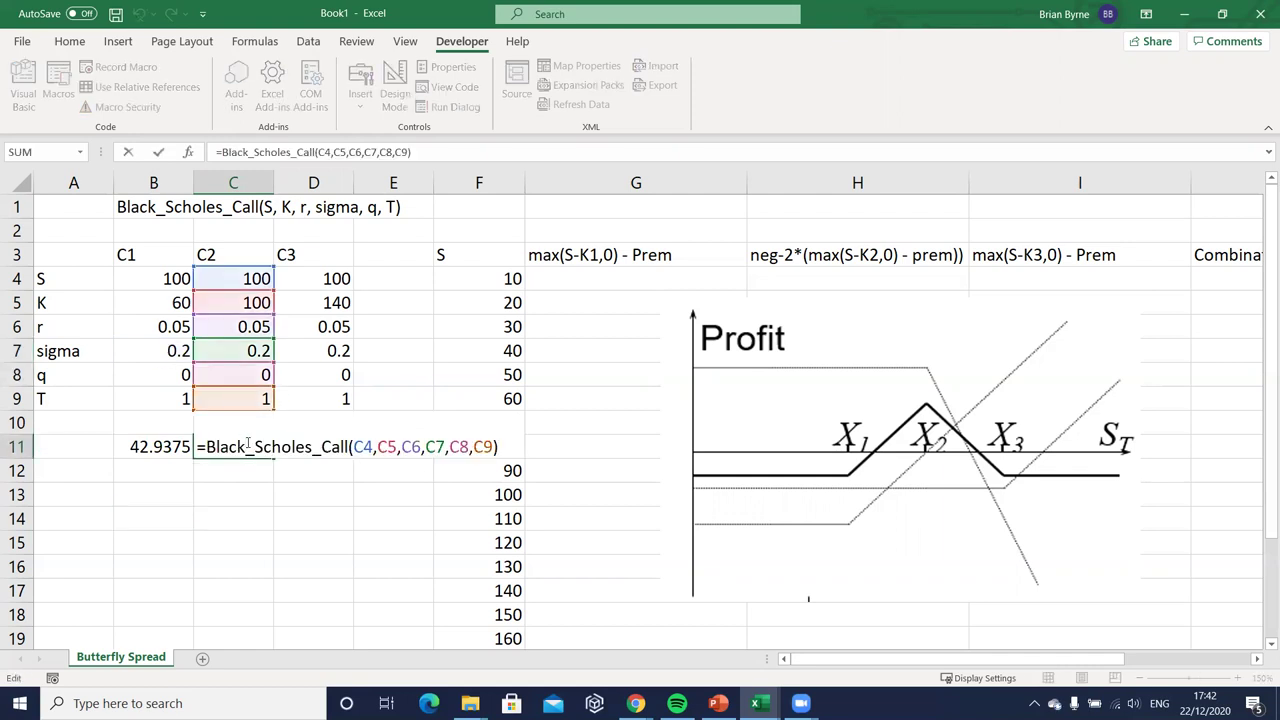
key(Return)
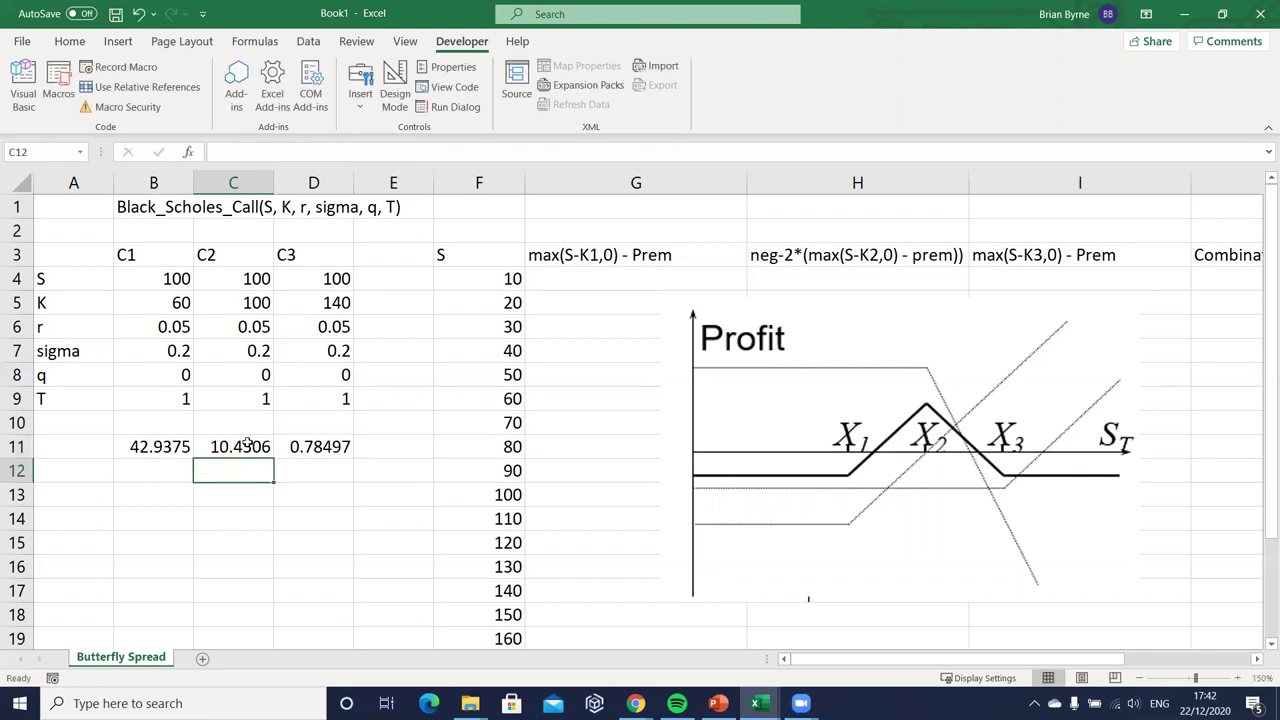
Step: Move the profit diagram picture clear of columns G to I, placing it beneath the Combination heading
click(815, 317)
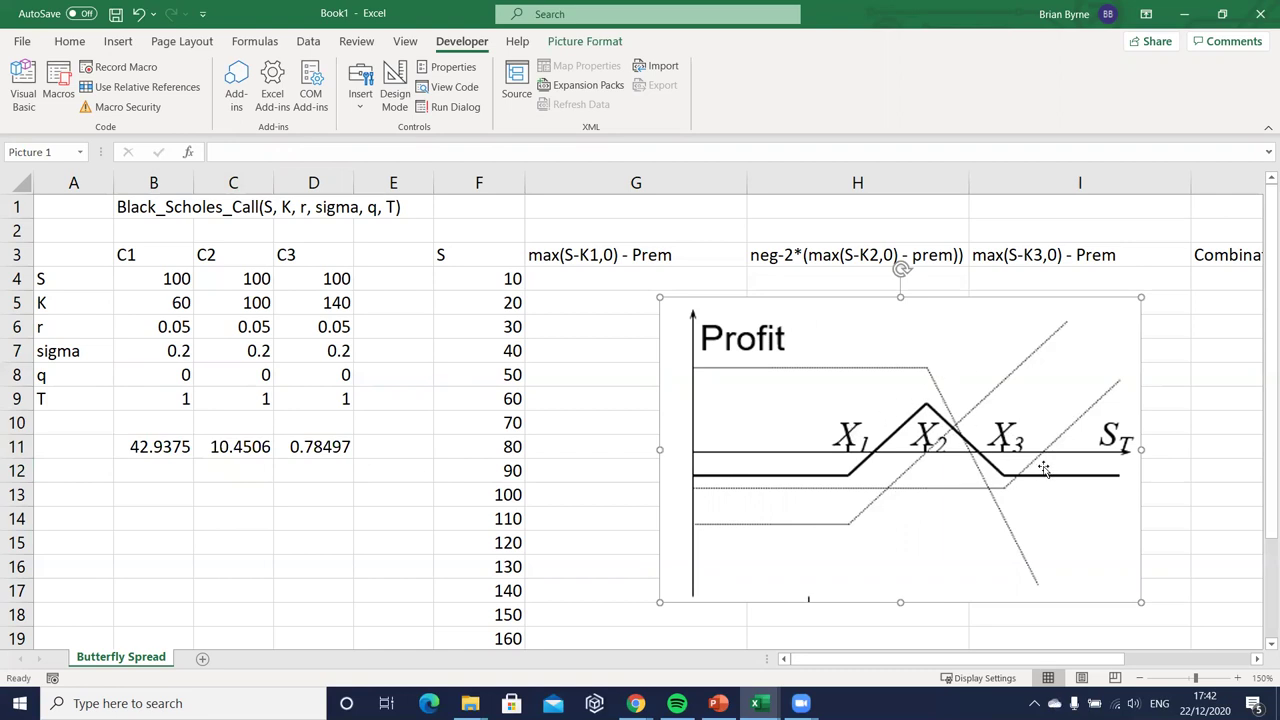
drag(975, 325, 1279, 325)
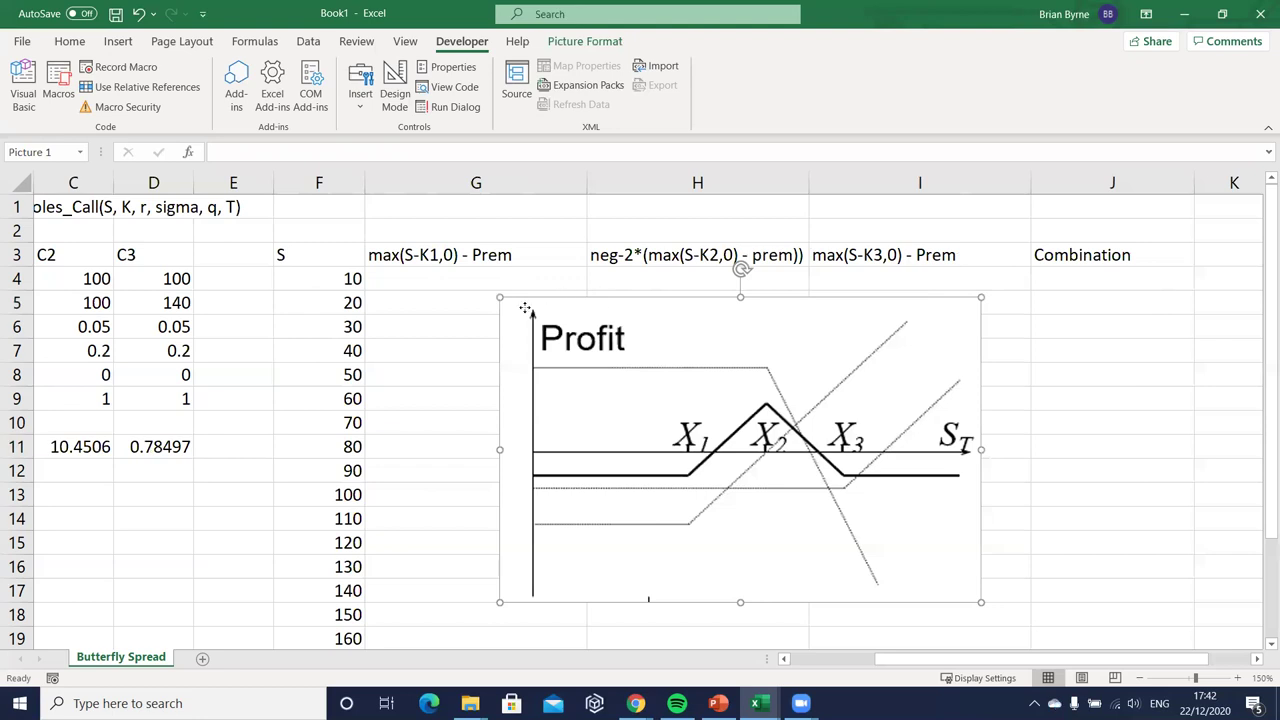
drag(522, 304, 1071, 300)
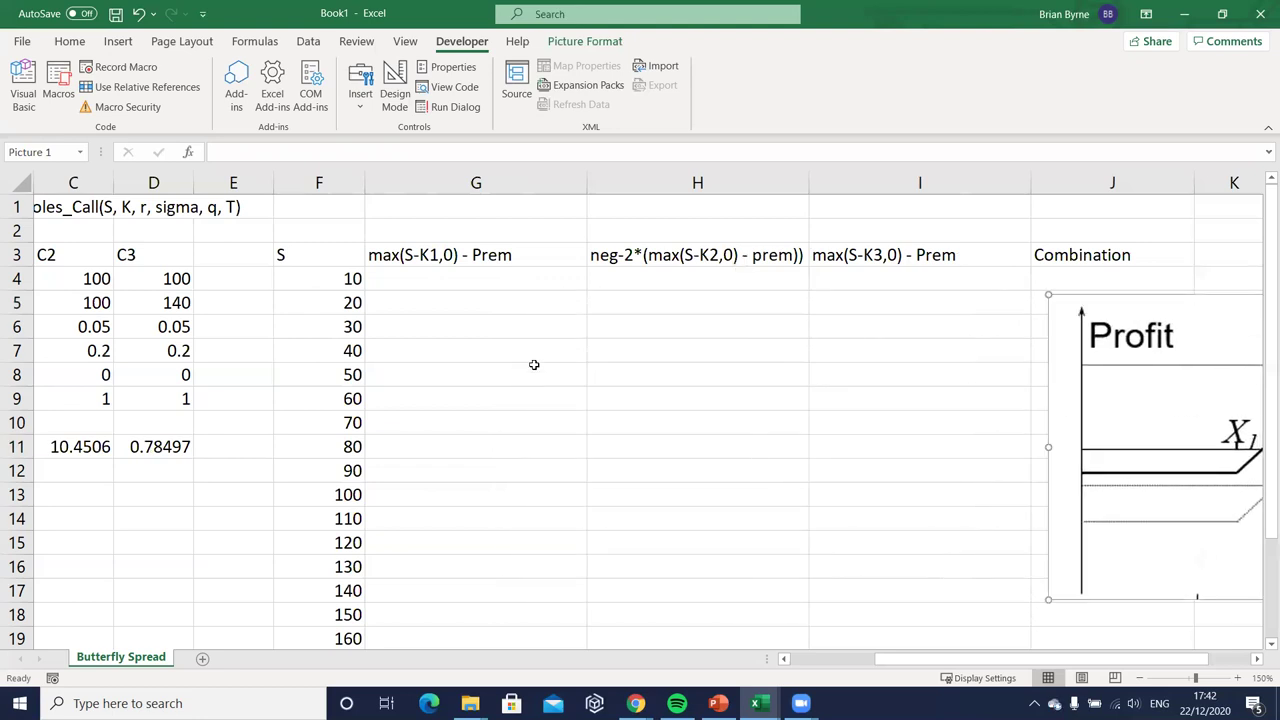
scroll(534, 365, left, 2)
scroll(534, 365, down, 4)
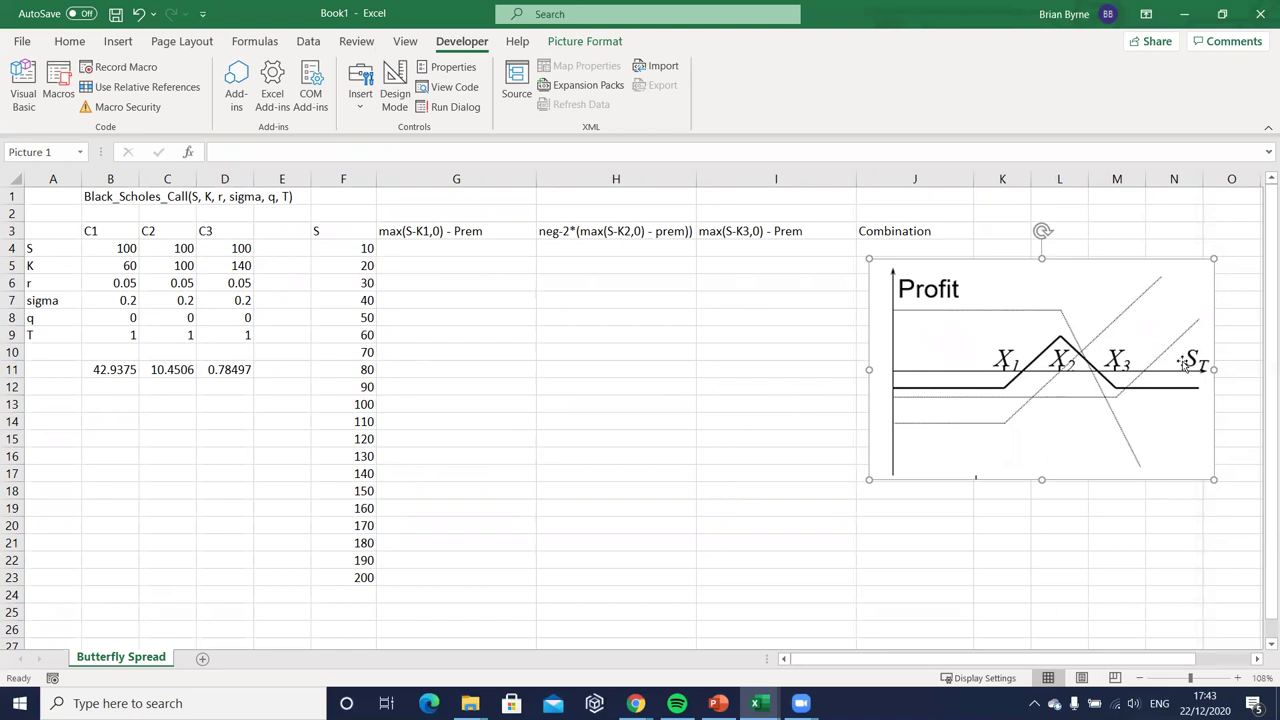
Step: Start the C1 payoff formula in G4 as the maximum of F4 minus the absolute reference $B$5 and 0
click(410, 253)
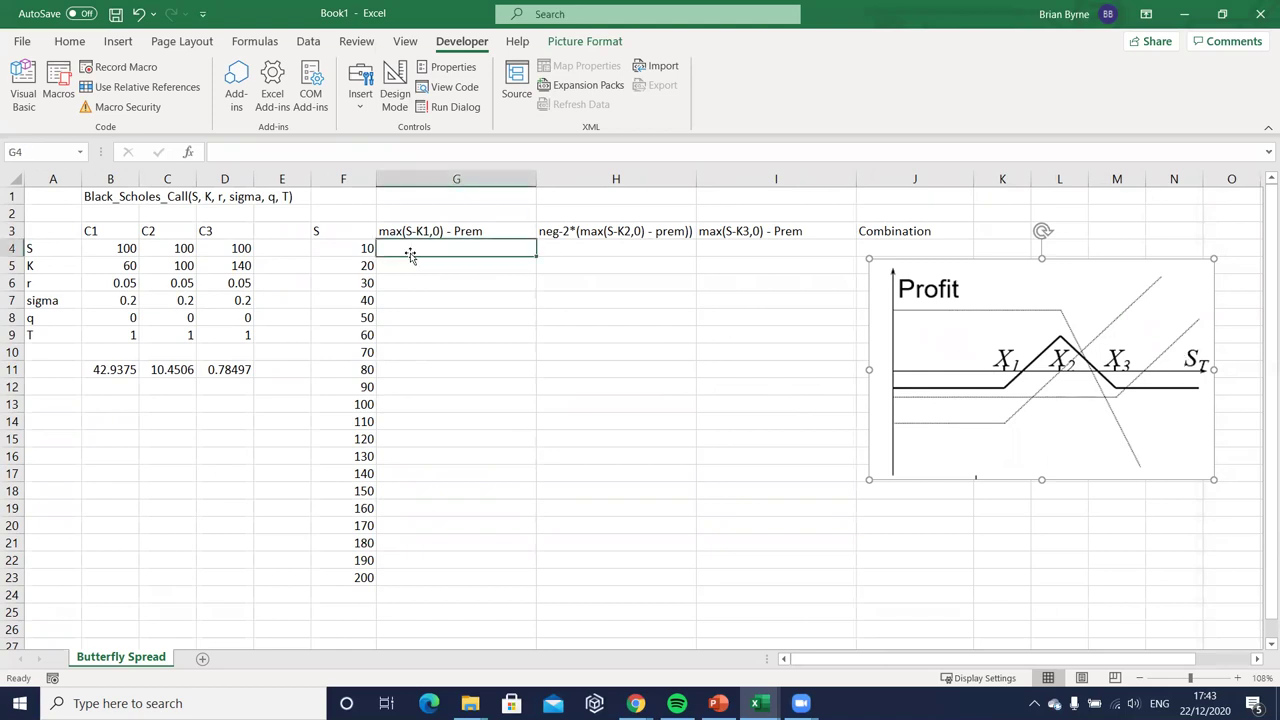
text(ma)
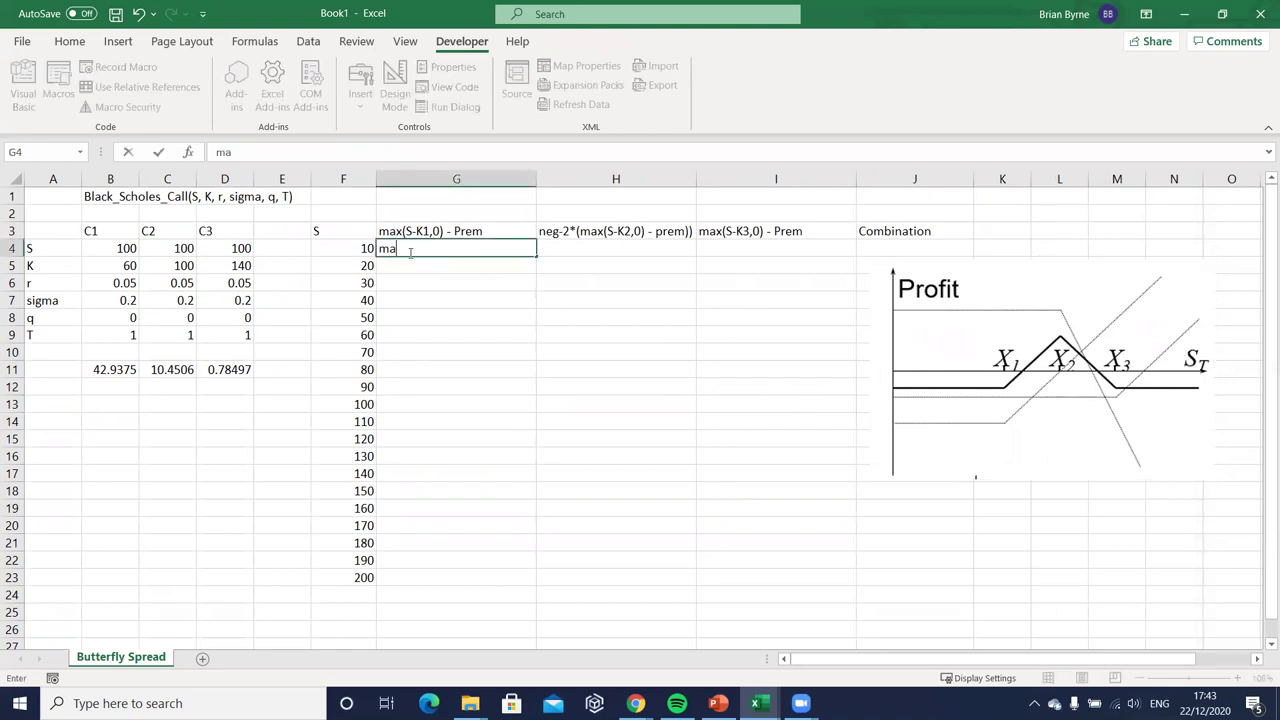
key(BackSpace)
key(BackSpace)
key(BackSpace)
text(=max()
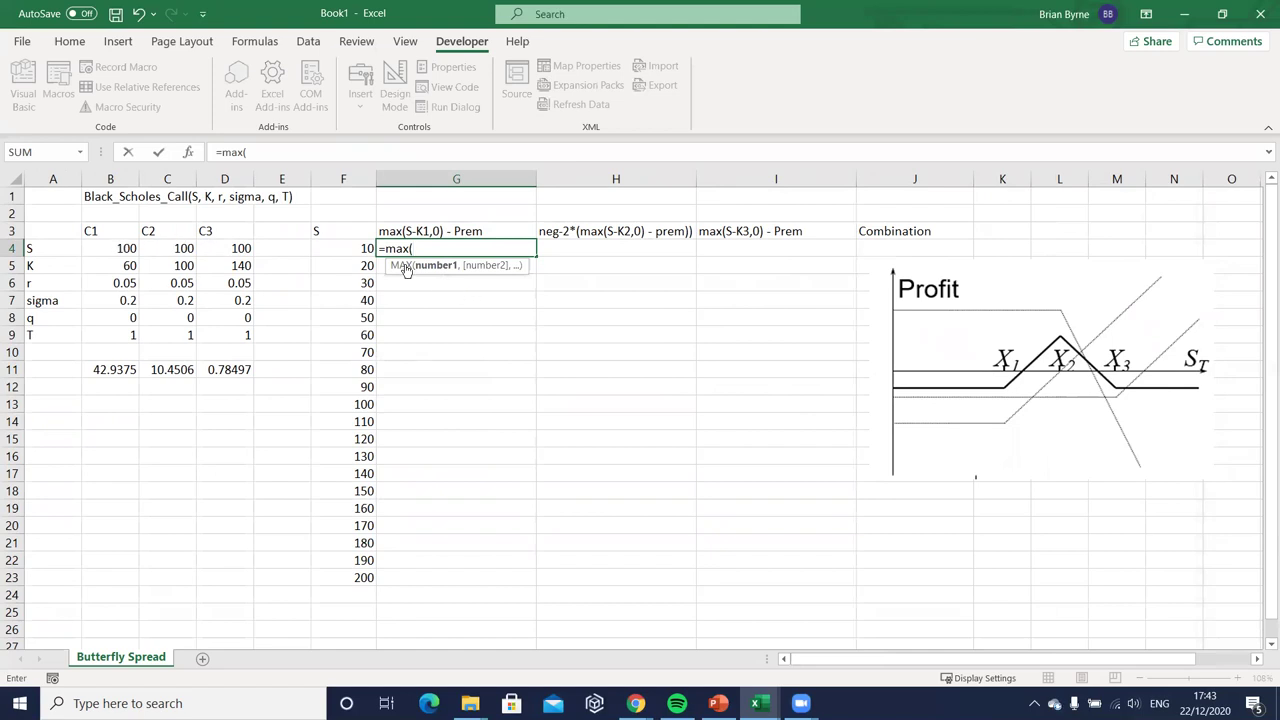
click(359, 247)
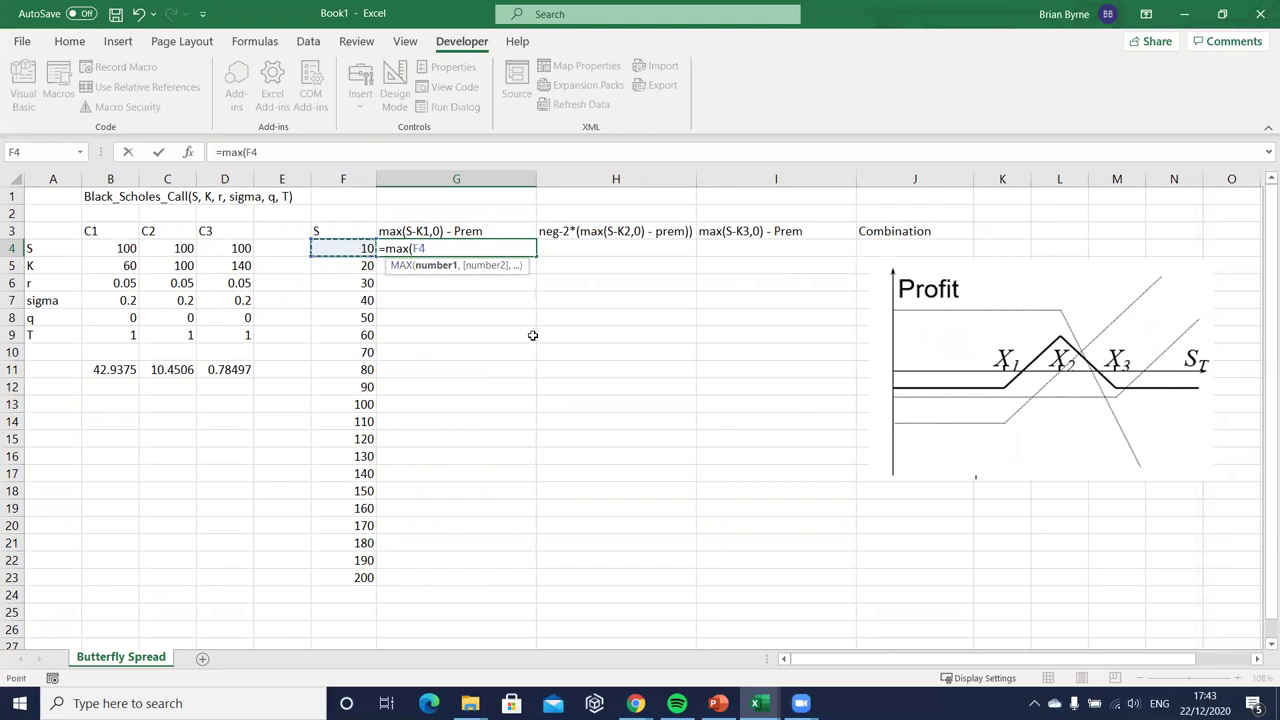
text(-)
click(125, 263)
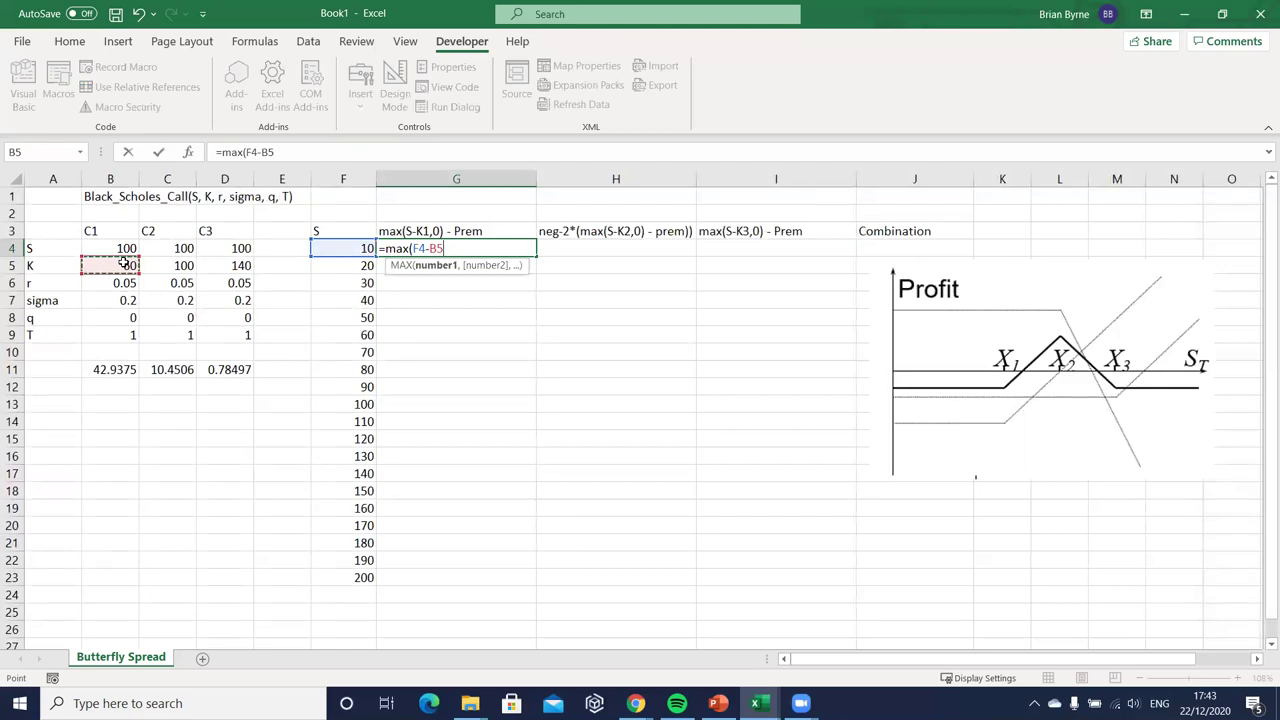
key(F4)
text(,)
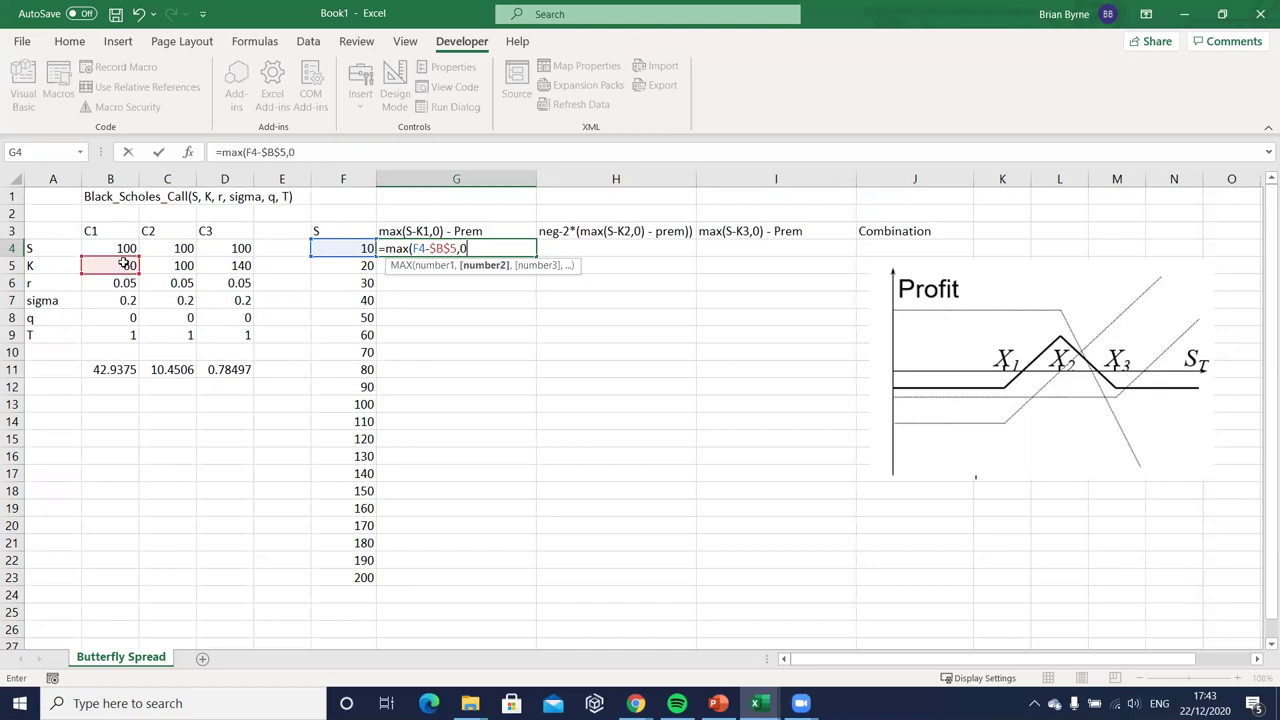
text(0)-)
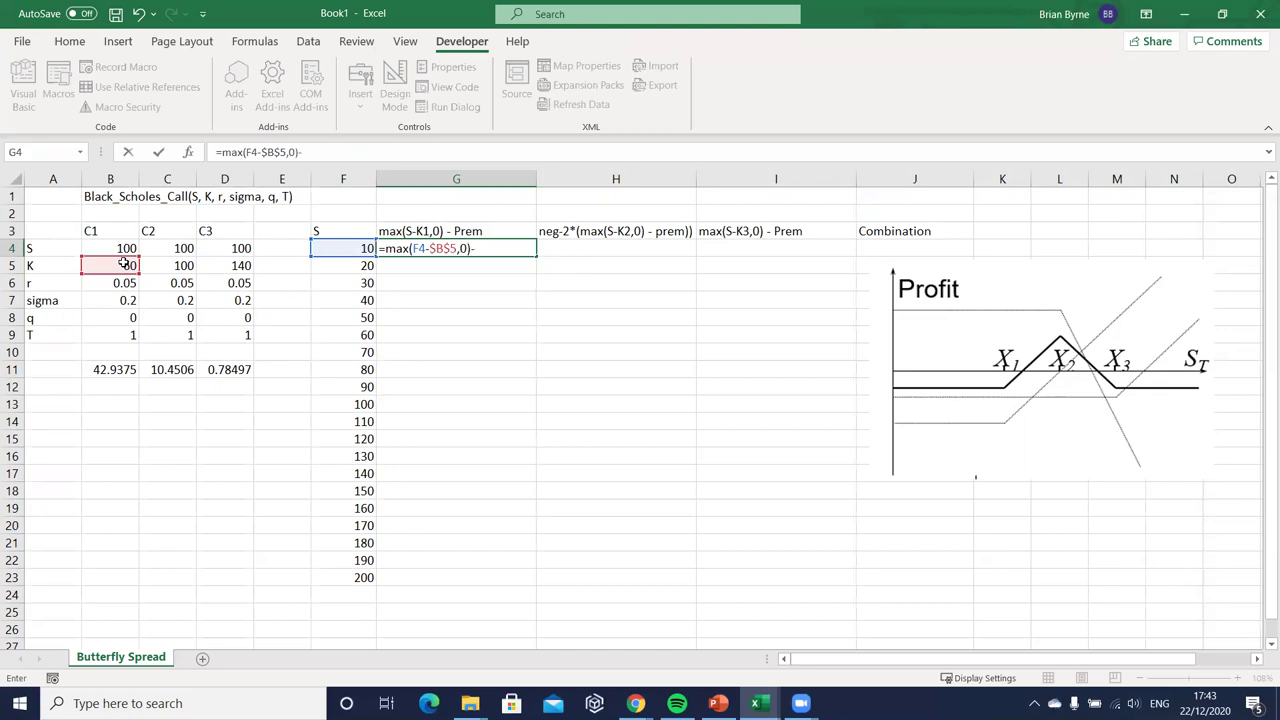
Step: Subtract the absolute premium reference $B$11 to finish the G4 formula, and fill it down to G23
click(105, 367)
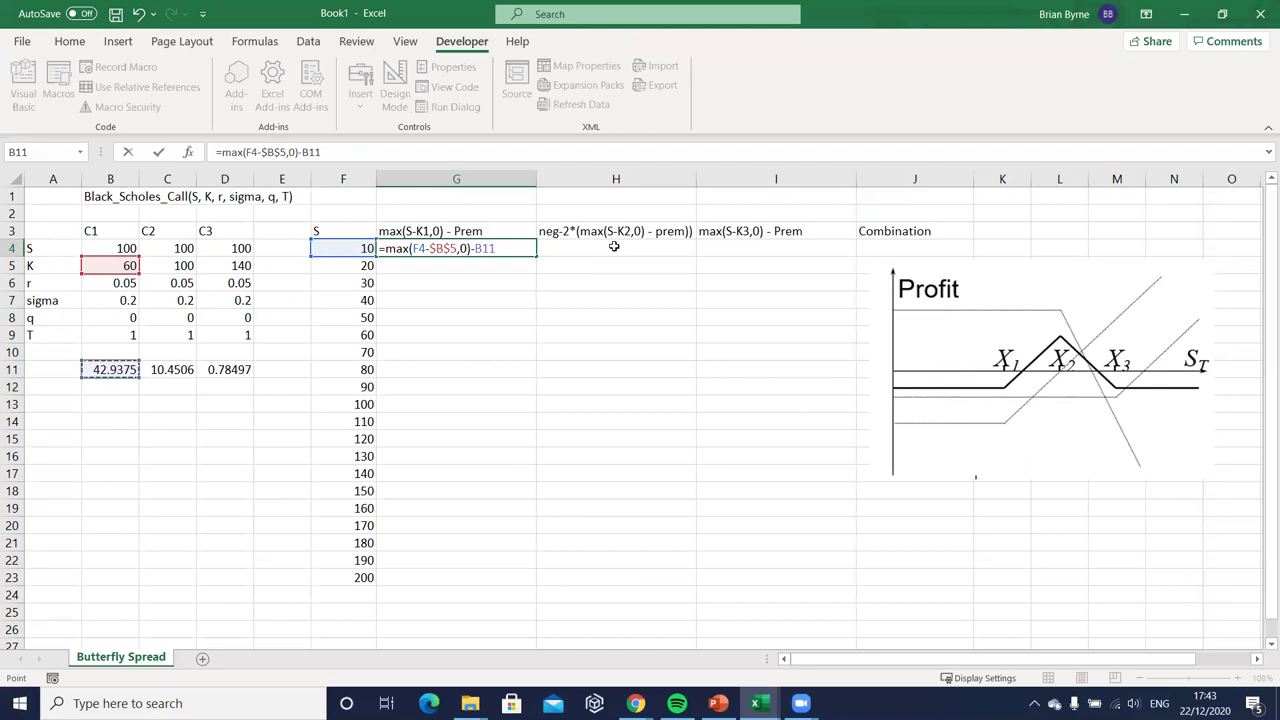
key(F4)
key(Return)
click(466, 247)
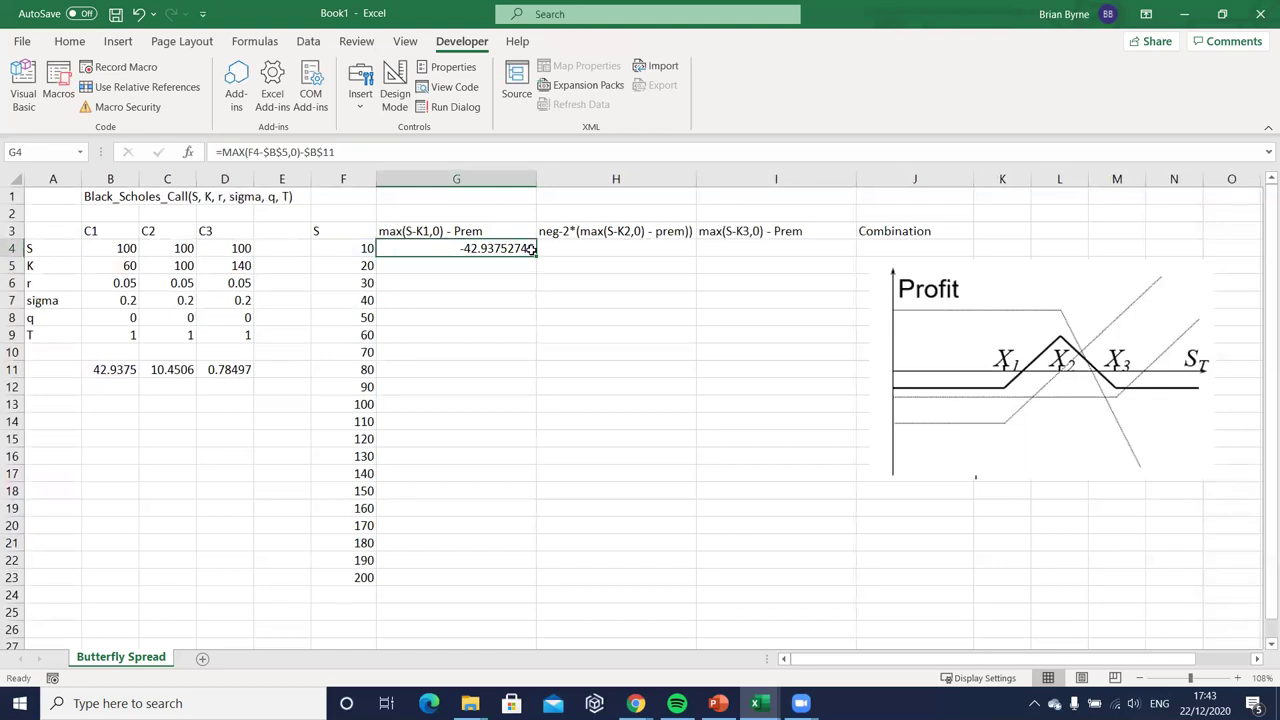
drag(537, 256, 540, 531)
Step: Insert a scatter chart with straight lines and no markers from F4:G23 and move it down to start around row 10
click(337, 245)
key(shift+Down)
key(shift+Right)
key(shift+Down)
key(shift+Down)
key(shift+Down)
key(shift+Down)
key(shift+Down)
key(shift+Down)
key(shift+Down)
key(shift+Down)
key(shift+Down)
key(shift+Down)
key(shift+Down)
key(shift+Down)
key(shift+Down)
key(shift+Down)
key(shift+Down)
key(shift+Down)
key(shift+Down)
key(shift+Down)
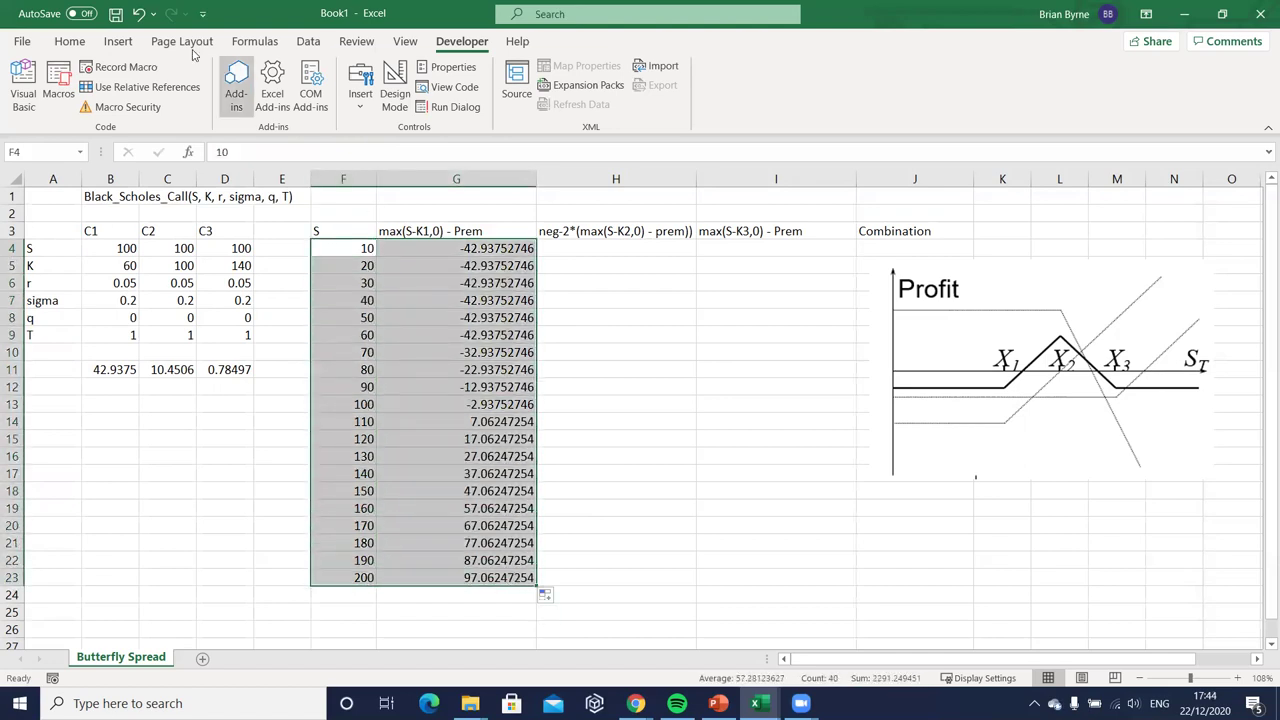
click(117, 45)
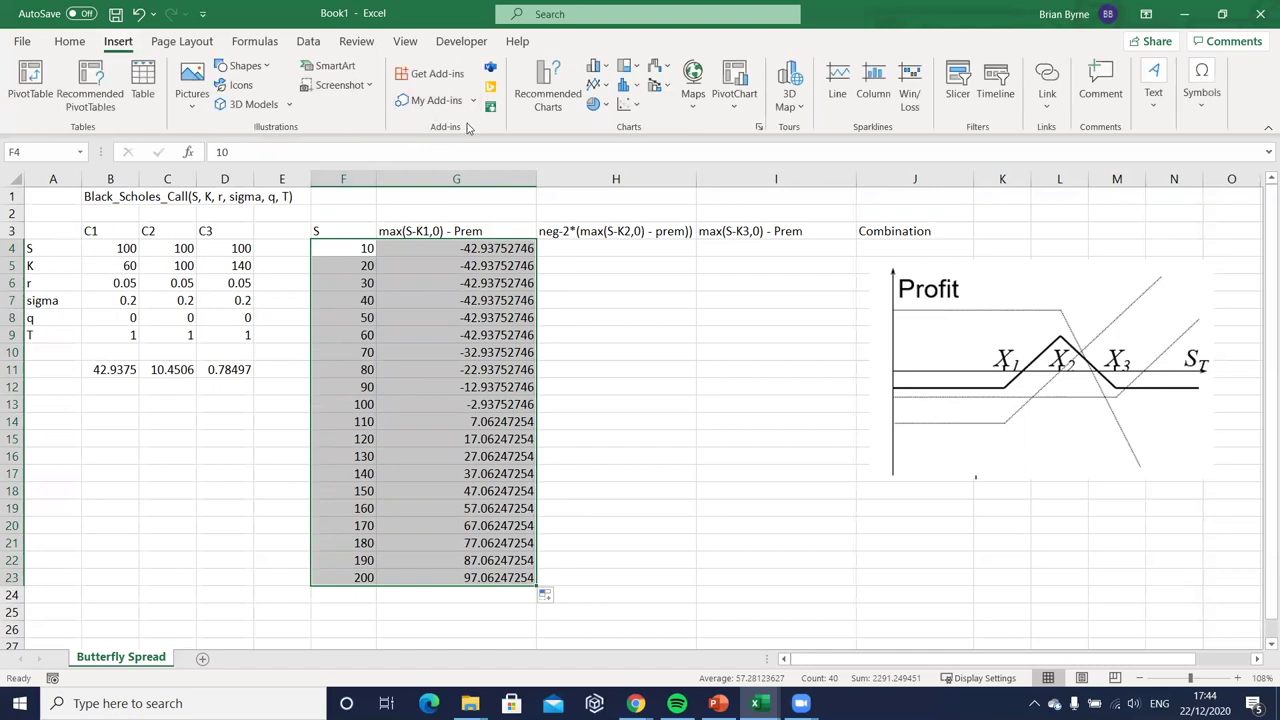
click(628, 106)
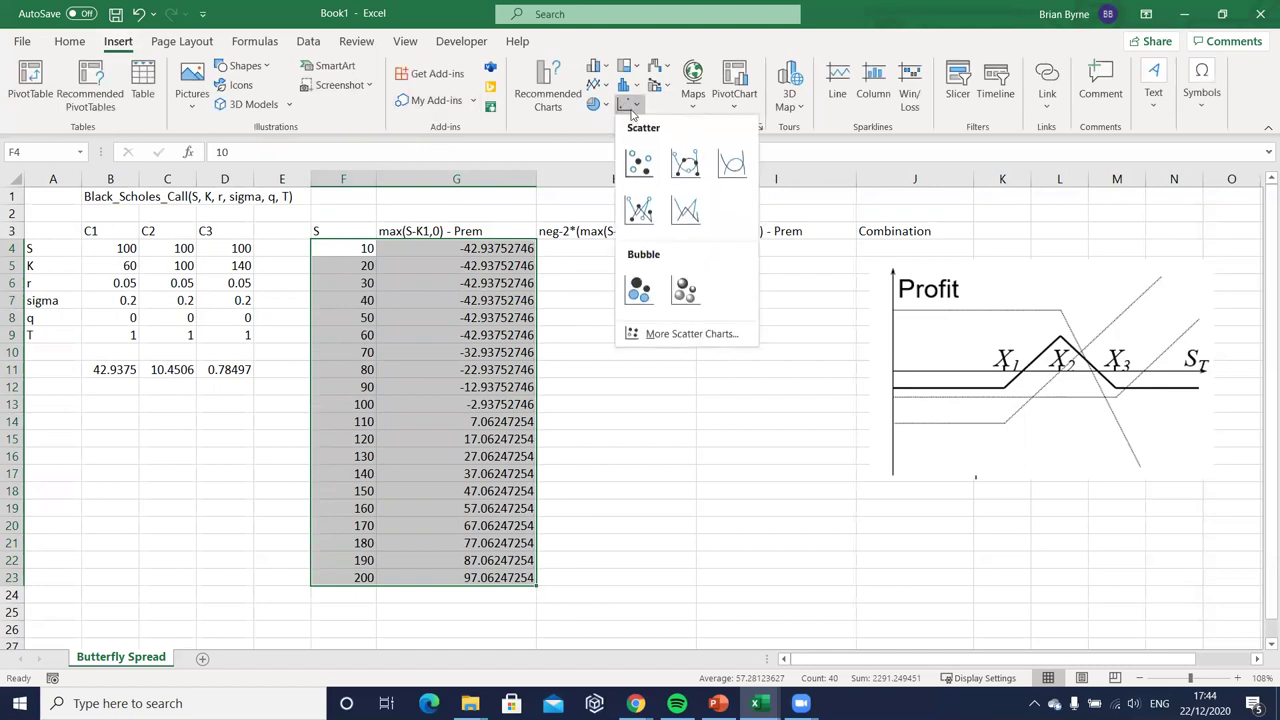
click(686, 212)
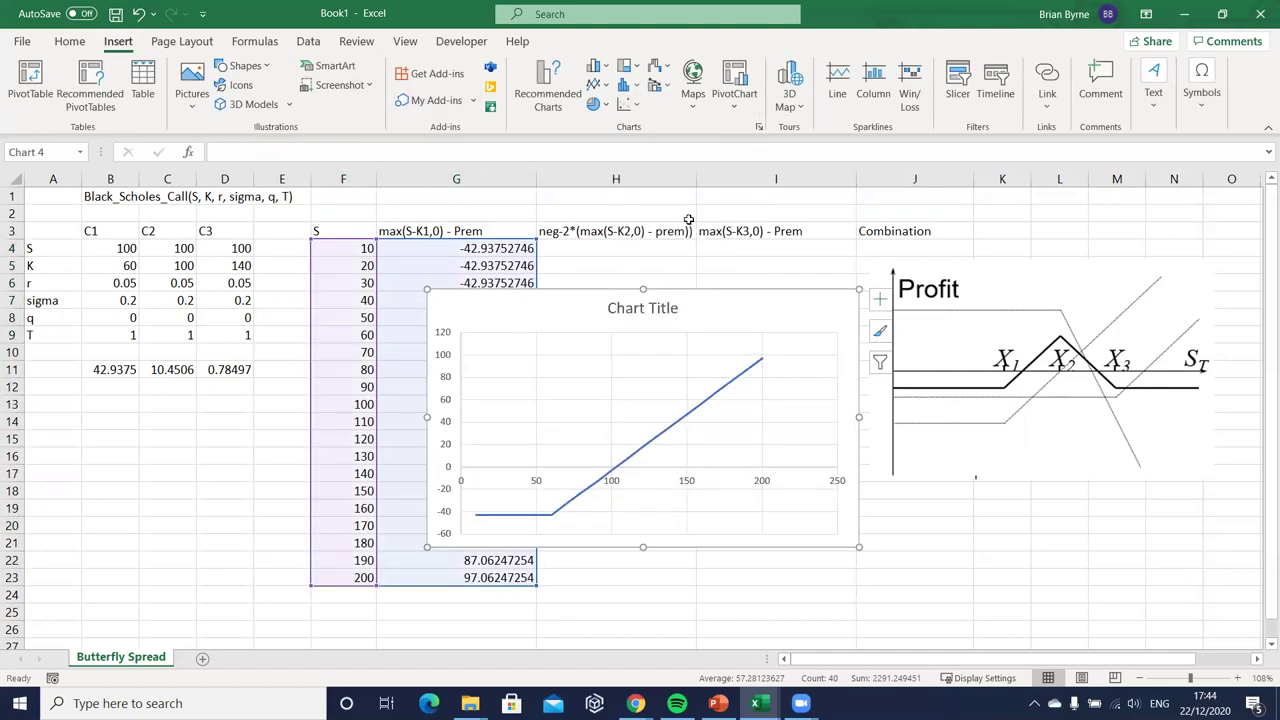
drag(731, 293, 715, 255)
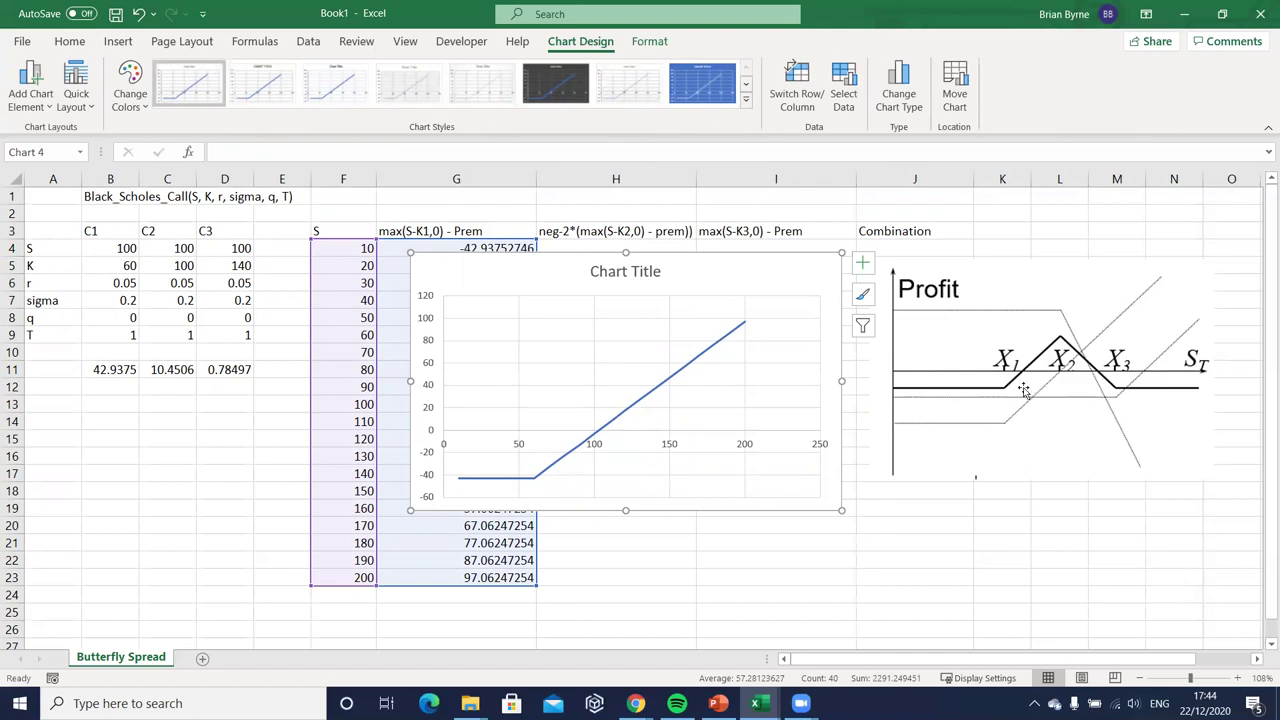
drag(706, 270, 631, 360)
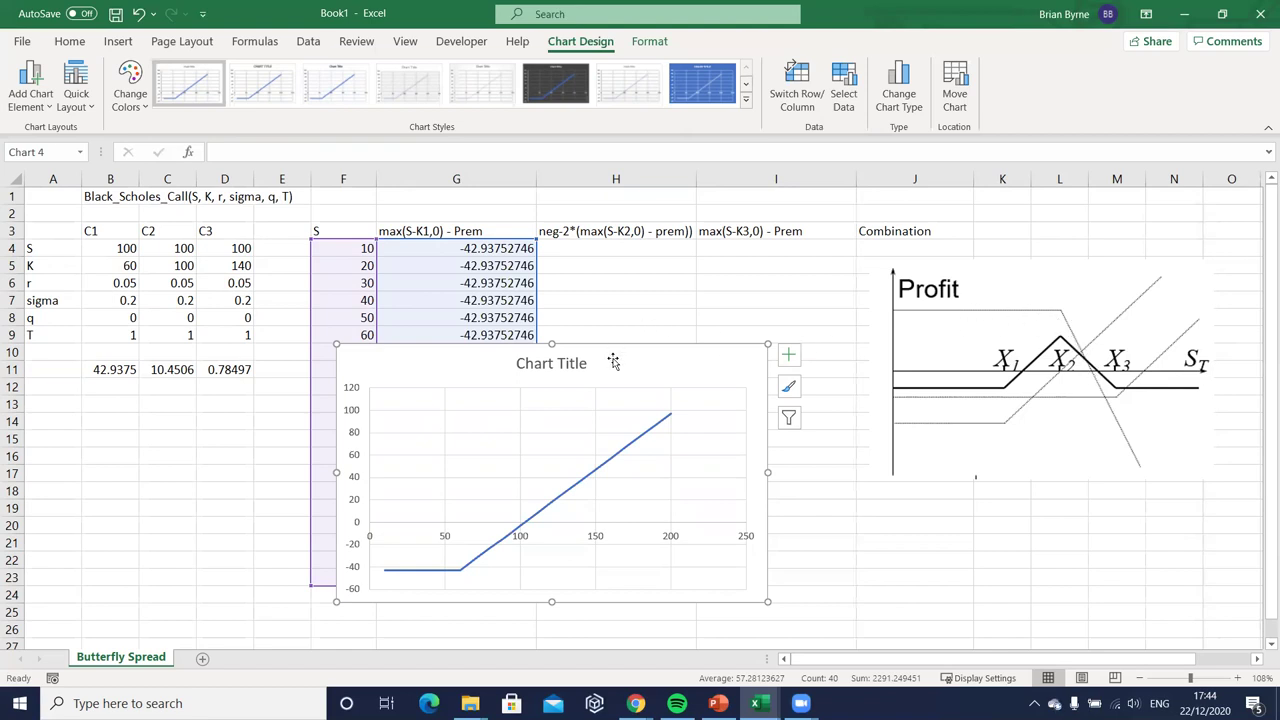
Step: Move the chart beneath the Combination heading, and start the H4 formula with -2 times the maximum of F4 minus $C$5 and 0
drag(622, 350, 1144, 293)
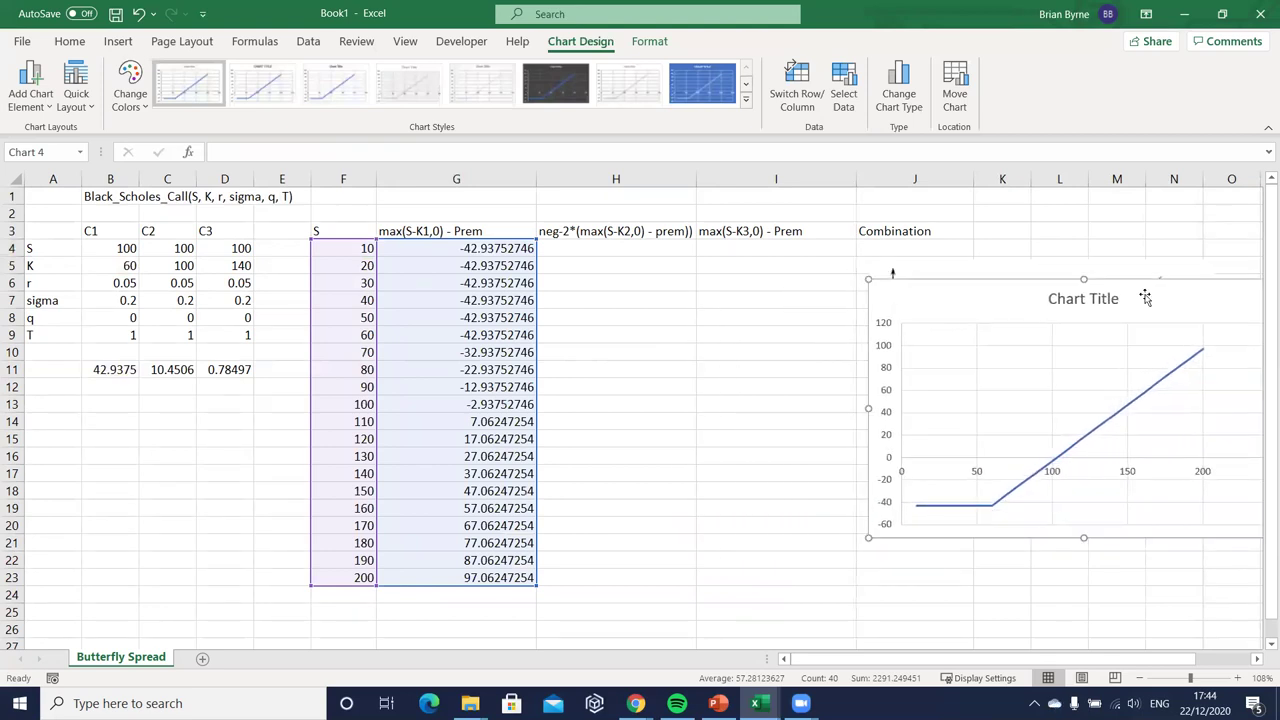
click(578, 252)
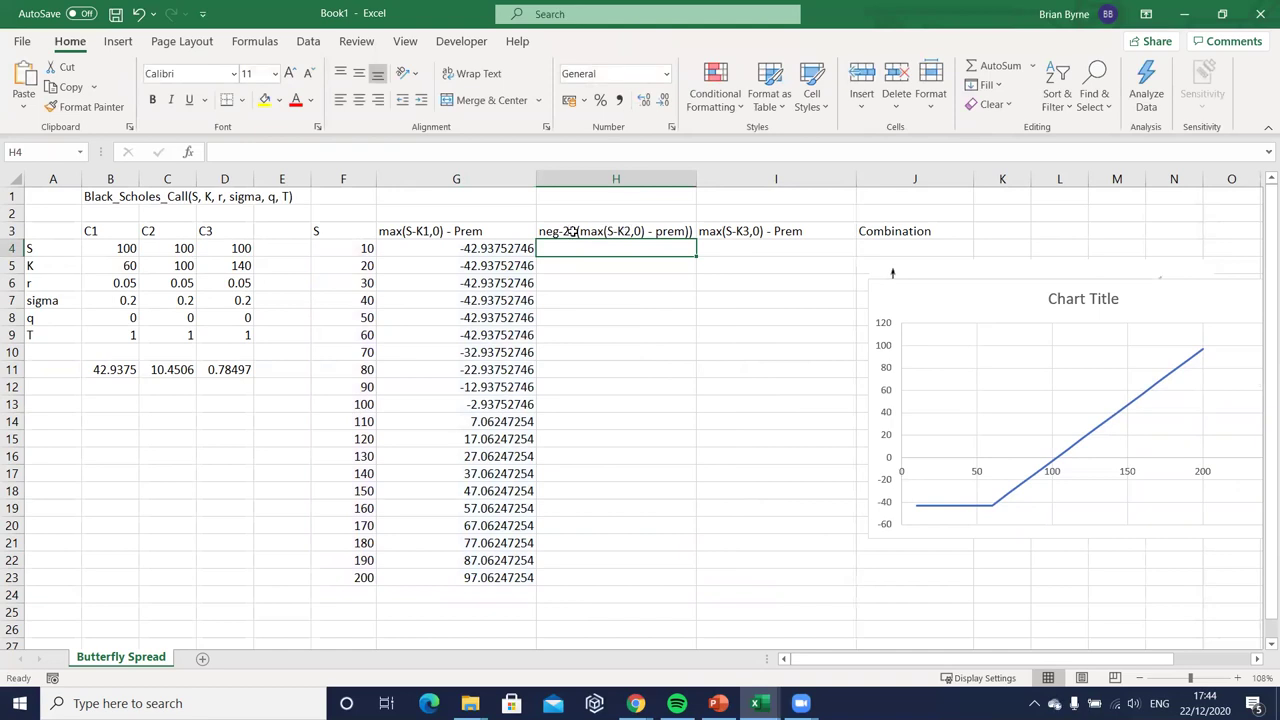
text(=)
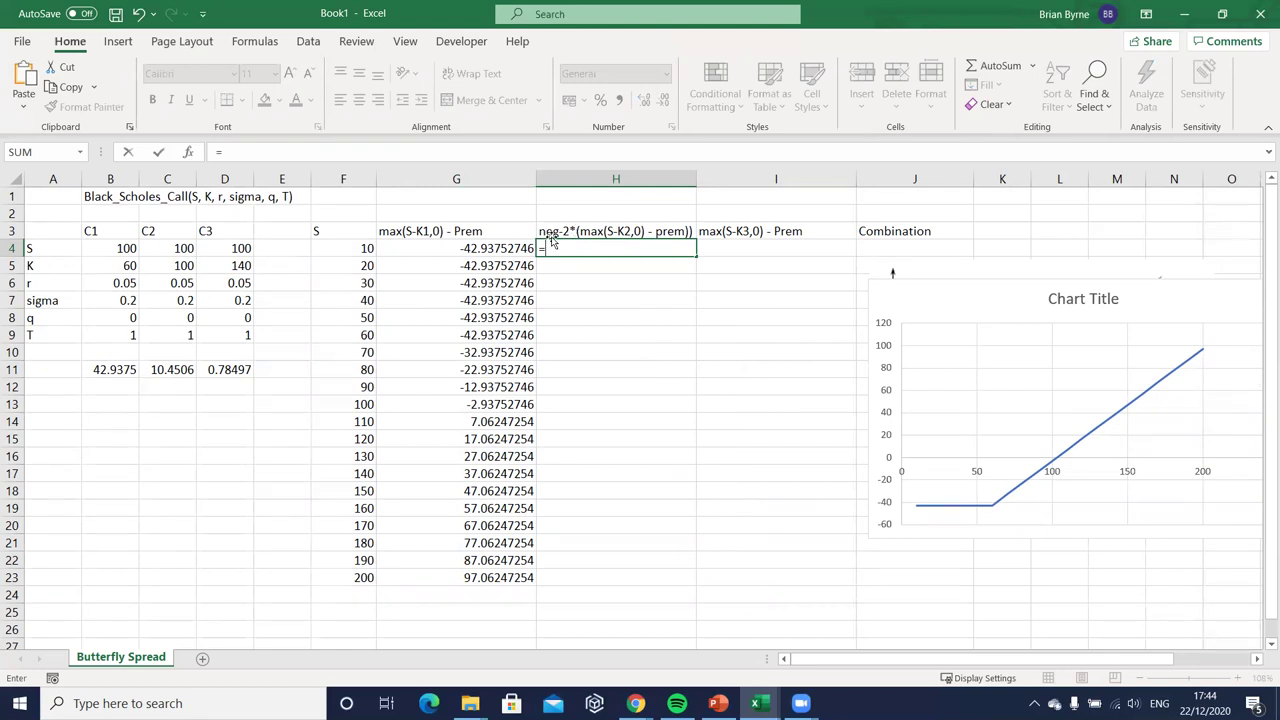
text(-2*()
text(max()
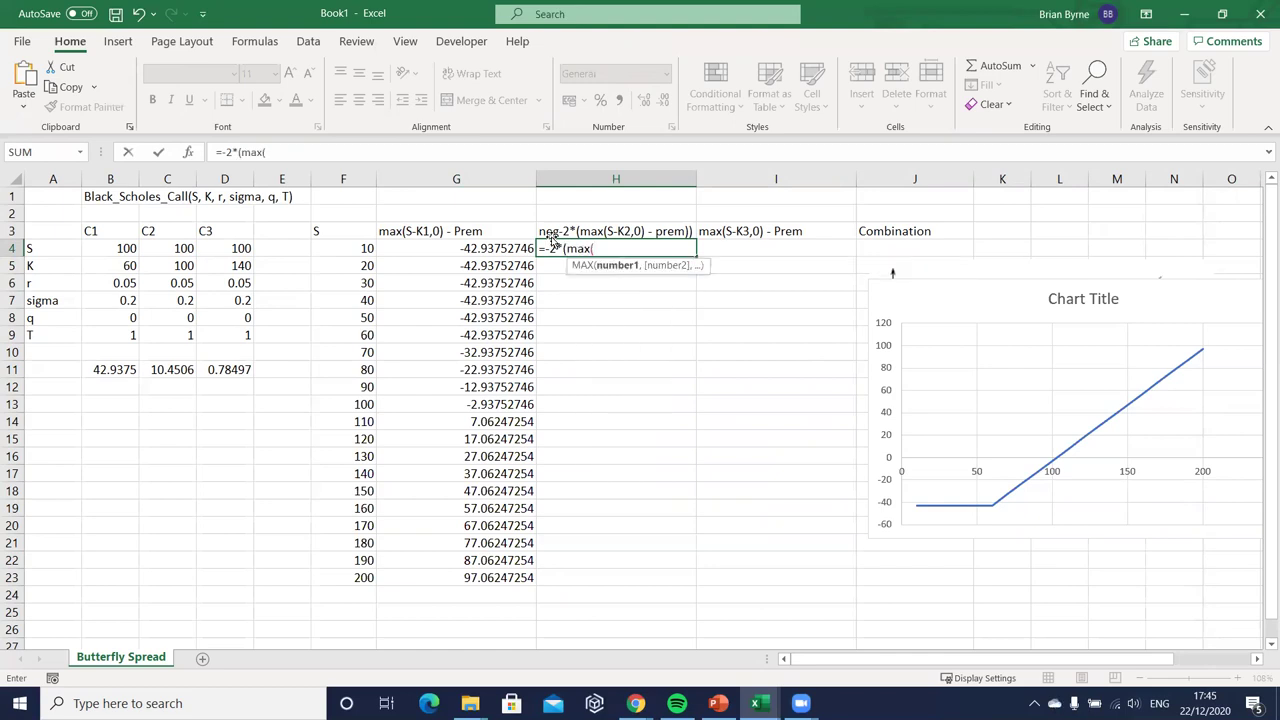
click(341, 246)
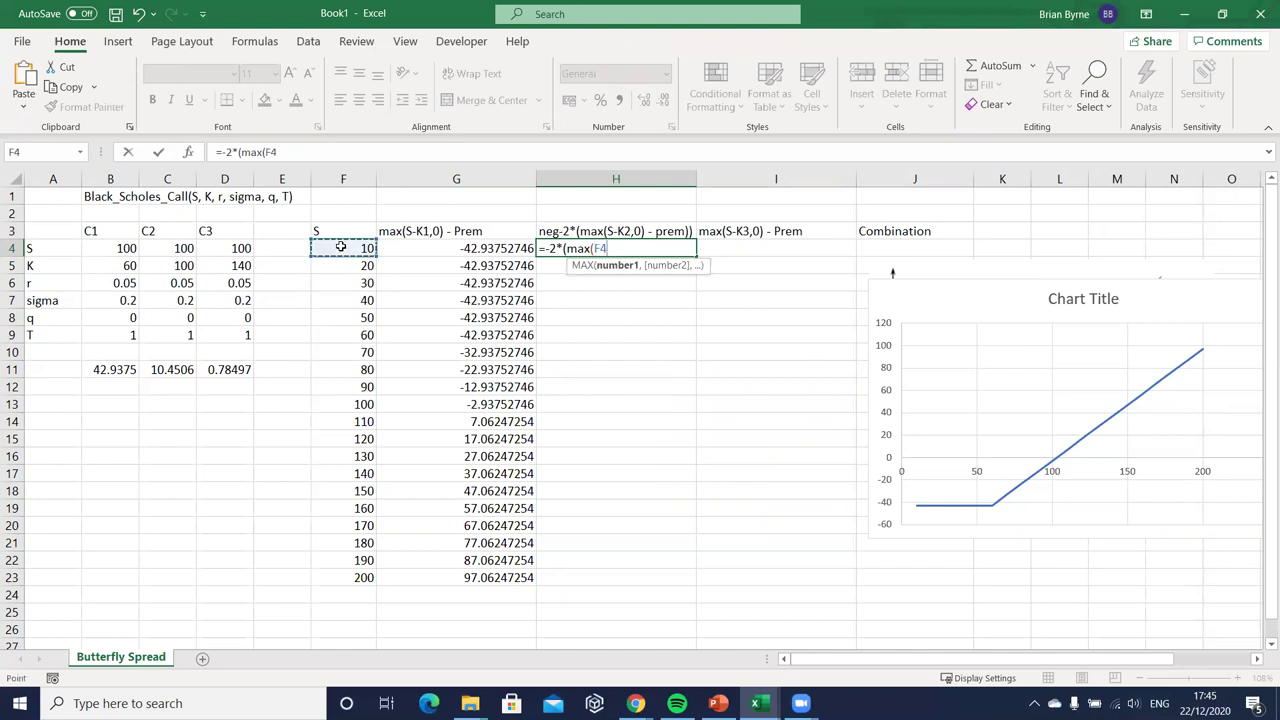
text(-)
click(178, 265)
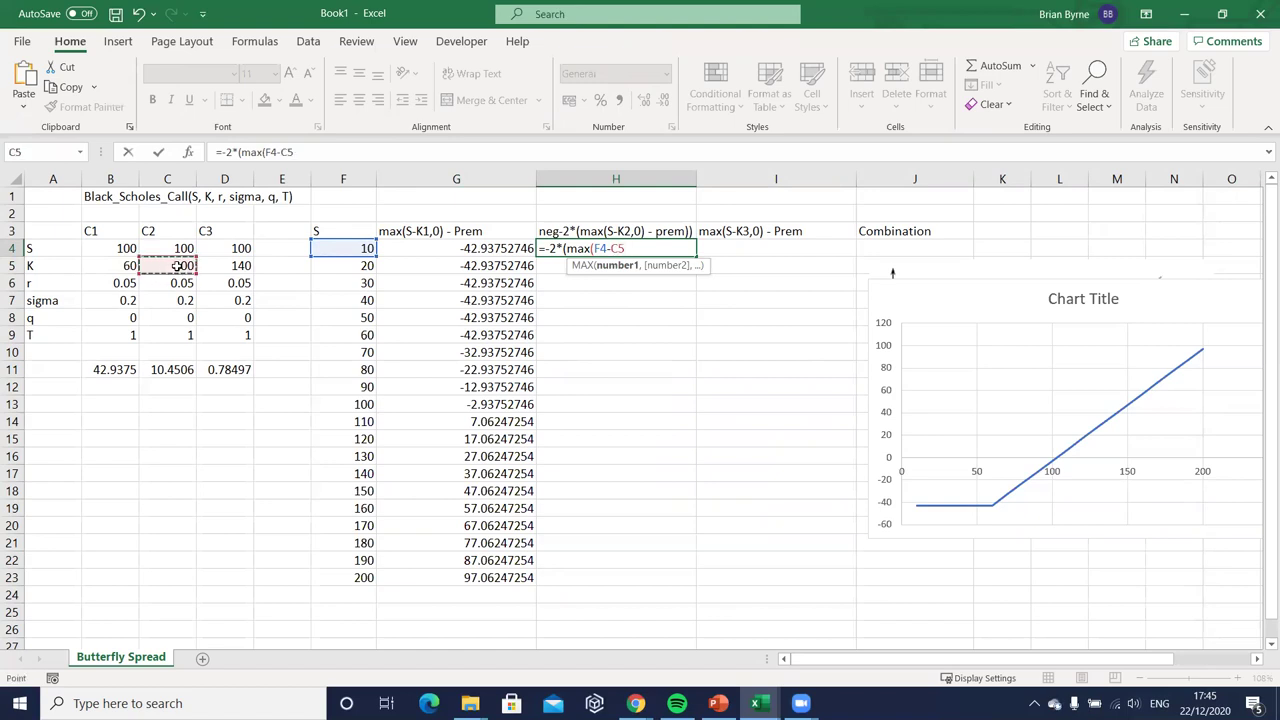
key(F4)
text(,)
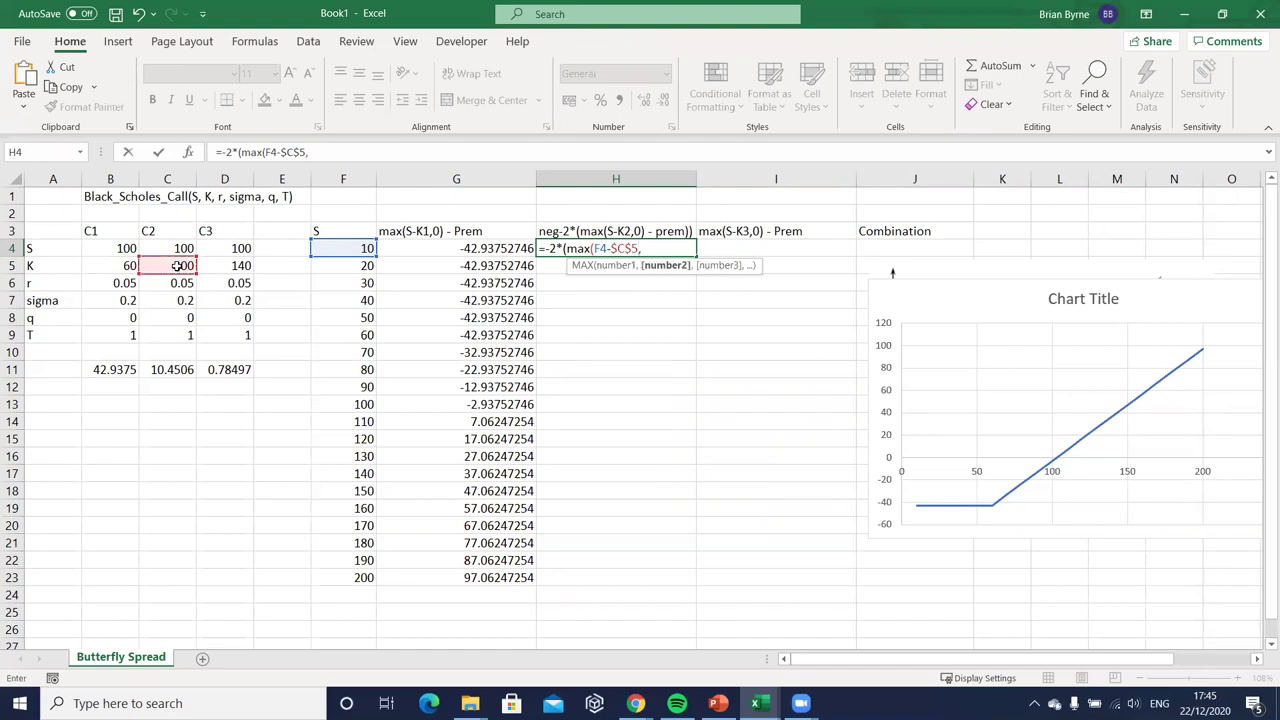
text(0))
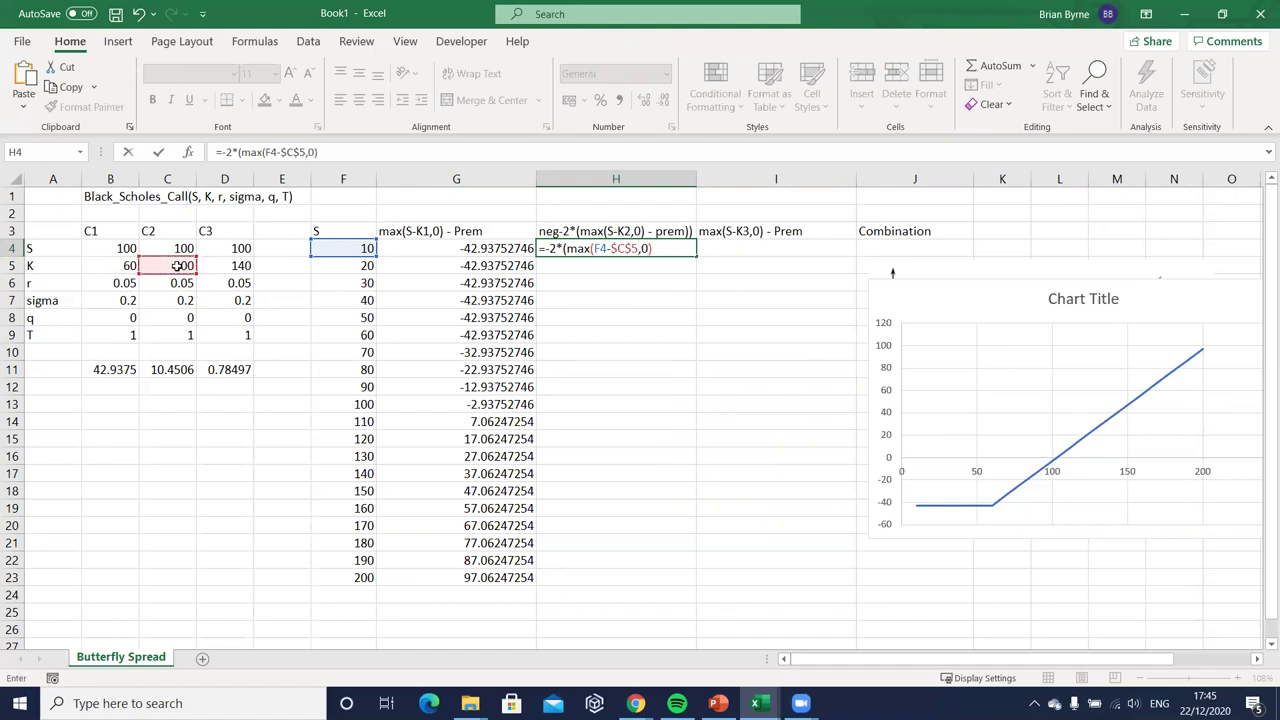
Step: Subtract the absolute premium reference $C$11 inside the brackets to finish the H4 formula, and fill it down to H23
text(-)
click(170, 370)
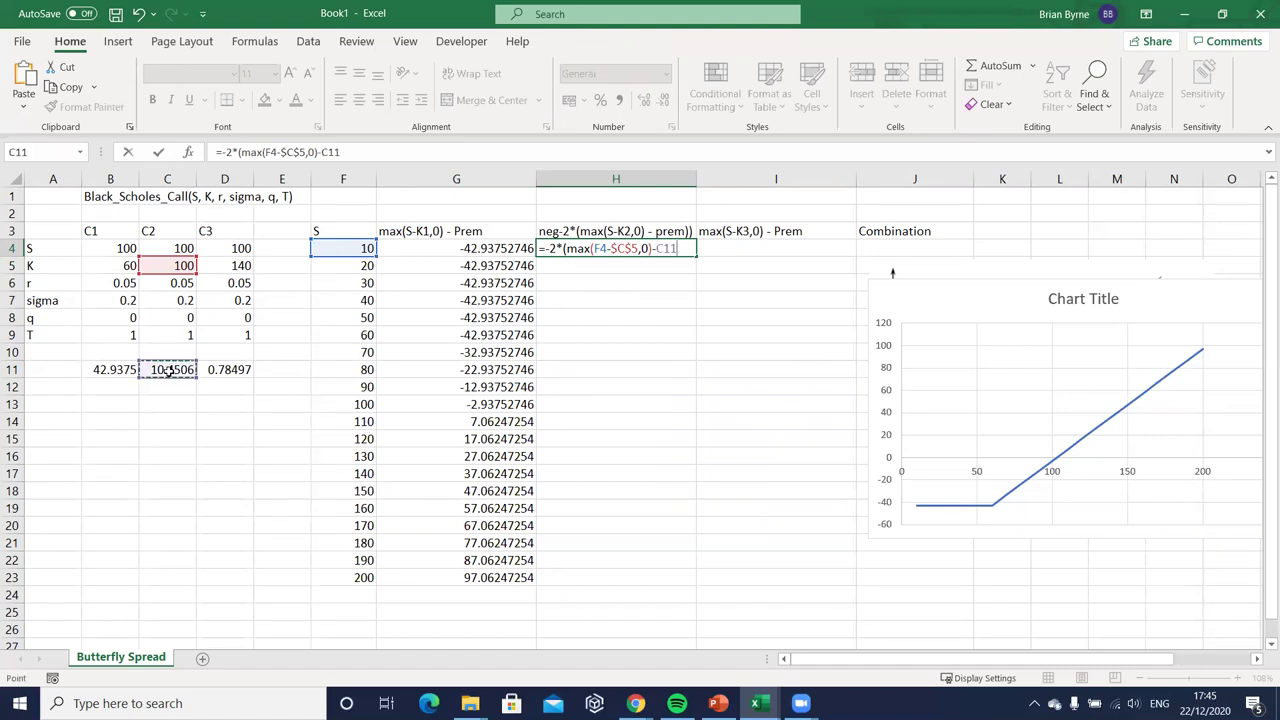
key(F4)
text())
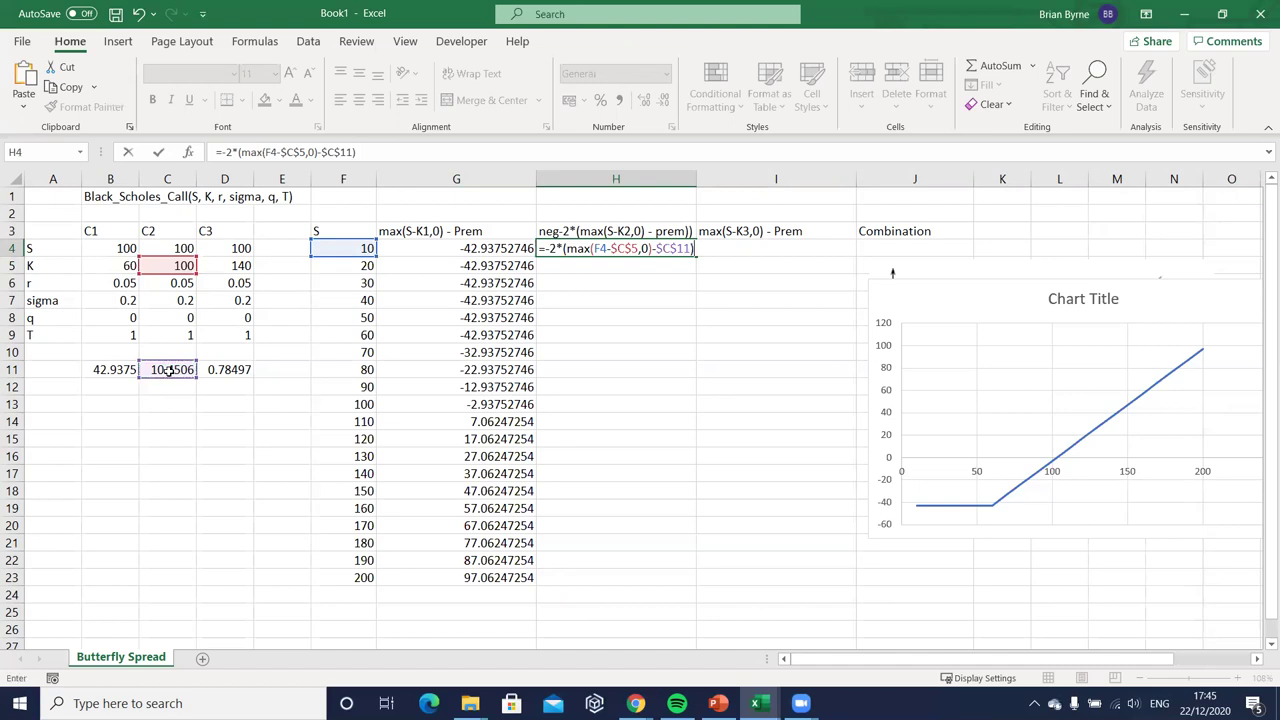
key(Return)
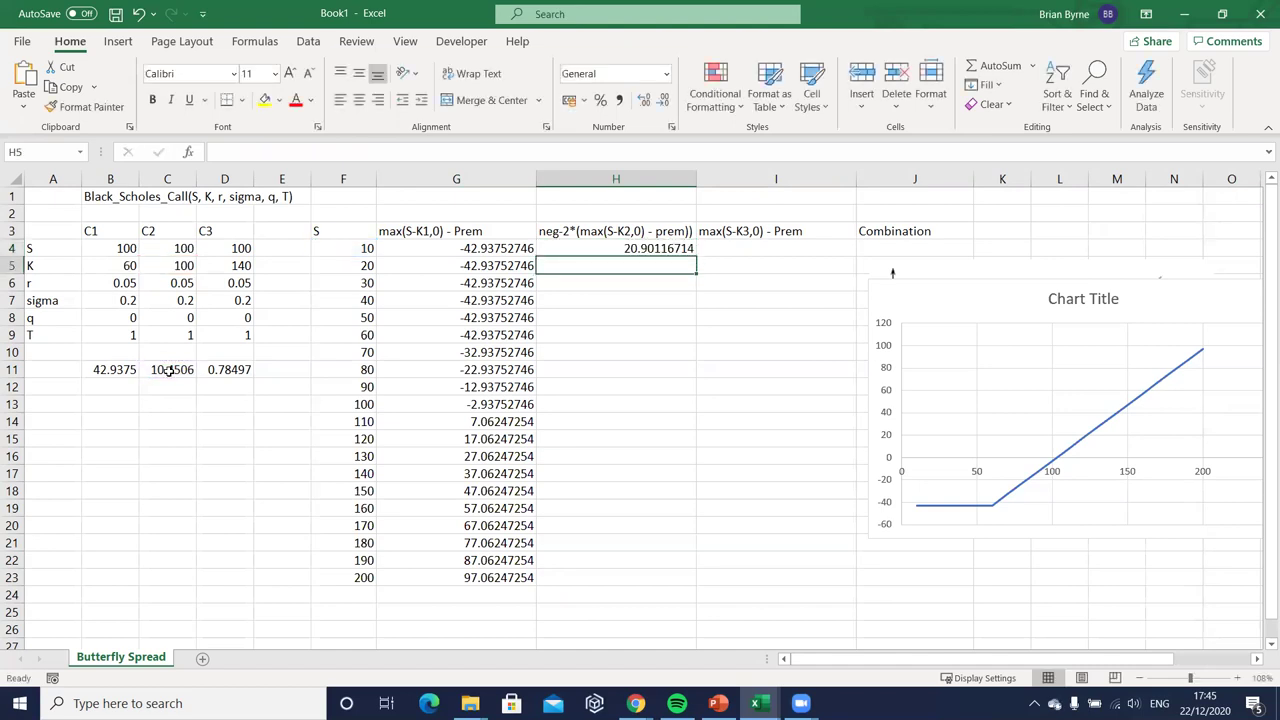
click(665, 248)
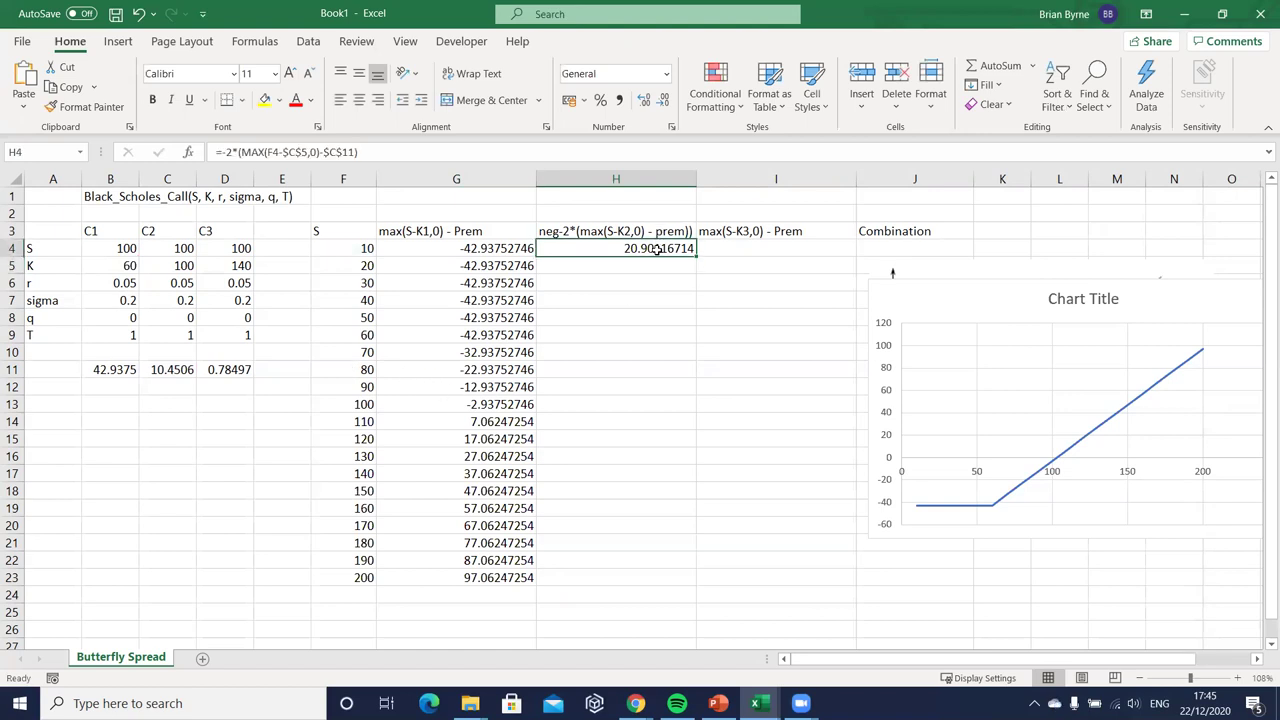
drag(697, 256, 697, 540)
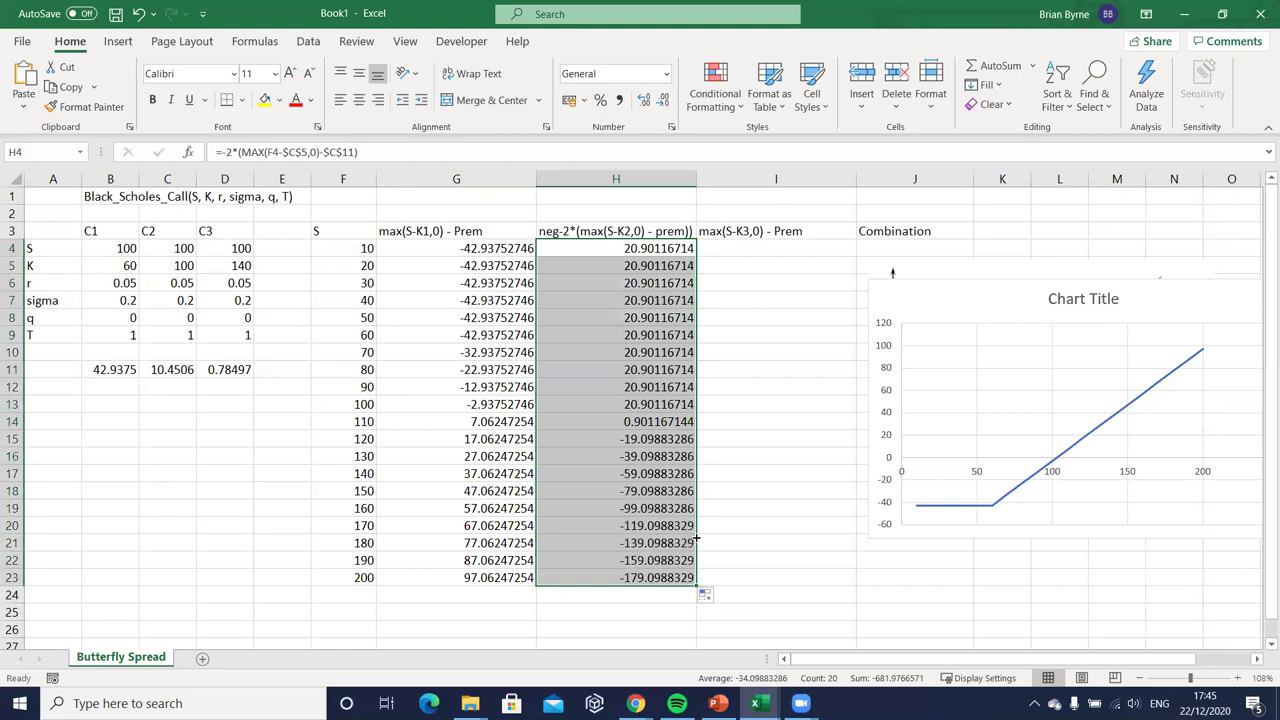
Step: Rename the chart's existing data series as Long C1 in its data source settings
right_click(995, 418)
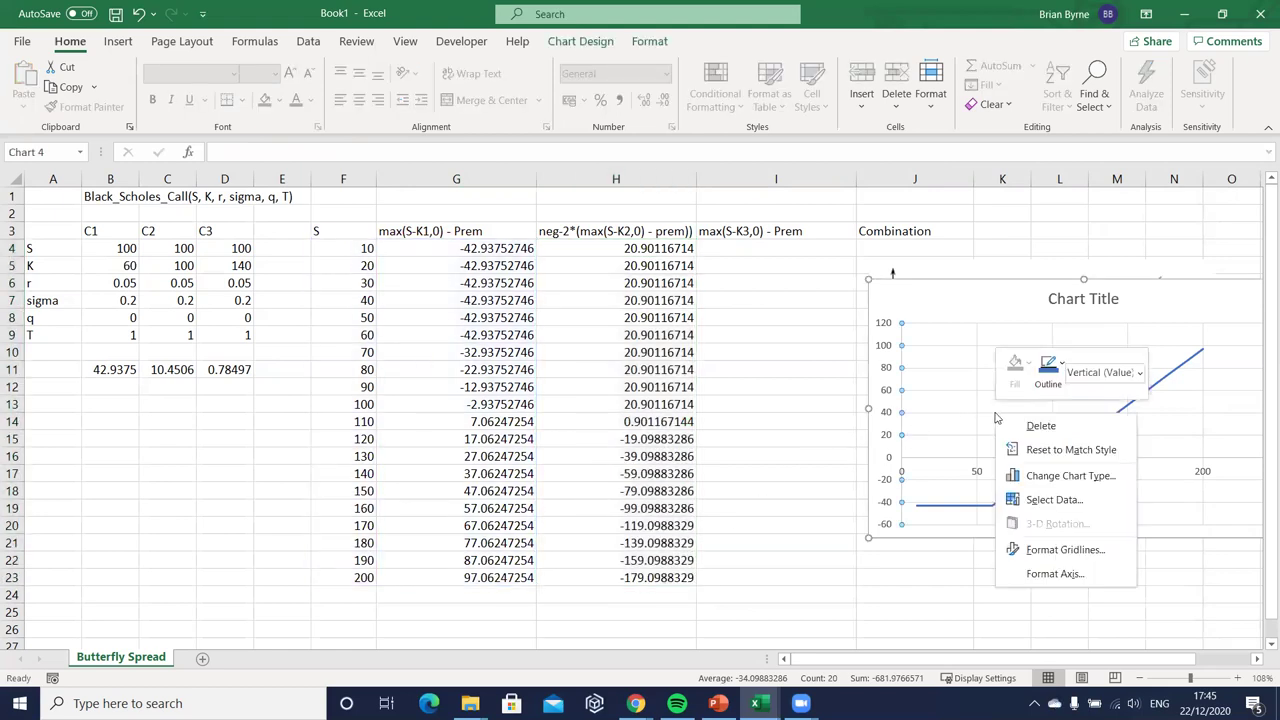
click(1040, 499)
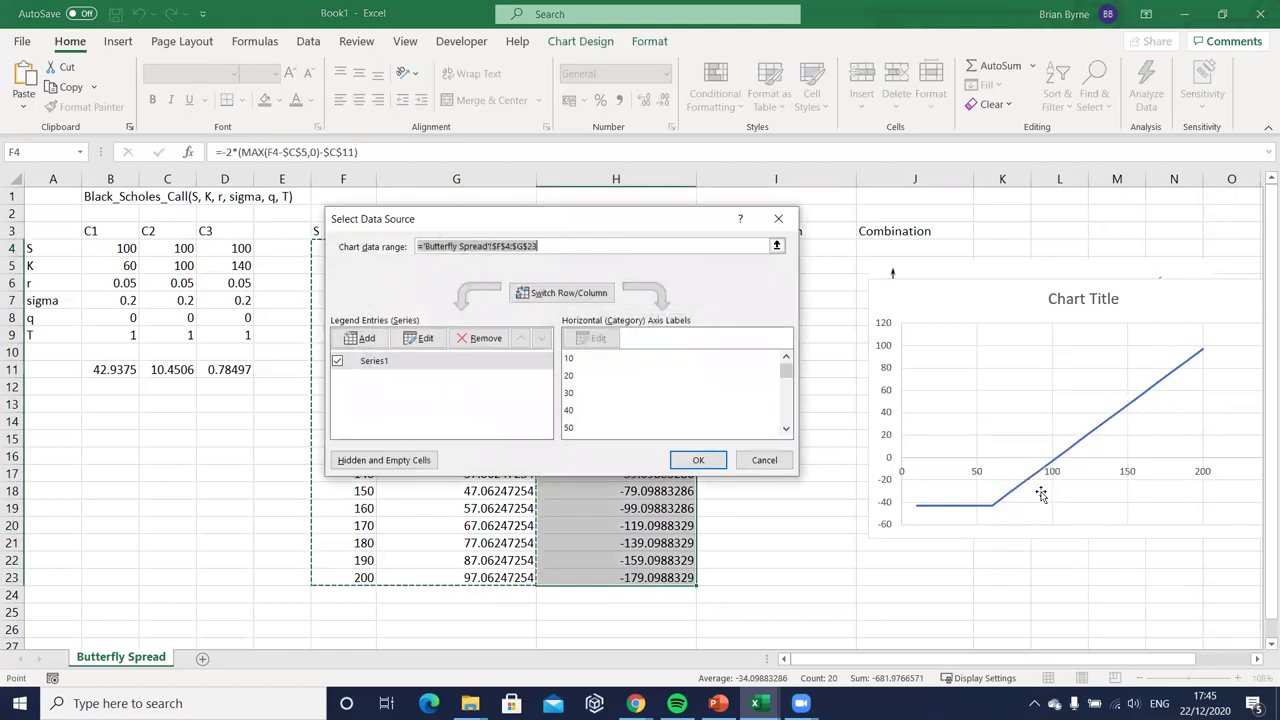
drag(617, 221, 937, 193)
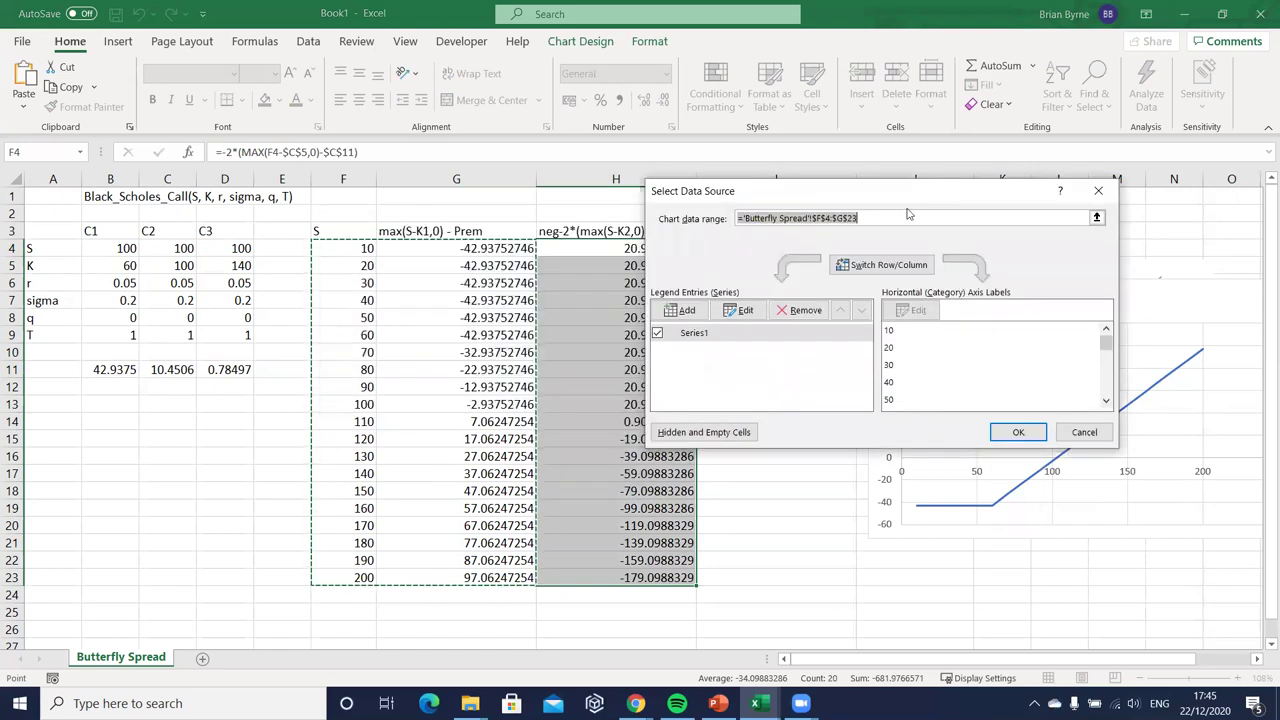
click(695, 332)
click(745, 311)
text(Long C1)
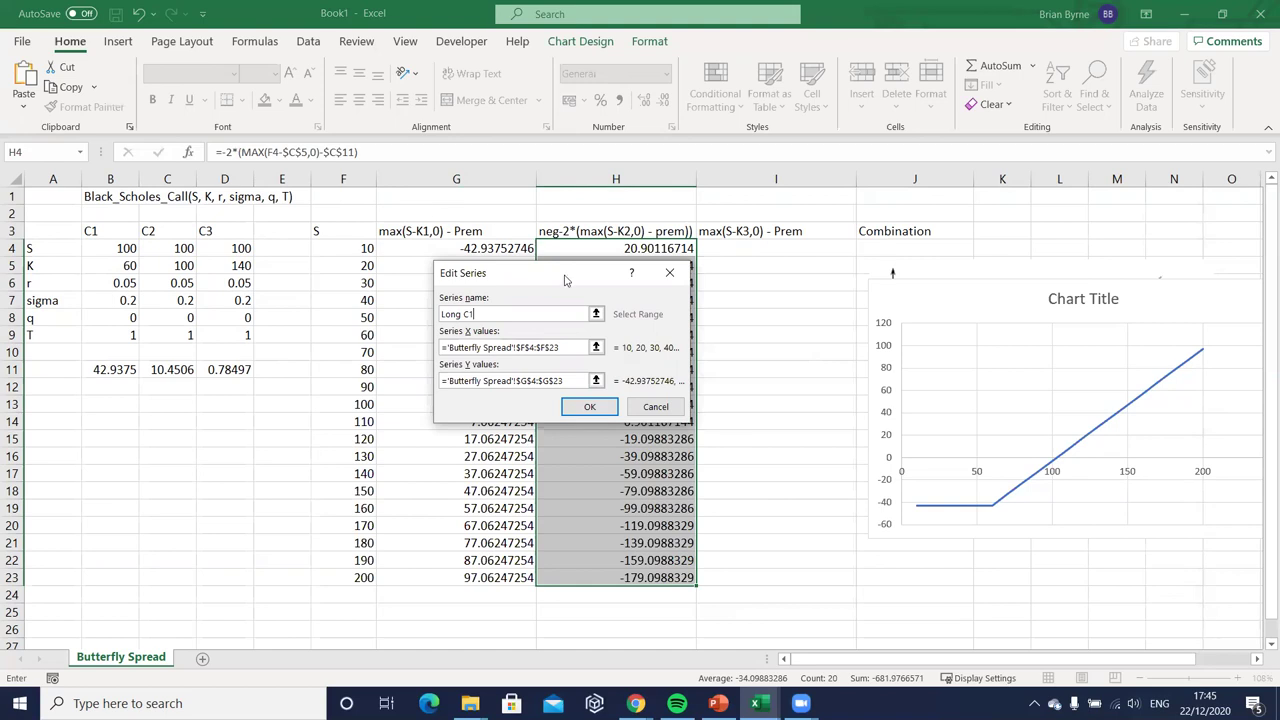
click(593, 407)
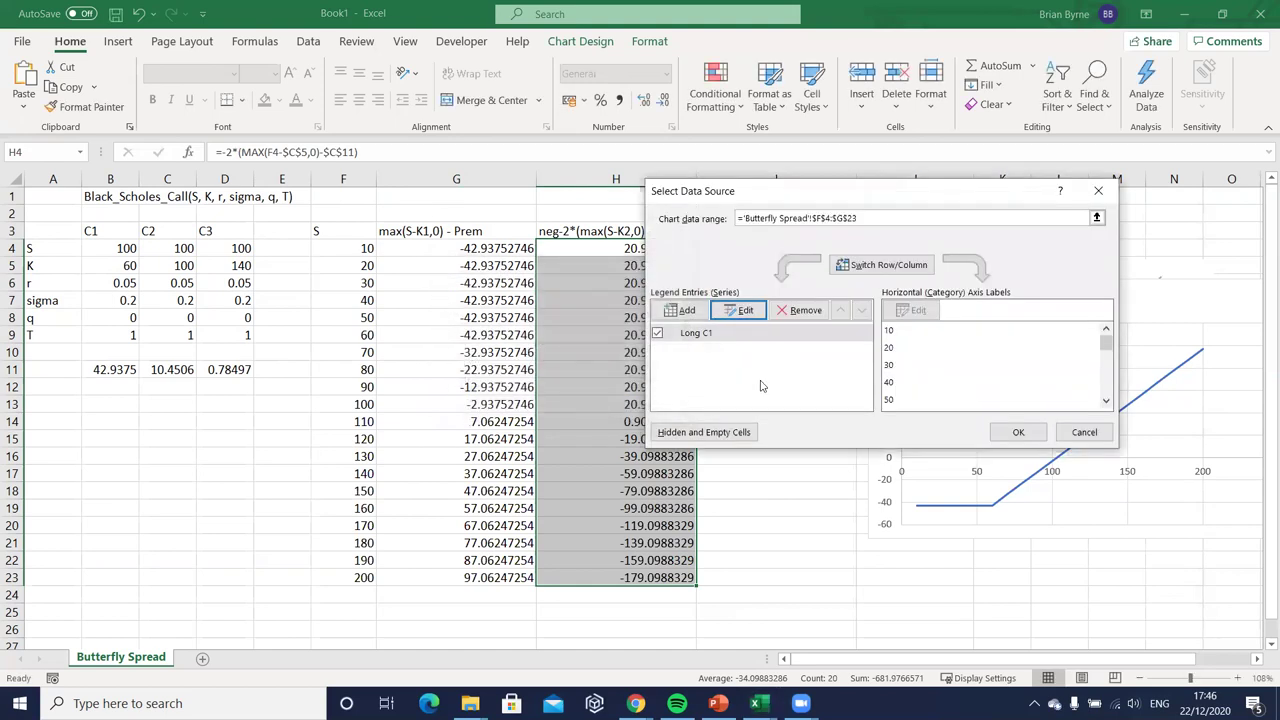
Step: Add a second chart series named 2 Short C2 with F4:F23 as its X values
click(682, 311)
click(459, 313)
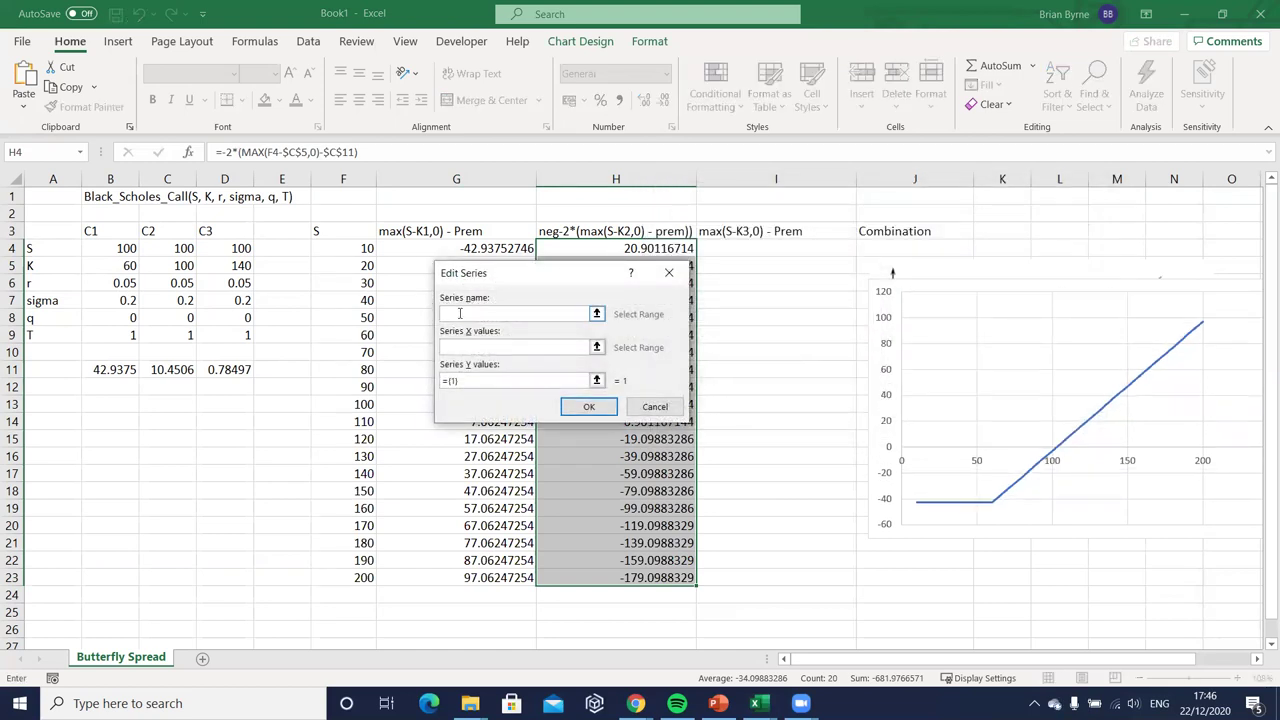
text(Short C2)
click(465, 345)
drag(347, 248, 362, 578)
Step: Set the 2 Short C2 series' Y values to H4:H23 and apply the chart's data source changes
click(497, 384)
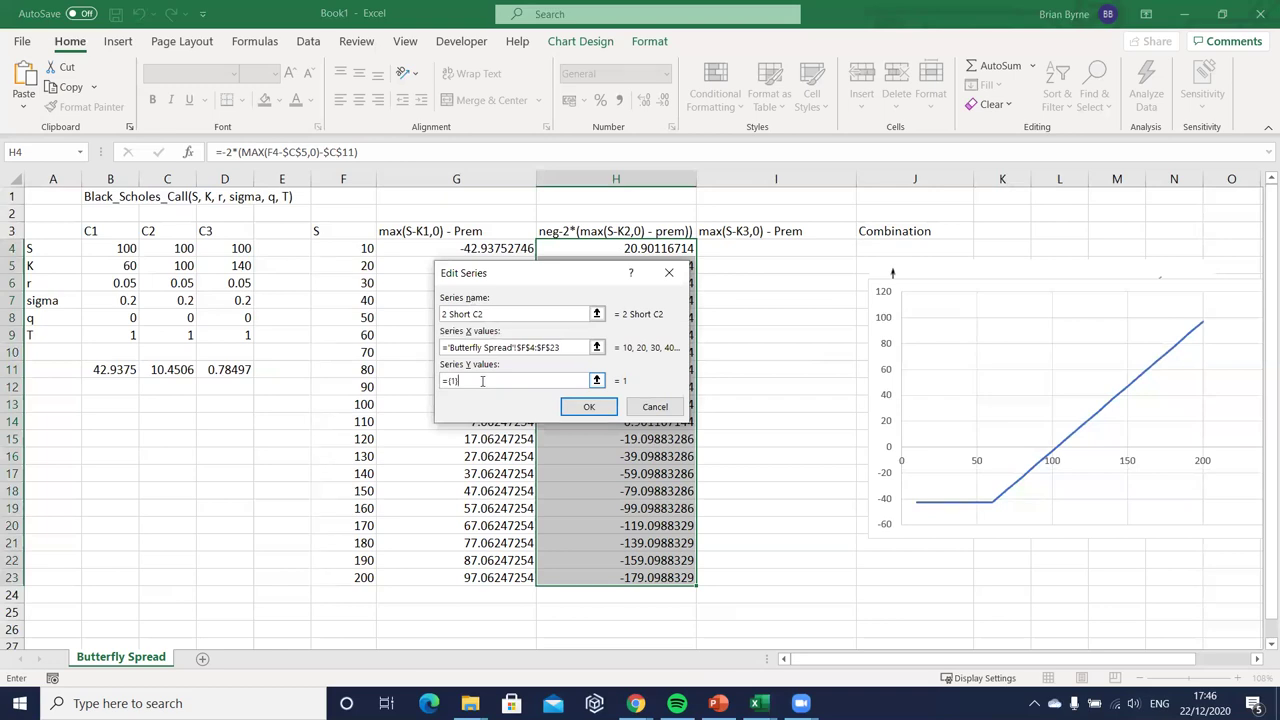
key(BackSpace)
key(BackSpace)
key(BackSpace)
drag(588, 249, 607, 578)
click(605, 406)
click(1018, 433)
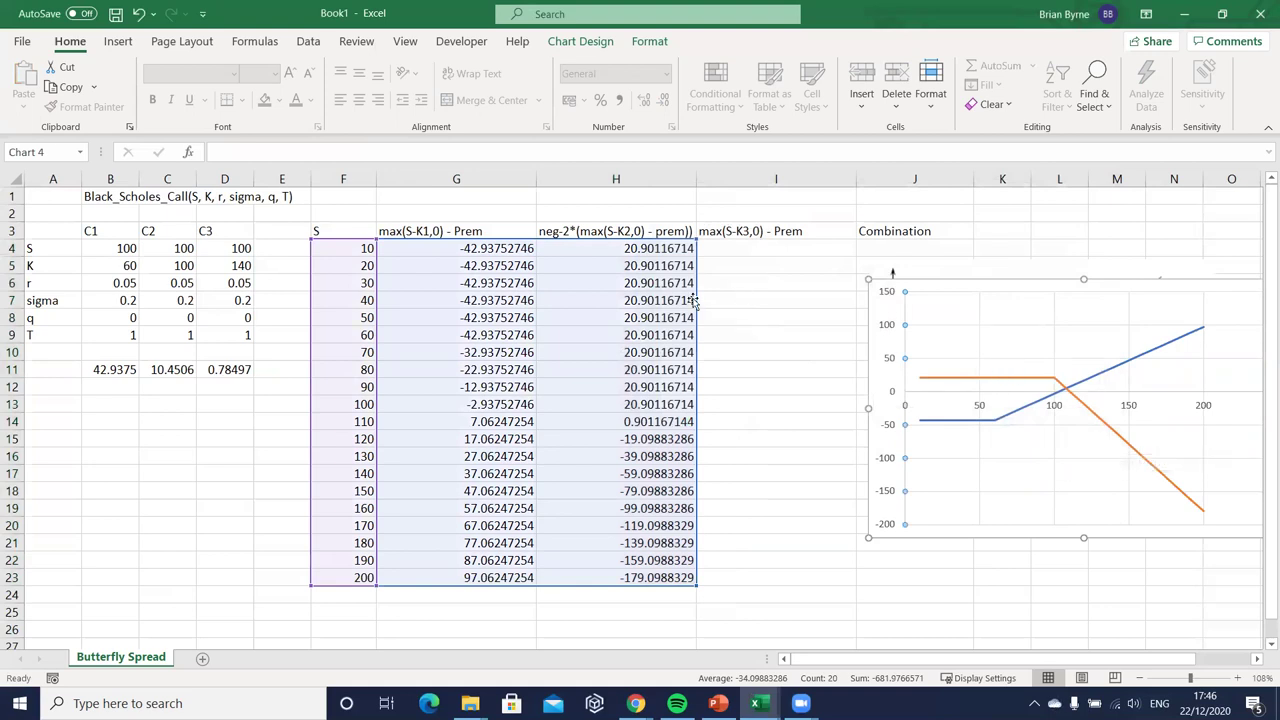
Step: Review the payoff formulas in G4 and H4, and compare the charted legs with the profit diagram by moving the chart off it and back
click(489, 246)
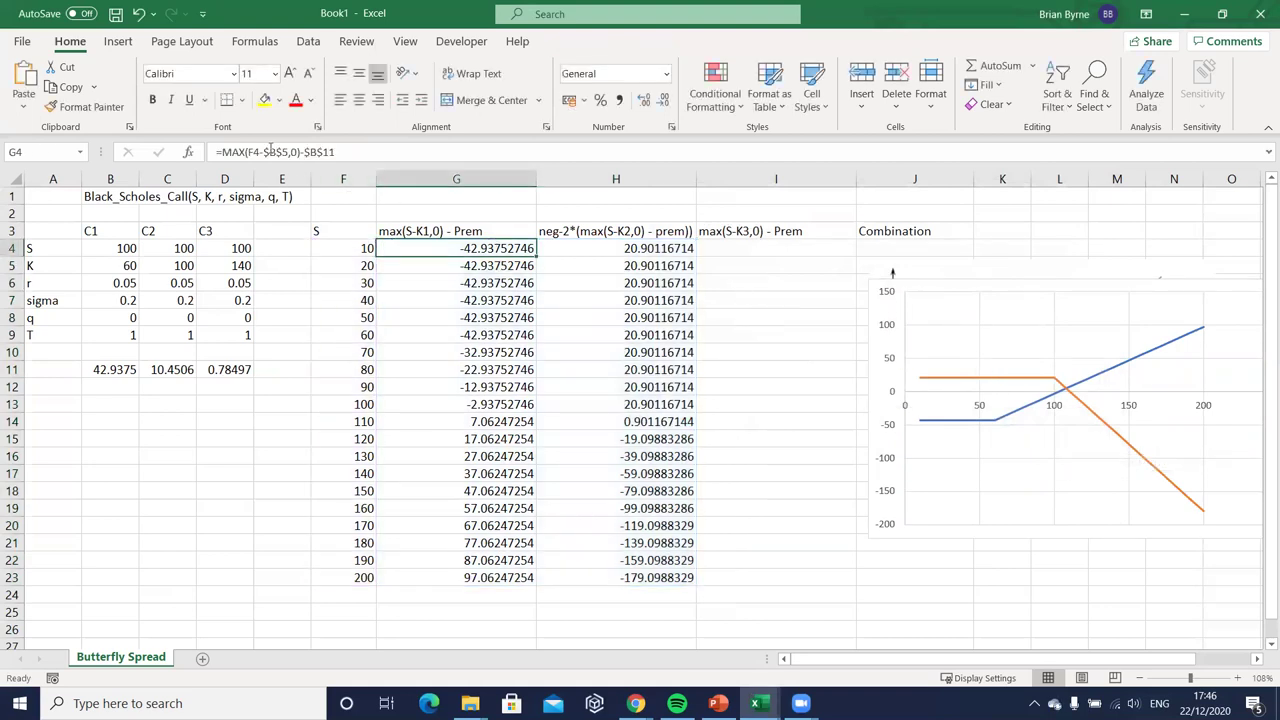
click(616, 251)
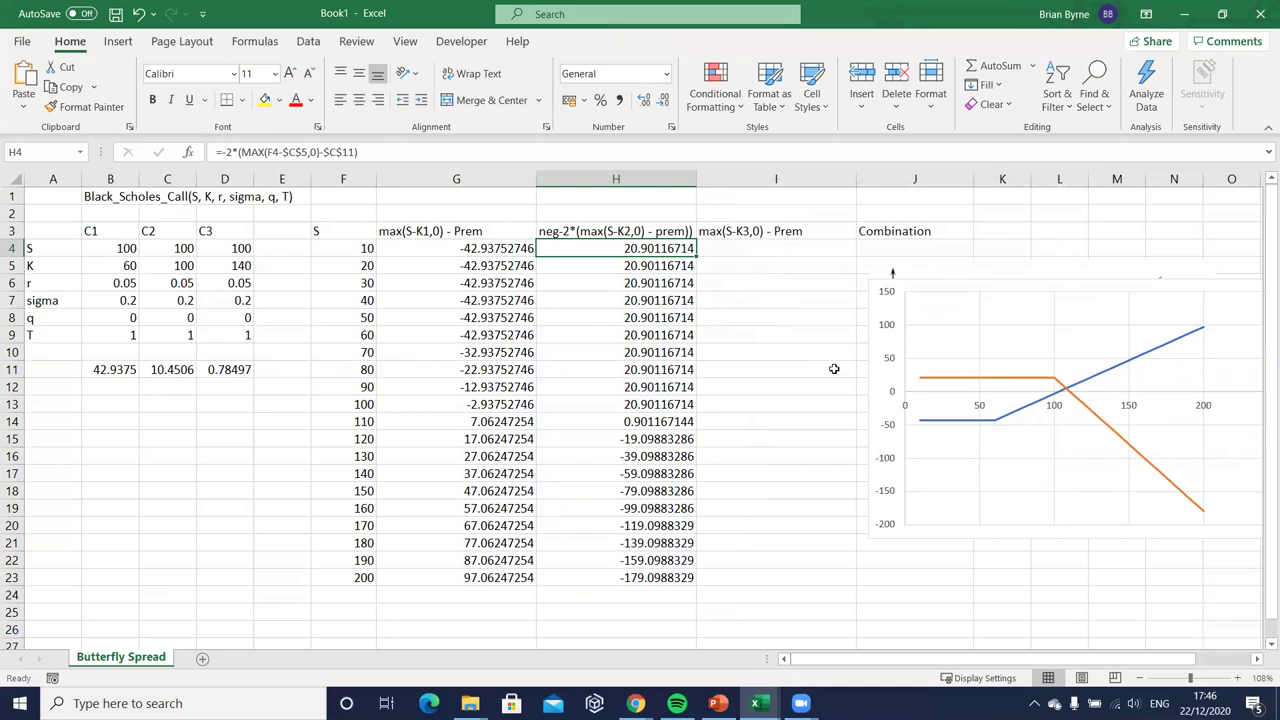
scroll(822, 371, right, 4)
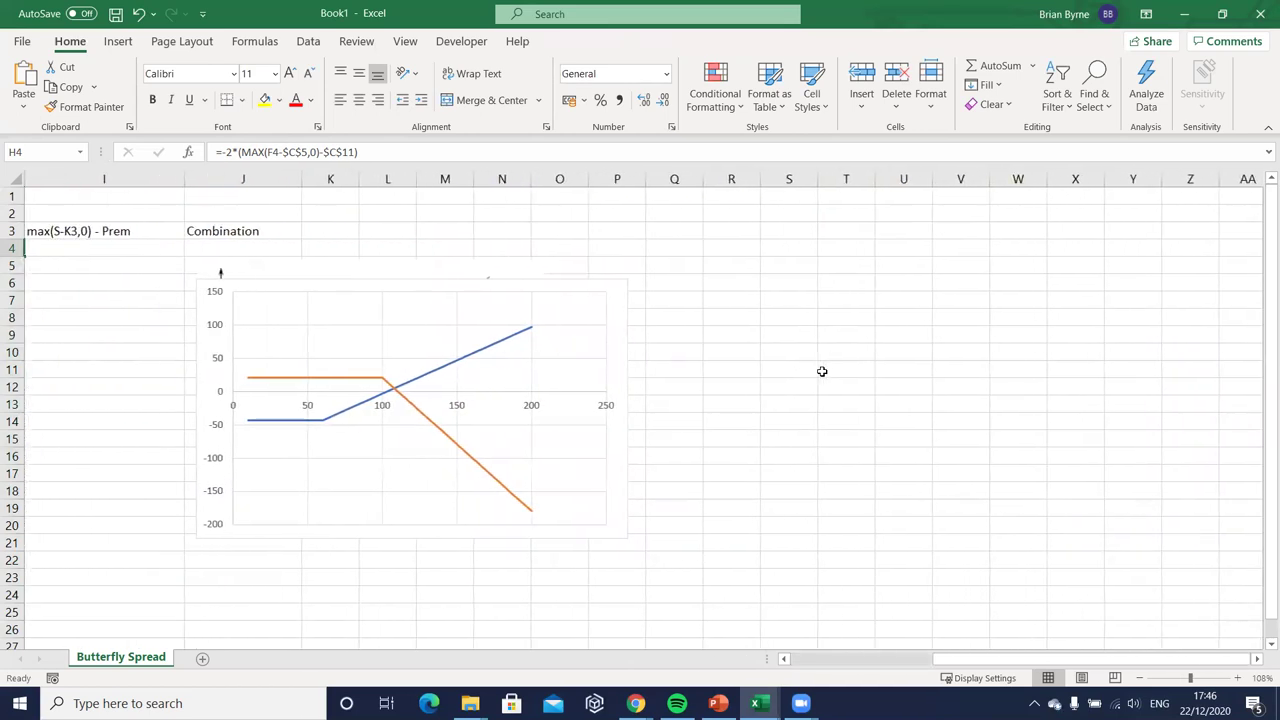
scroll(822, 371, left, 4)
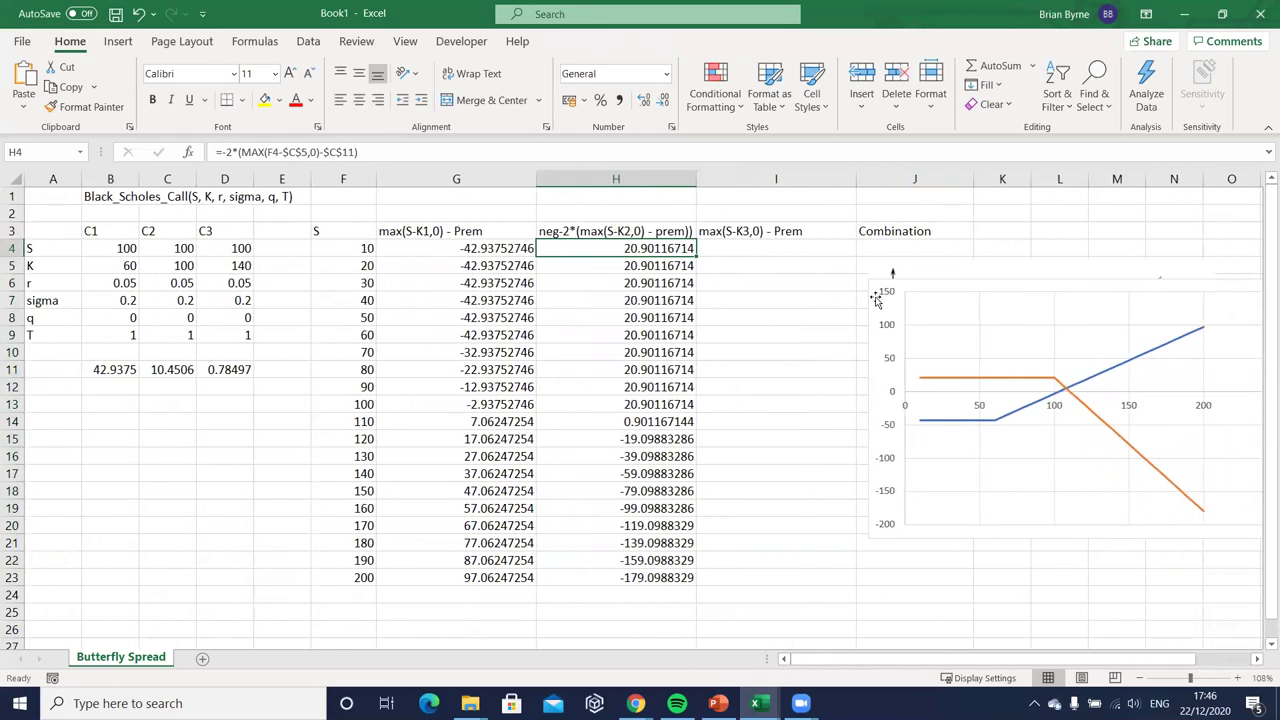
drag(1076, 345, 576, 331)
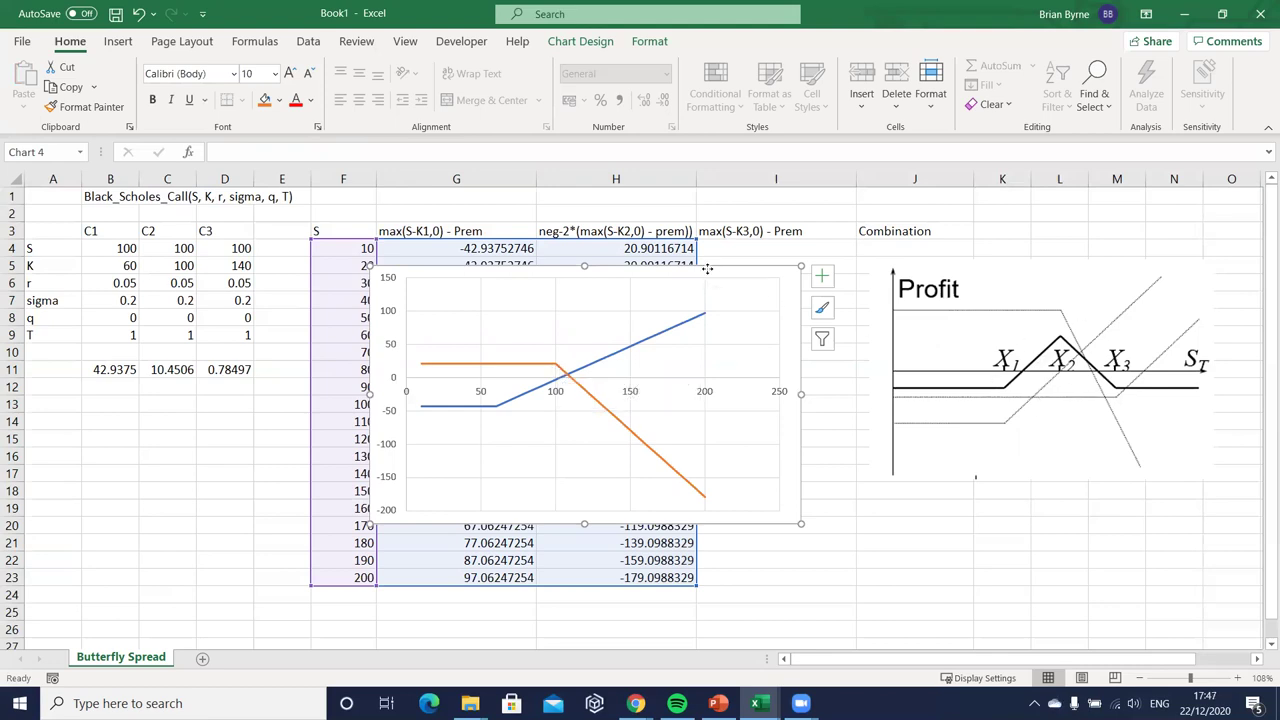
drag(707, 271, 1170, 240)
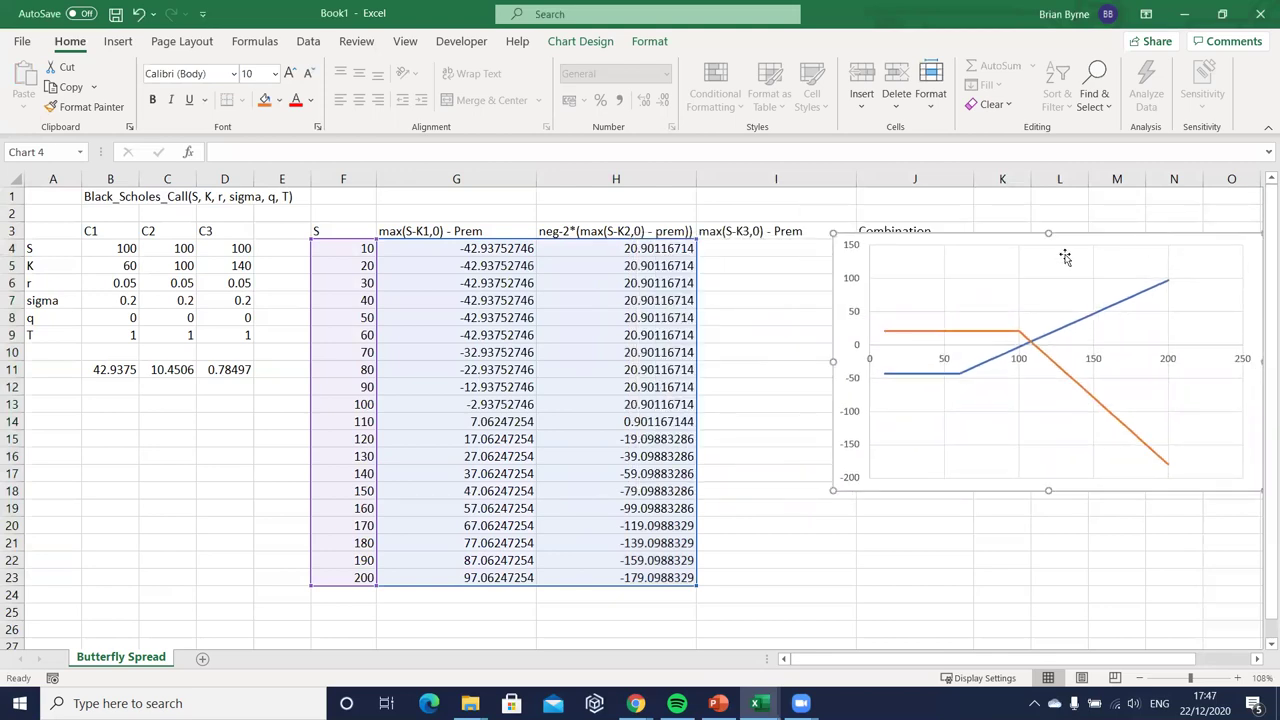
drag(866, 254, 933, 244)
click(745, 245)
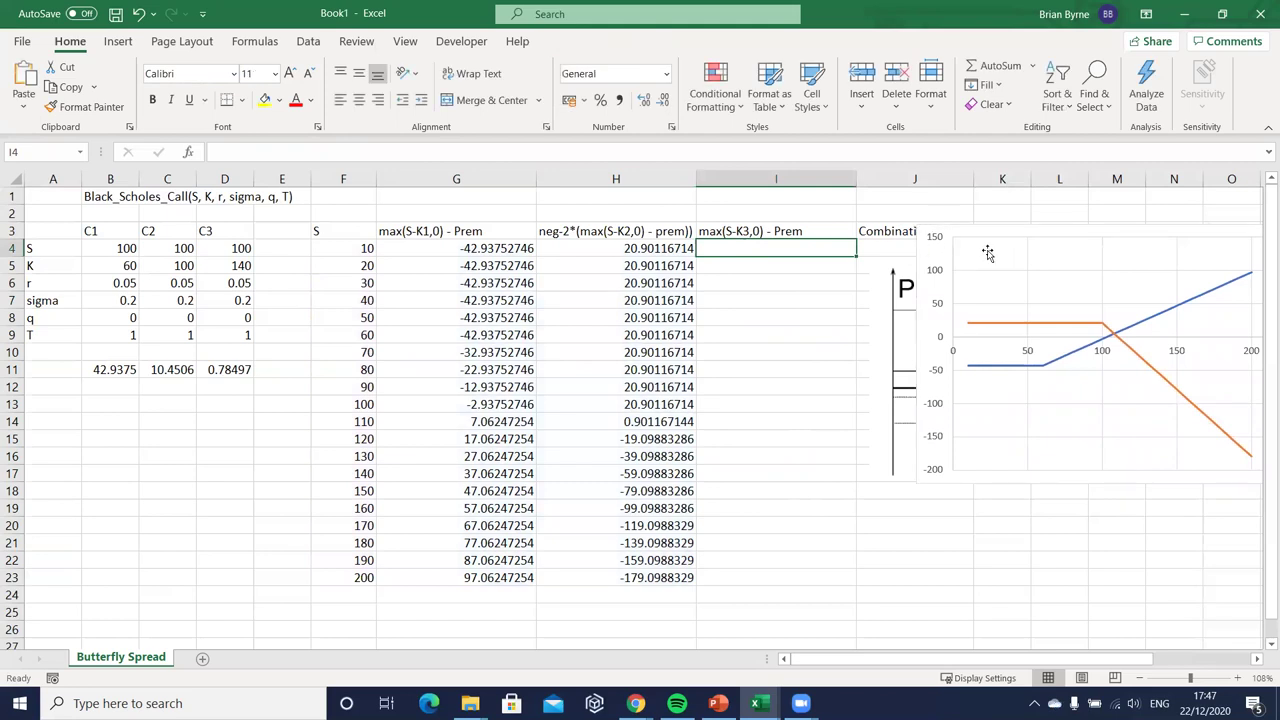
drag(980, 237, 428, 270)
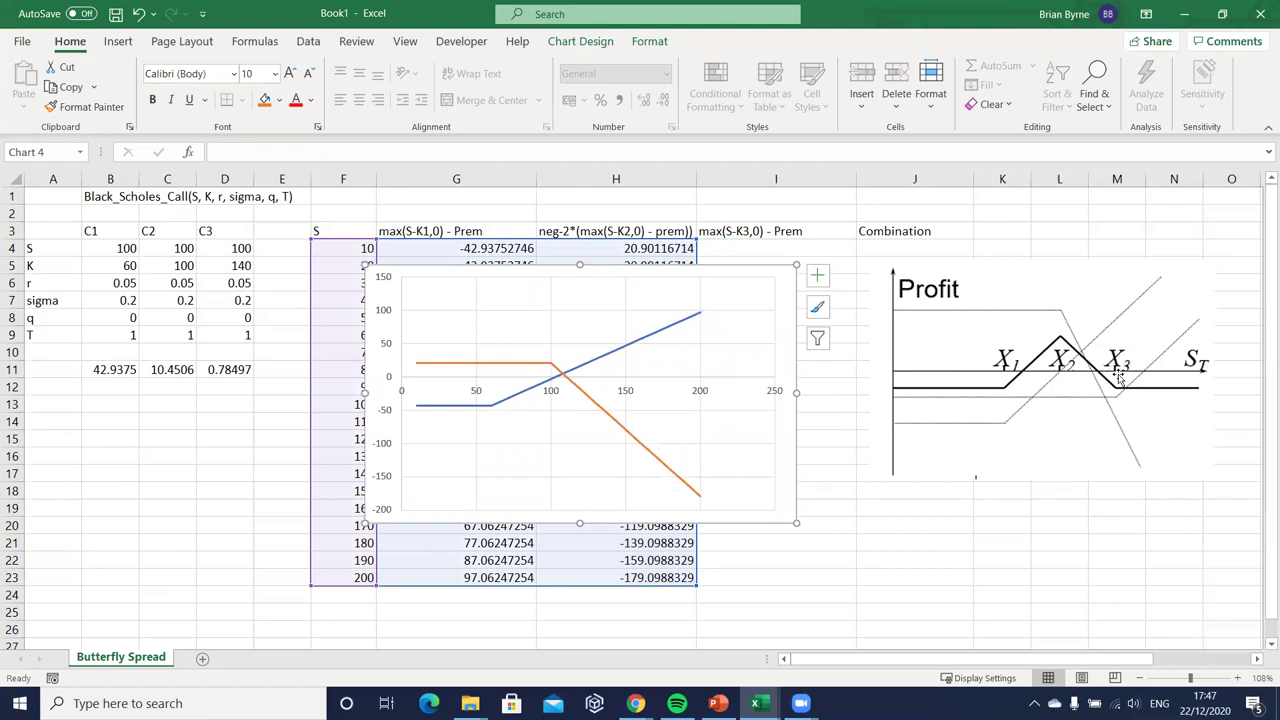
drag(726, 276, 1094, 262)
scroll(594, 289, left, 3)
Step: Enter =MAX(F4-$D$5,0)-$D$11 in I4 for the third call's payoff and fill it down to I23
click(726, 249)
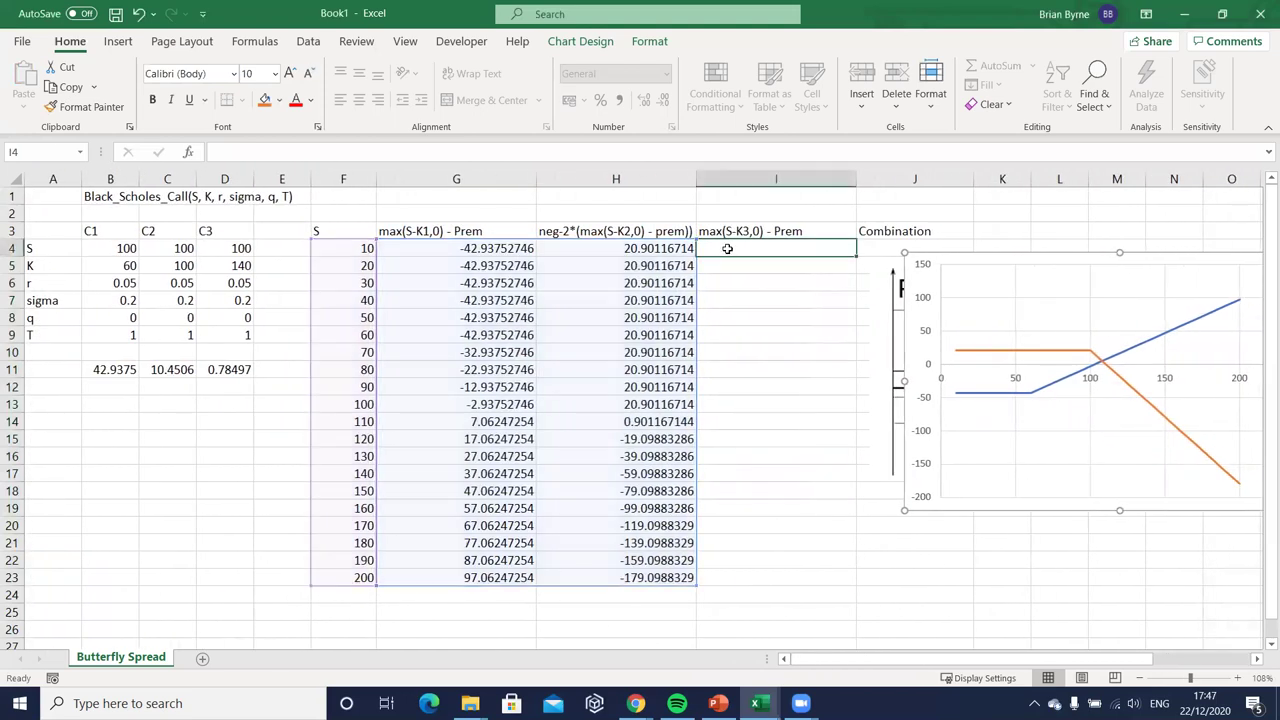
text(=m)
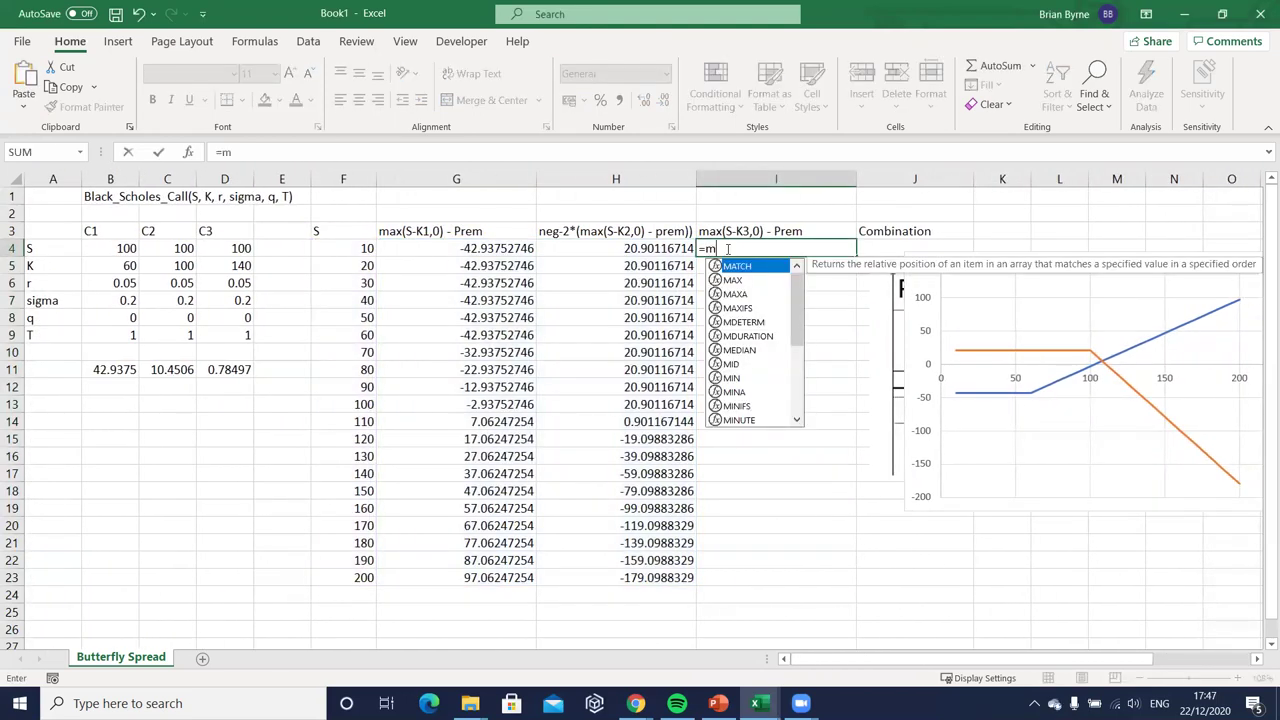
text(ax()
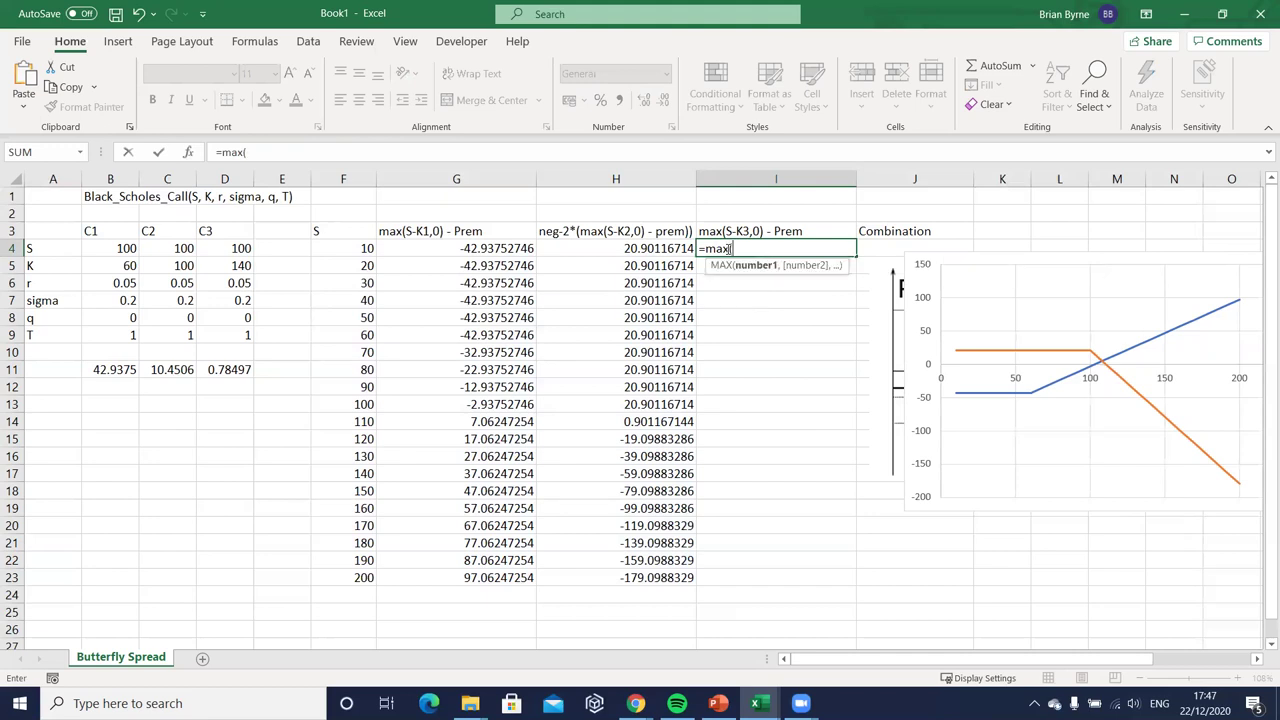
click(351, 247)
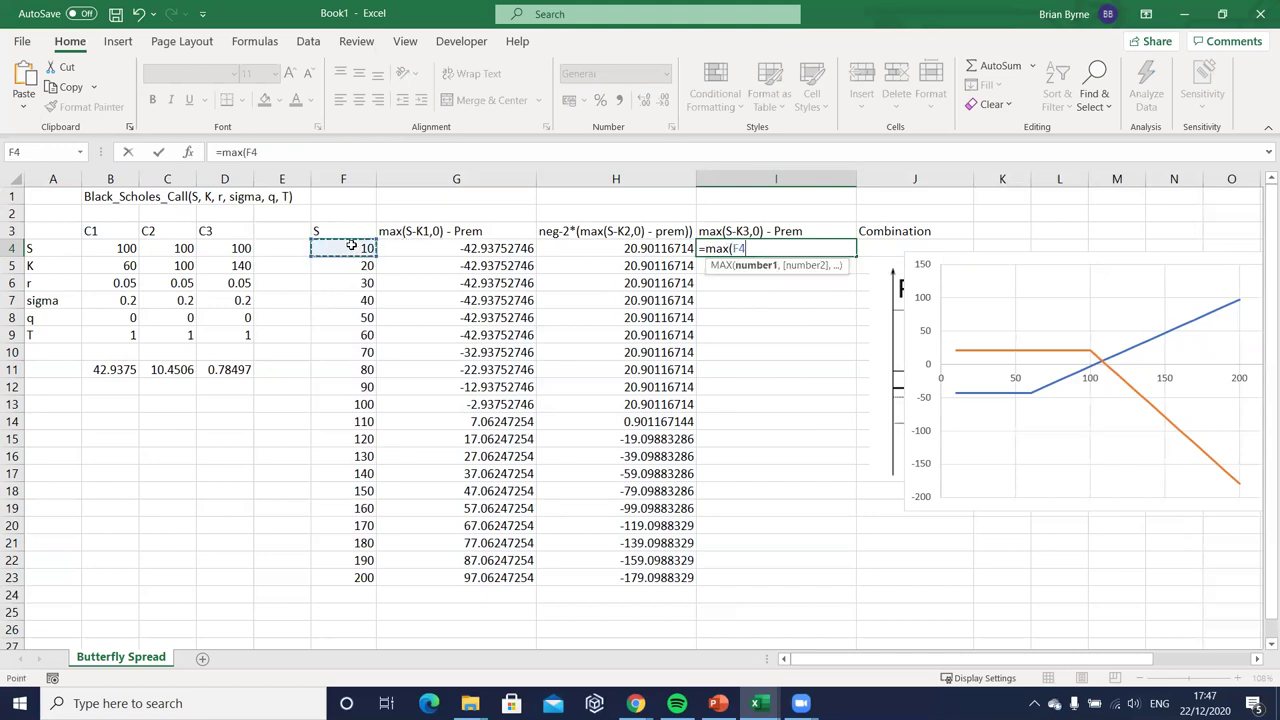
text(-)
click(217, 262)
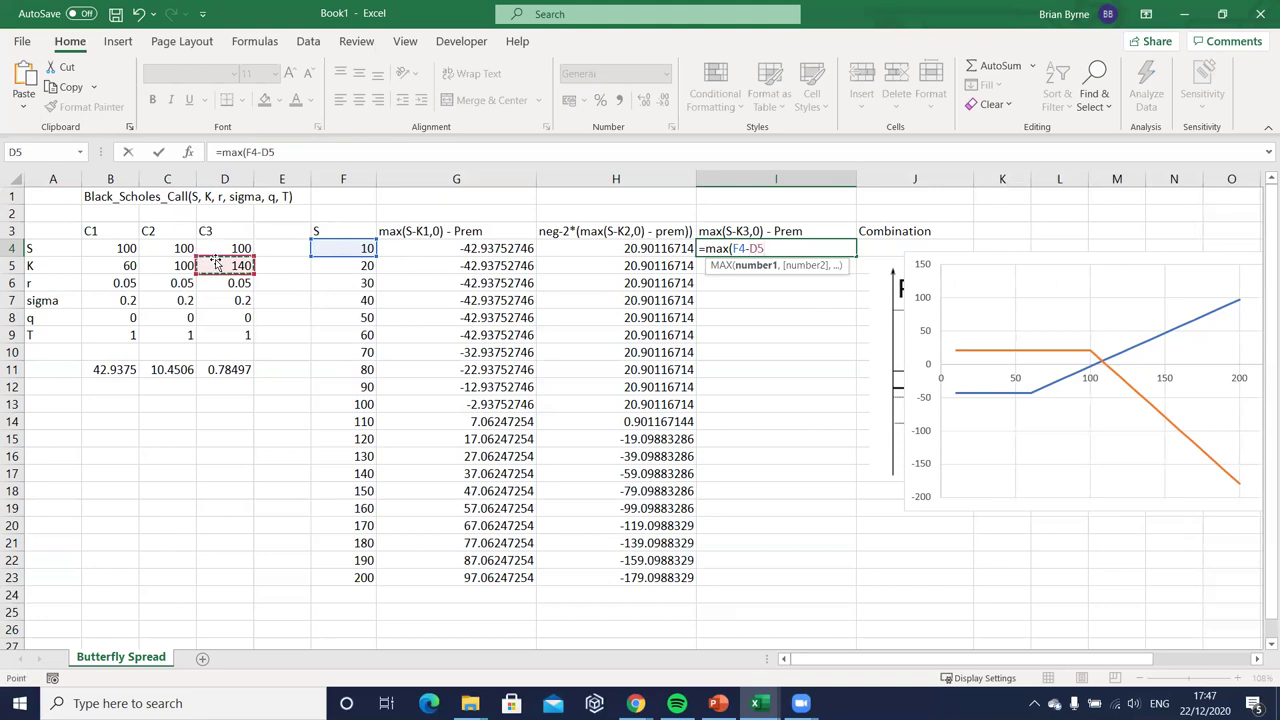
key(F4)
text(,)
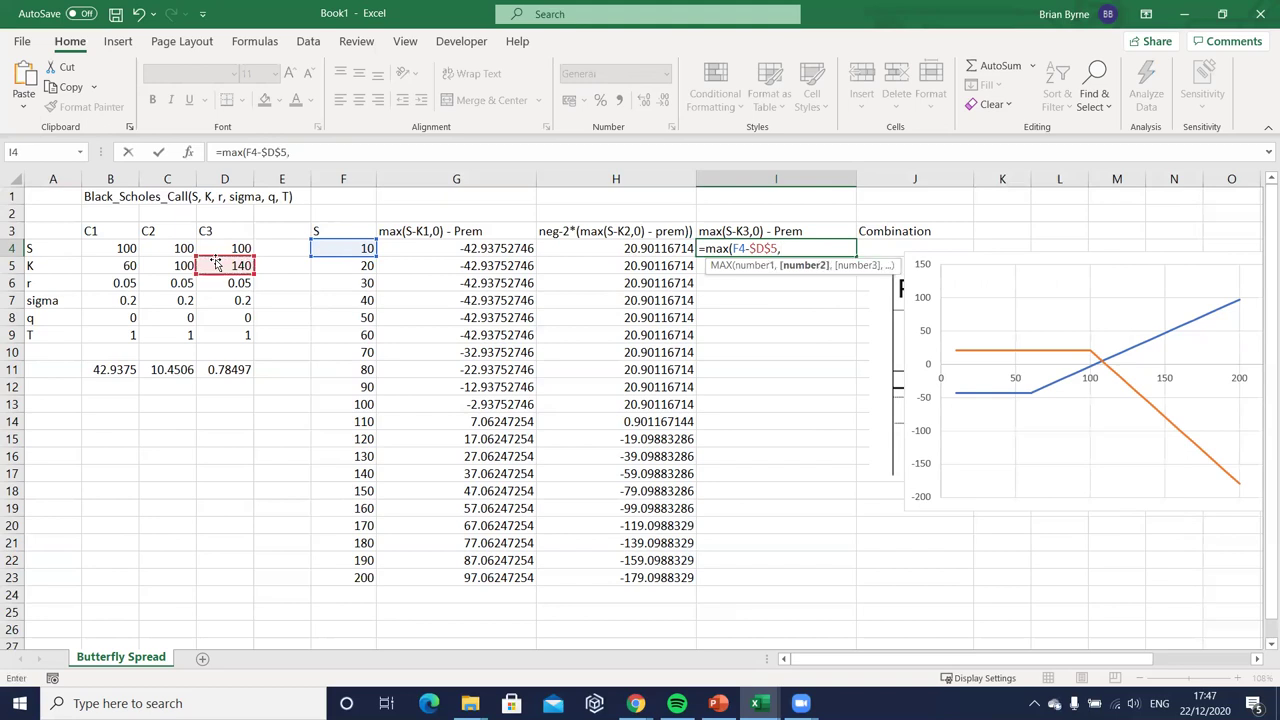
text(0))
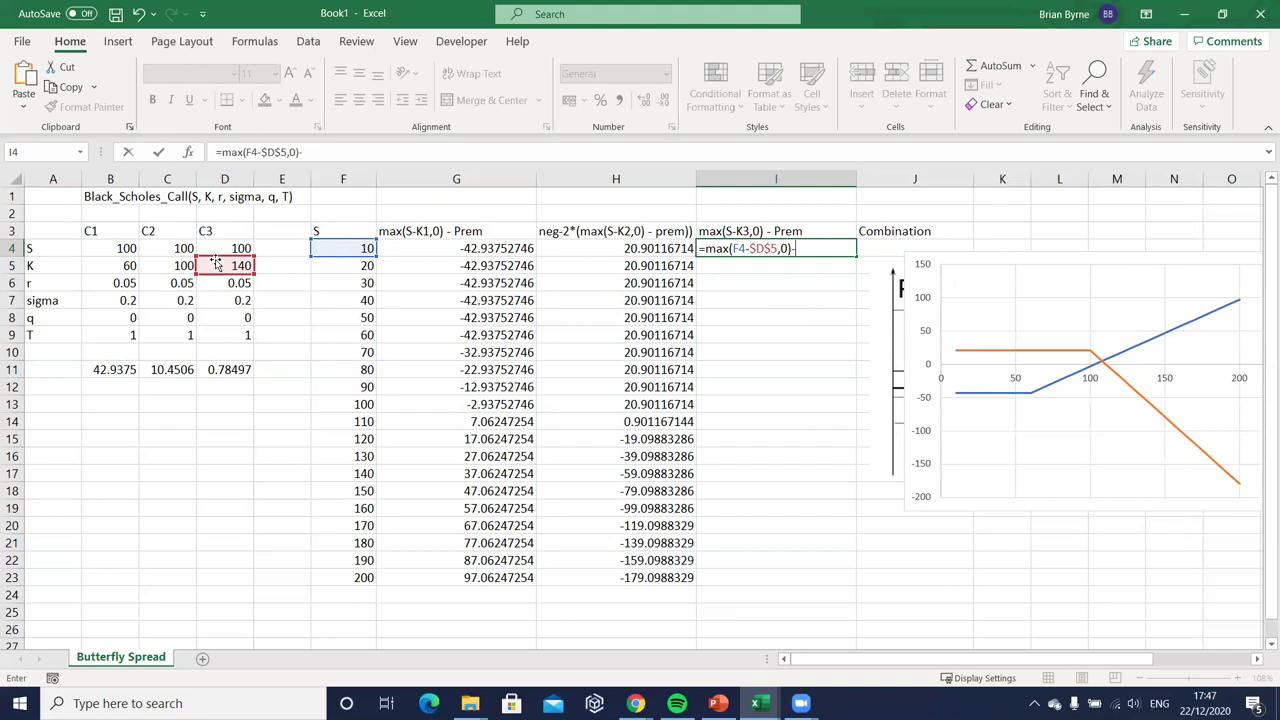
text(-)
click(222, 368)
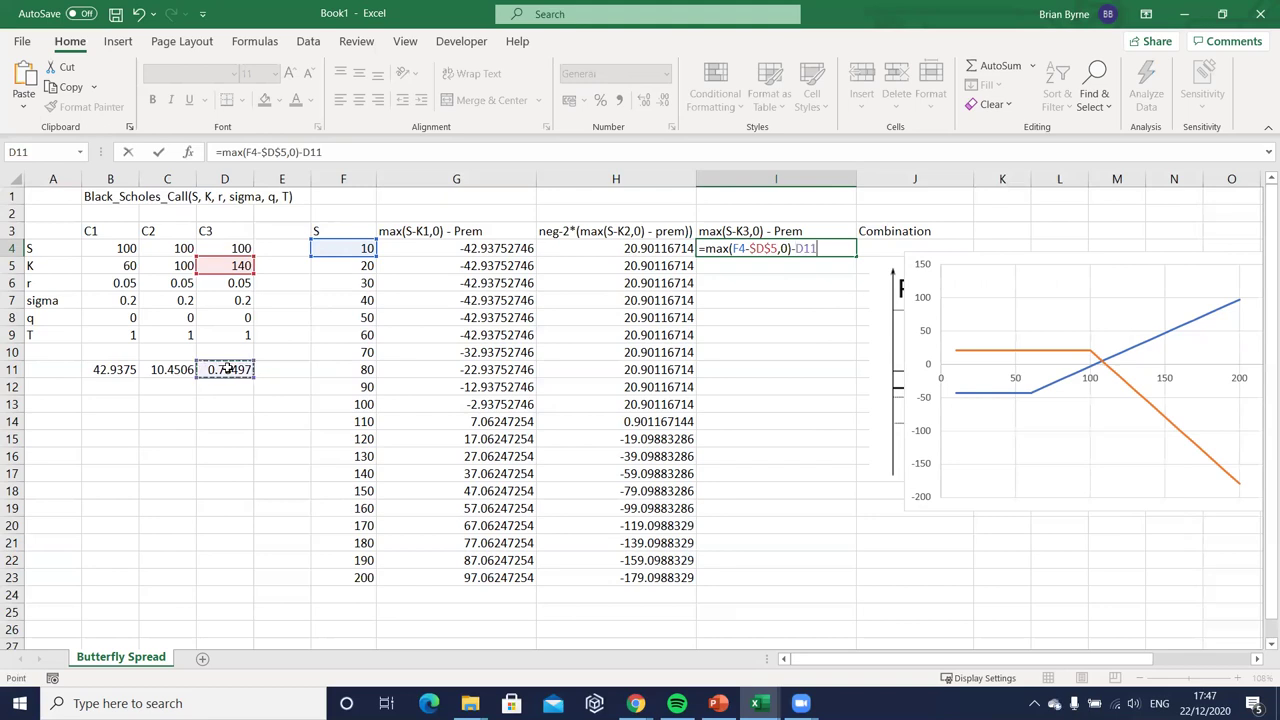
key(F4)
key(Return)
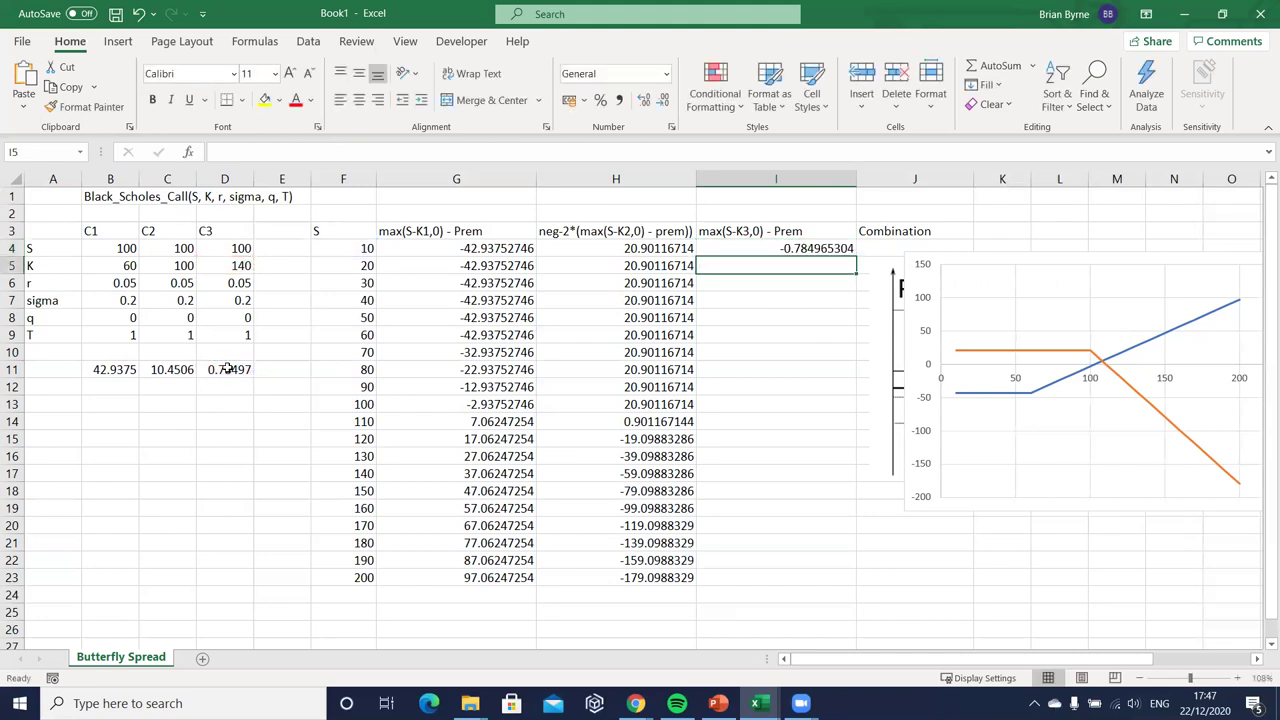
click(806, 250)
drag(856, 257, 866, 586)
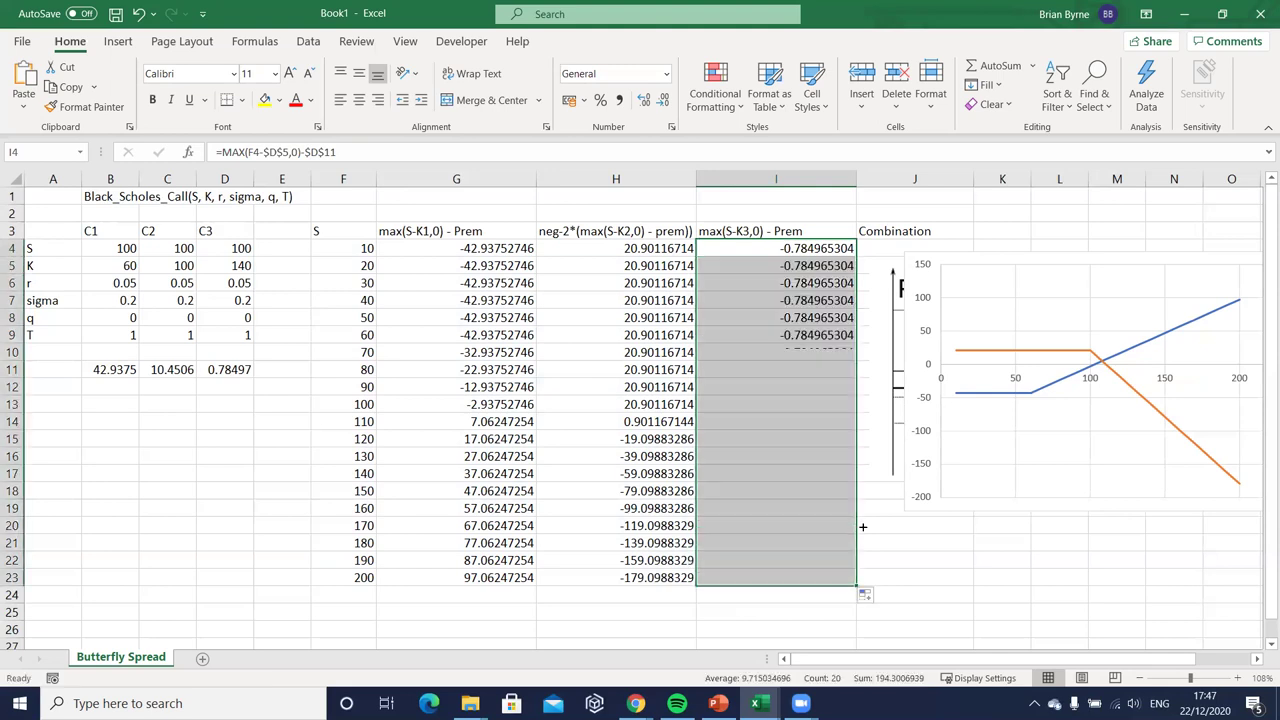
Step: Add a third chart series named Long C3 with F4:F23 as its X values
right_click(975, 438)
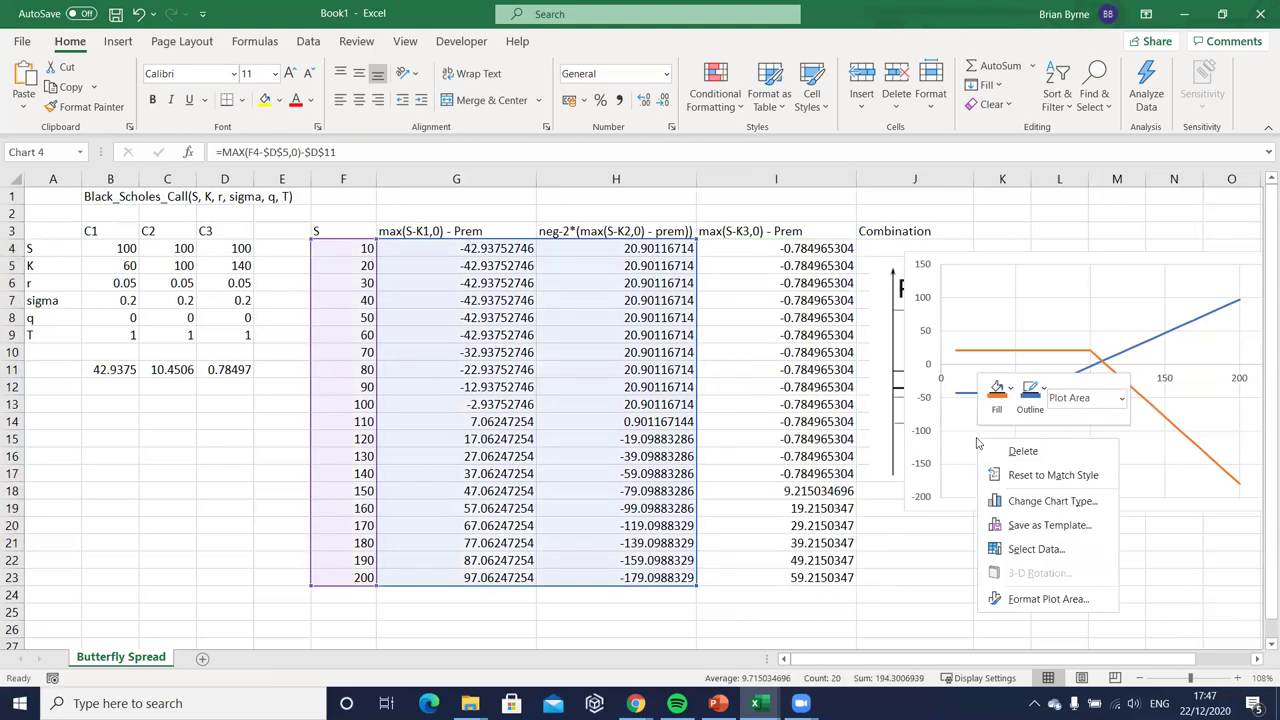
click(1032, 549)
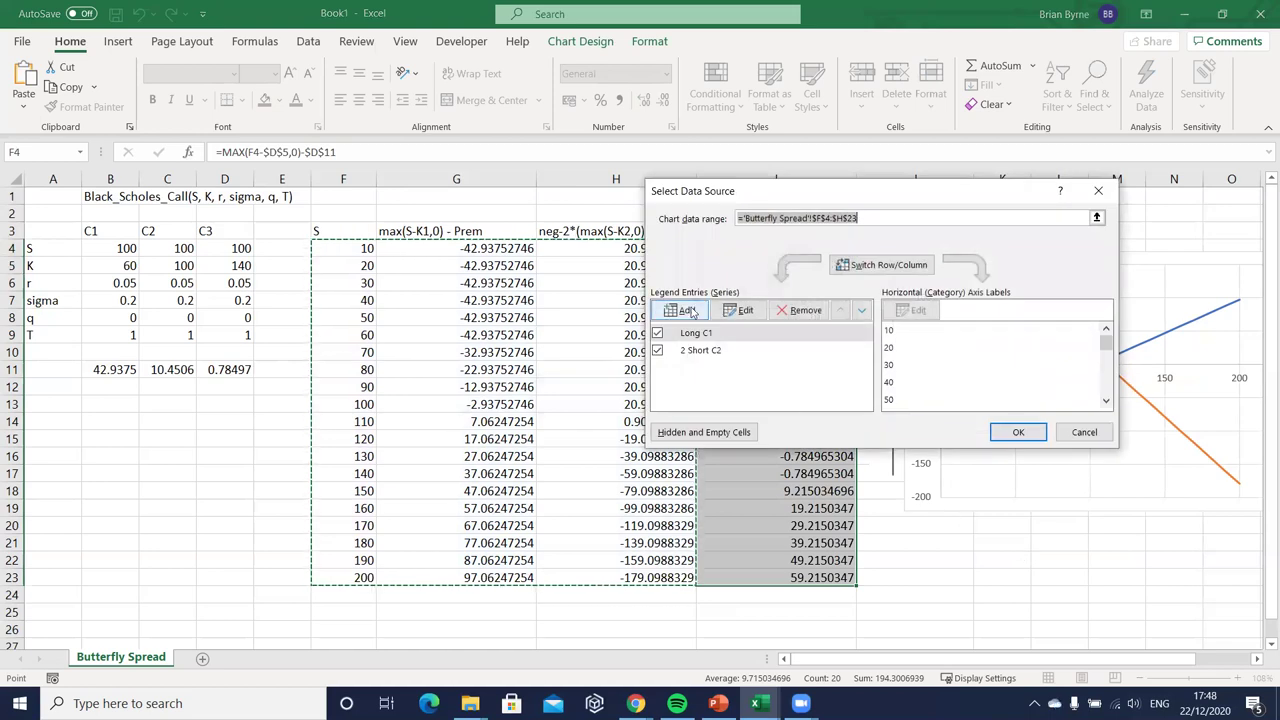
click(686, 310)
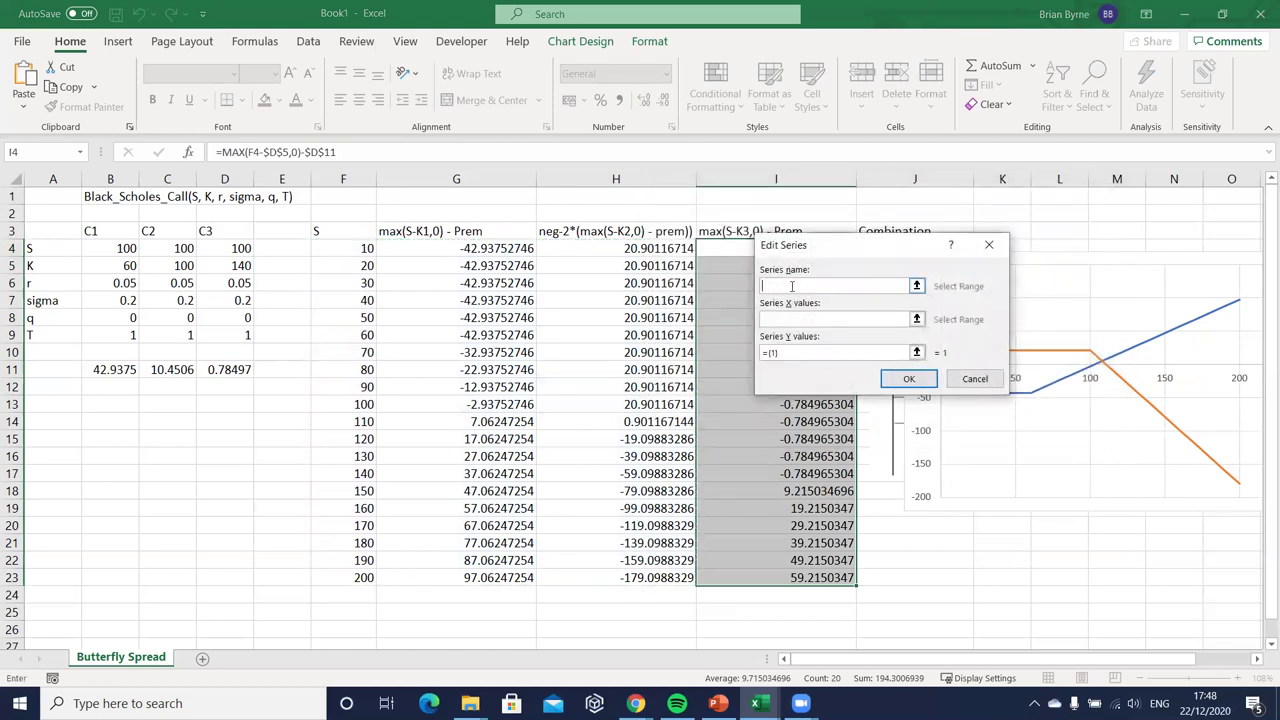
text(Long C3)
click(796, 318)
drag(352, 248, 368, 578)
Step: Set the Long C3 series' Y values to I4:I23 and apply the chart's data source changes
click(789, 356)
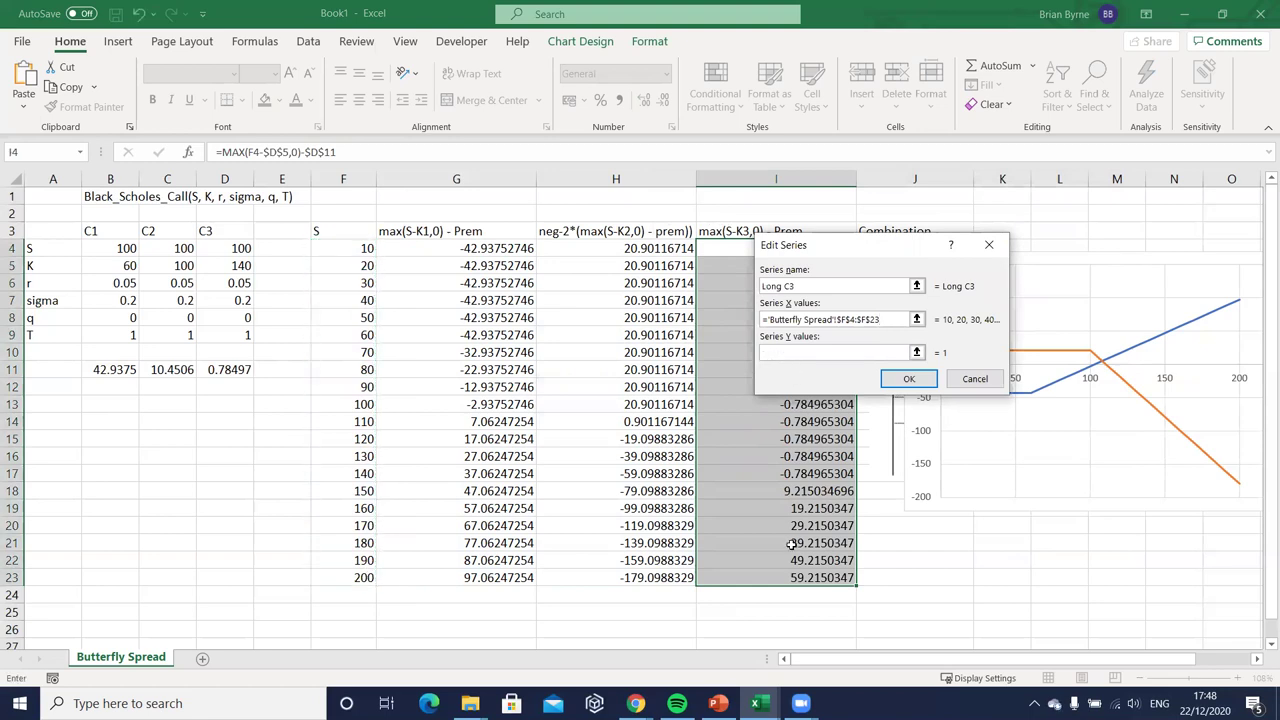
drag(790, 578, 702, 243)
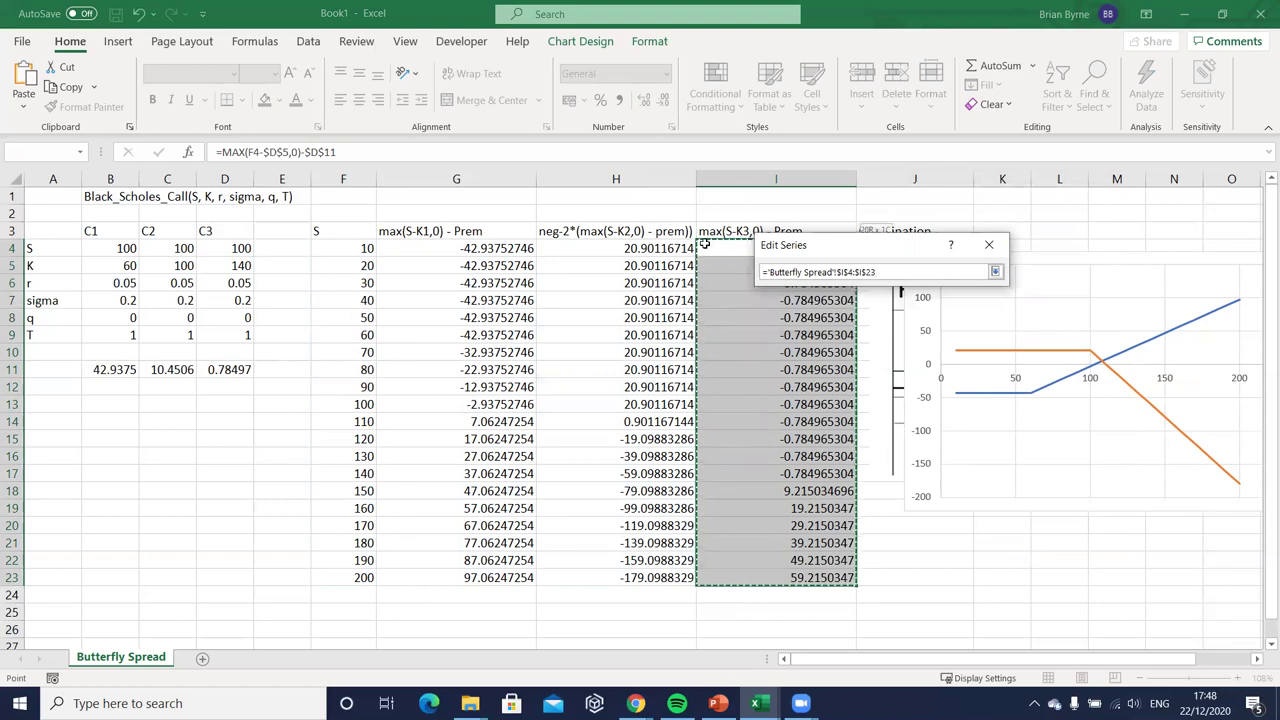
drag(704, 243, 704, 246)
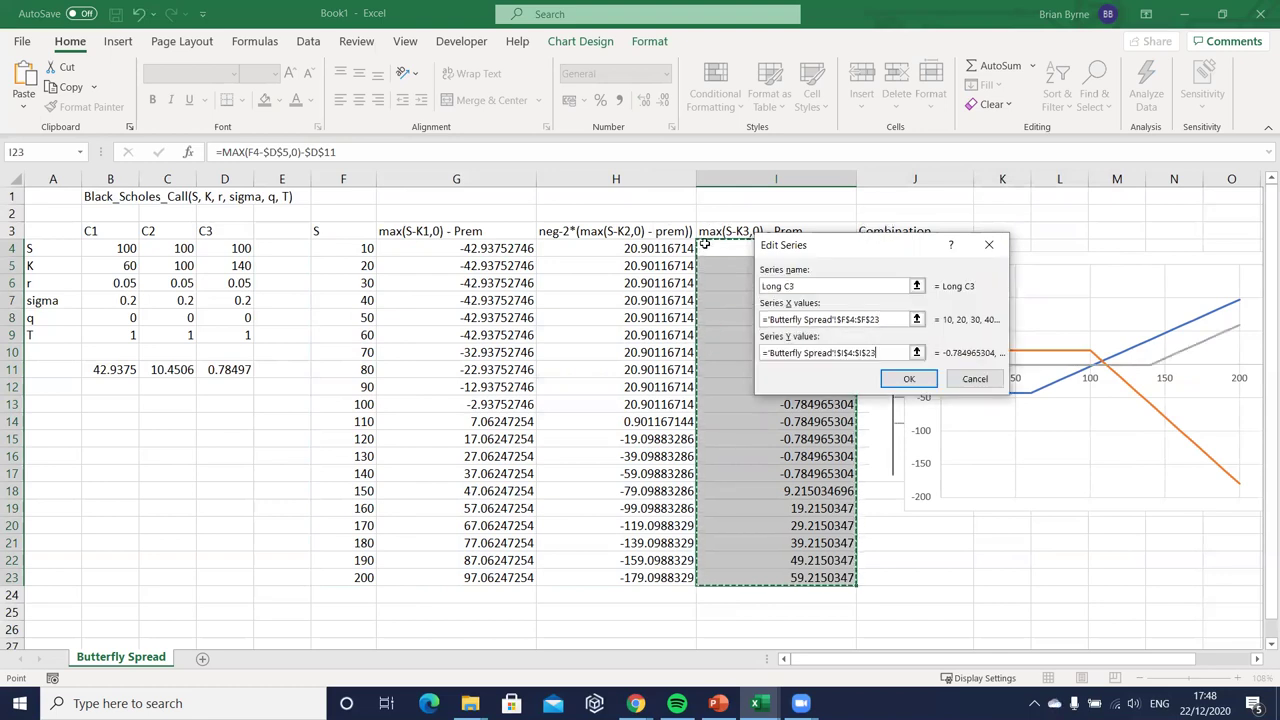
click(896, 378)
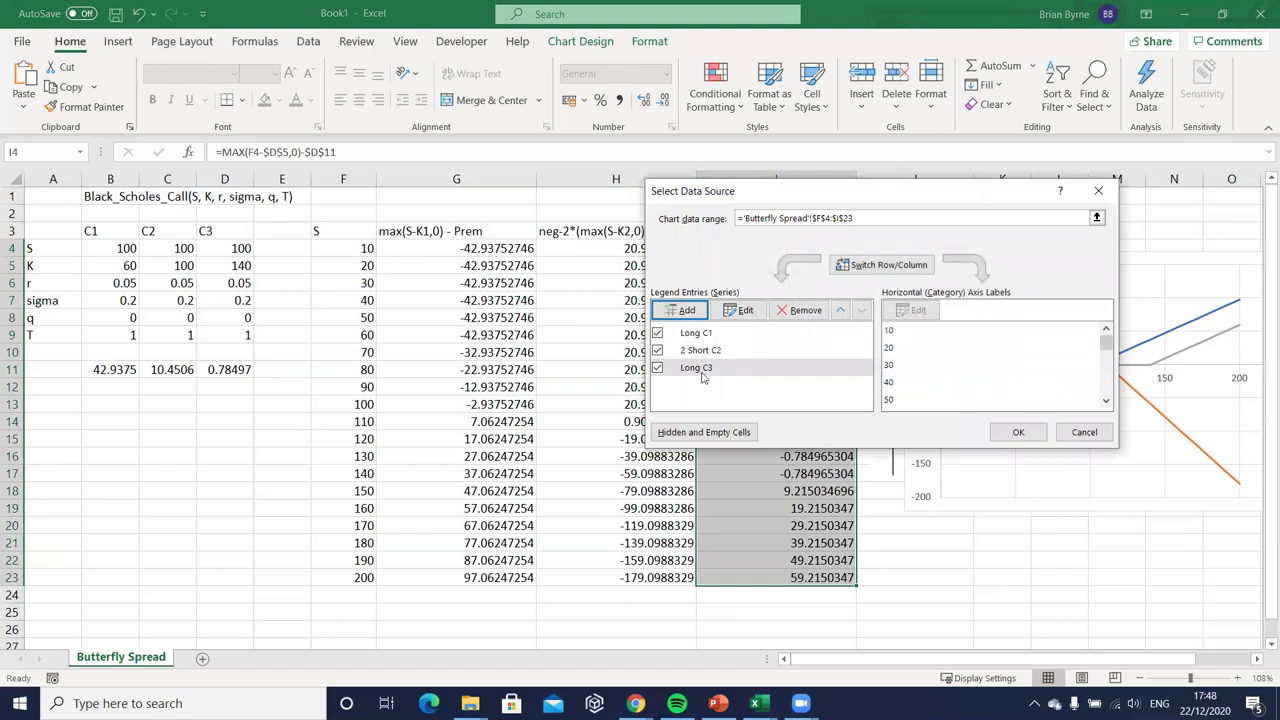
click(1018, 434)
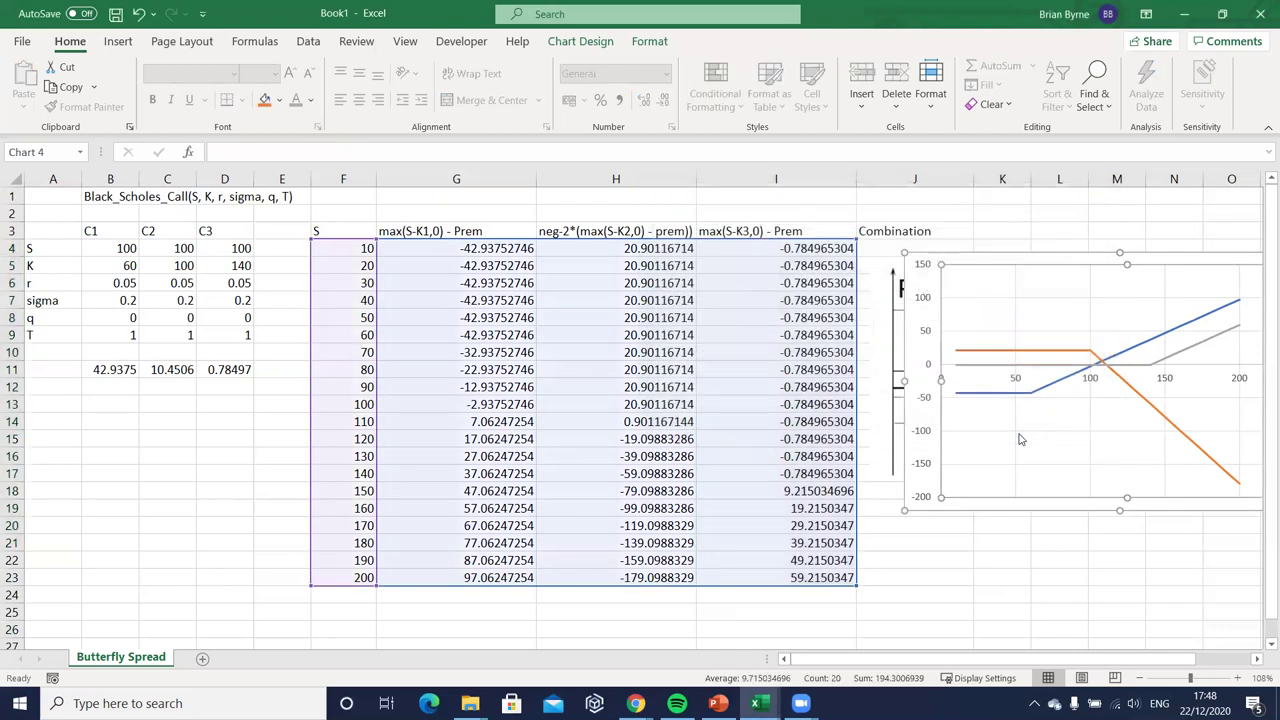
Step: Compare the charted legs with the profit diagram, and move both the chart and the diagram clear of the Combination column
drag(913, 275, 379, 219)
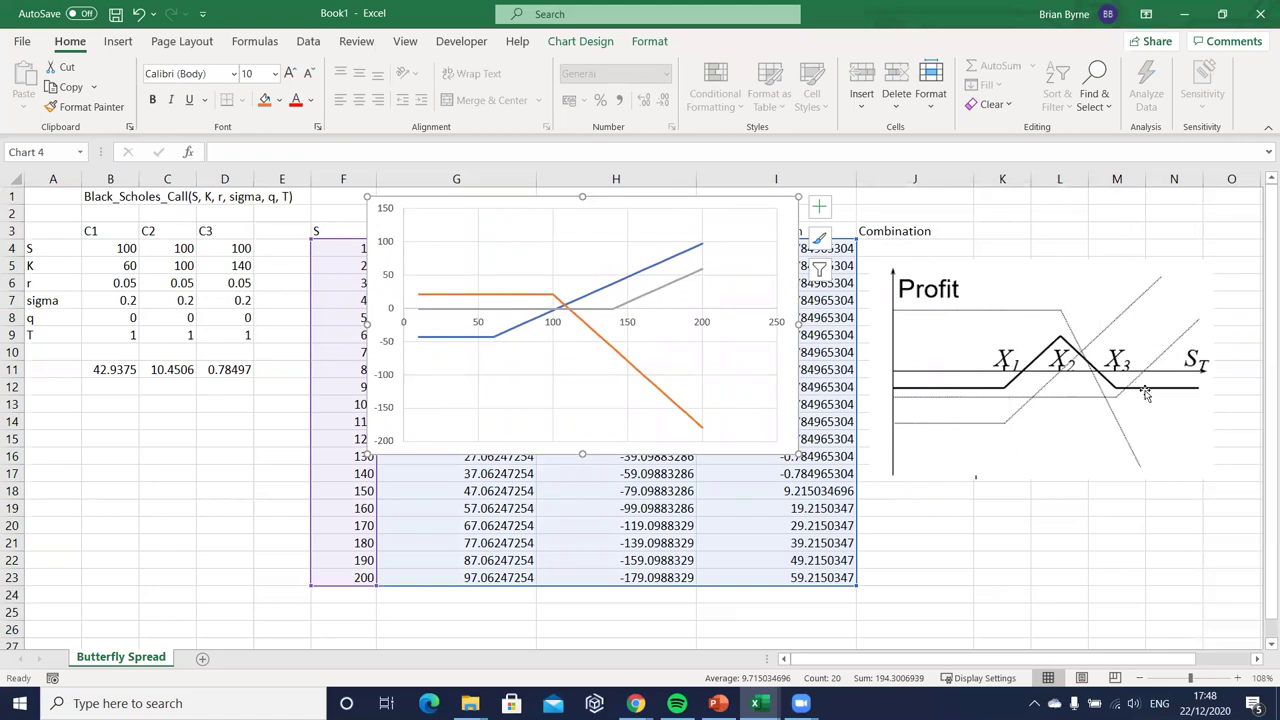
drag(711, 207, 1210, 252)
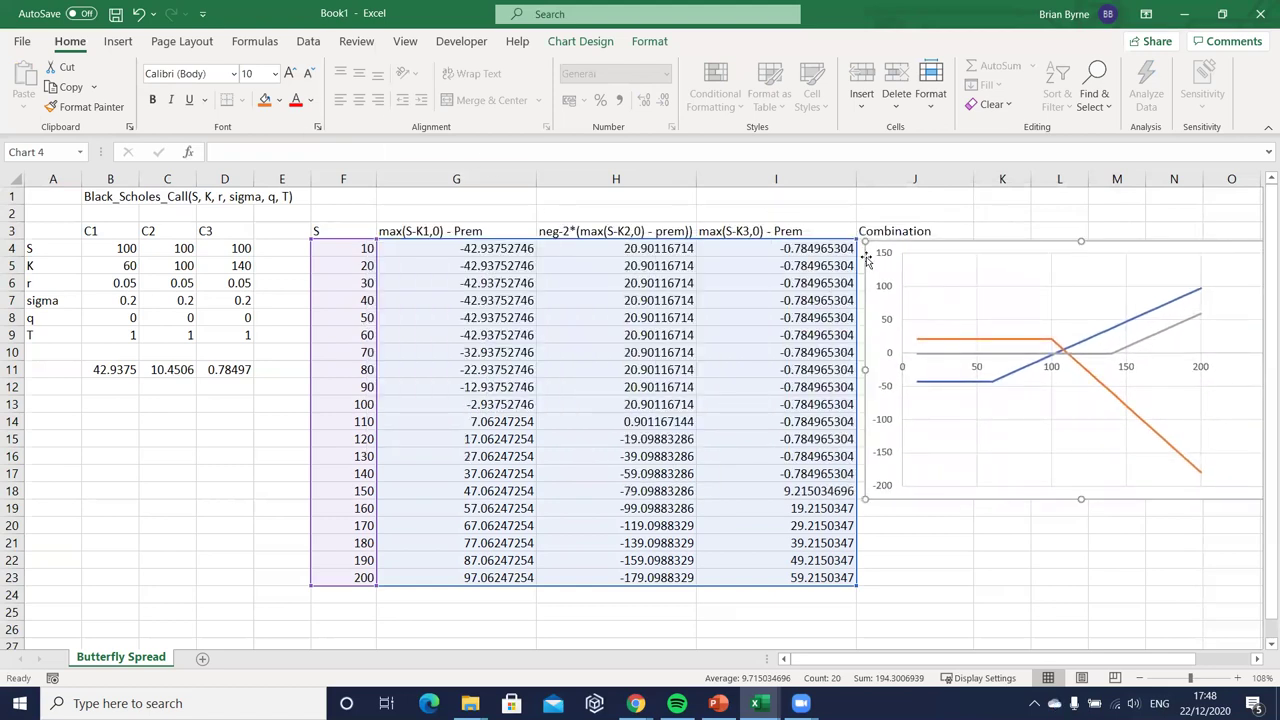
drag(866, 259, 1066, 388)
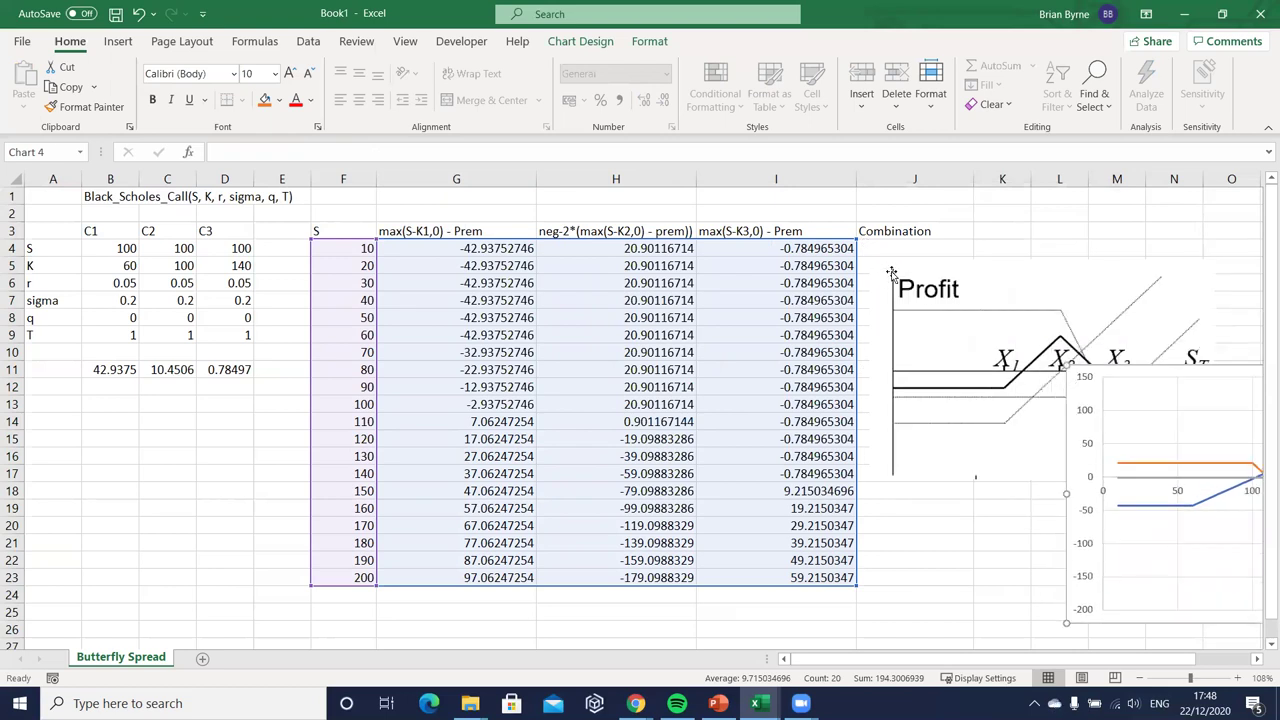
drag(893, 273, 1043, 266)
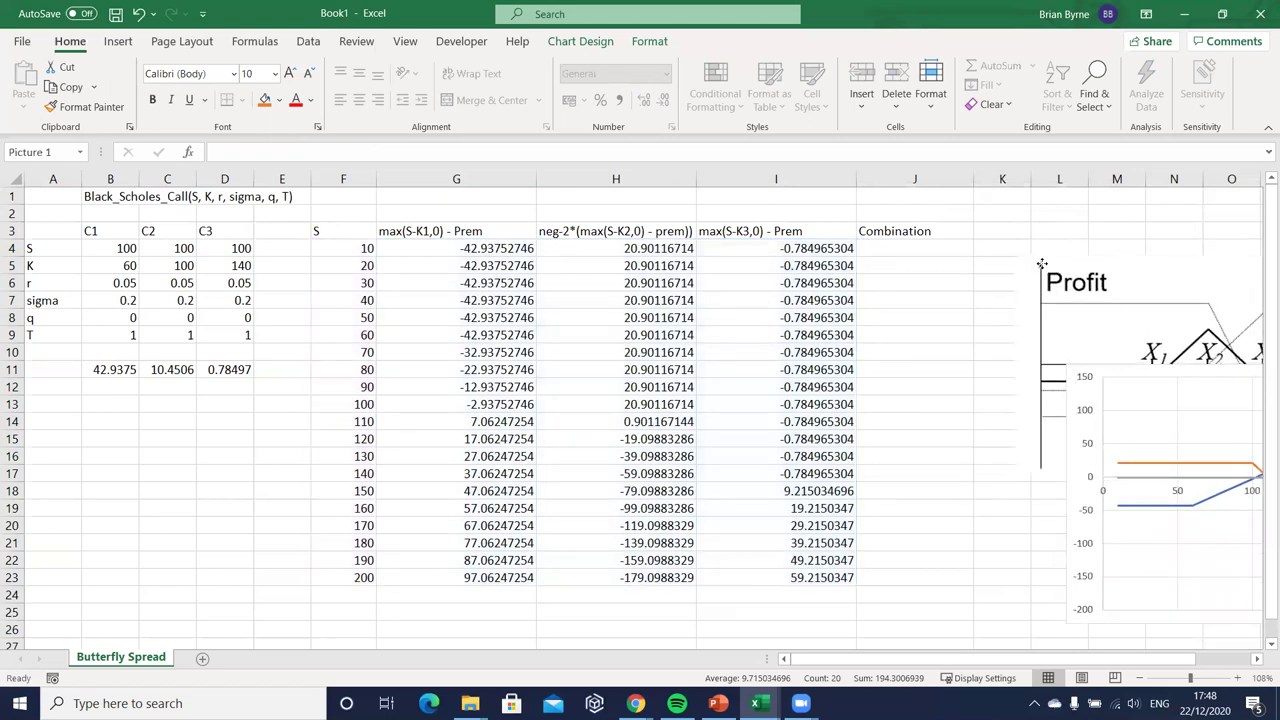
Step: Enter =SUM(G4:I4) in J4 under Combination and fill it down to J23
click(920, 251)
text(=sum)
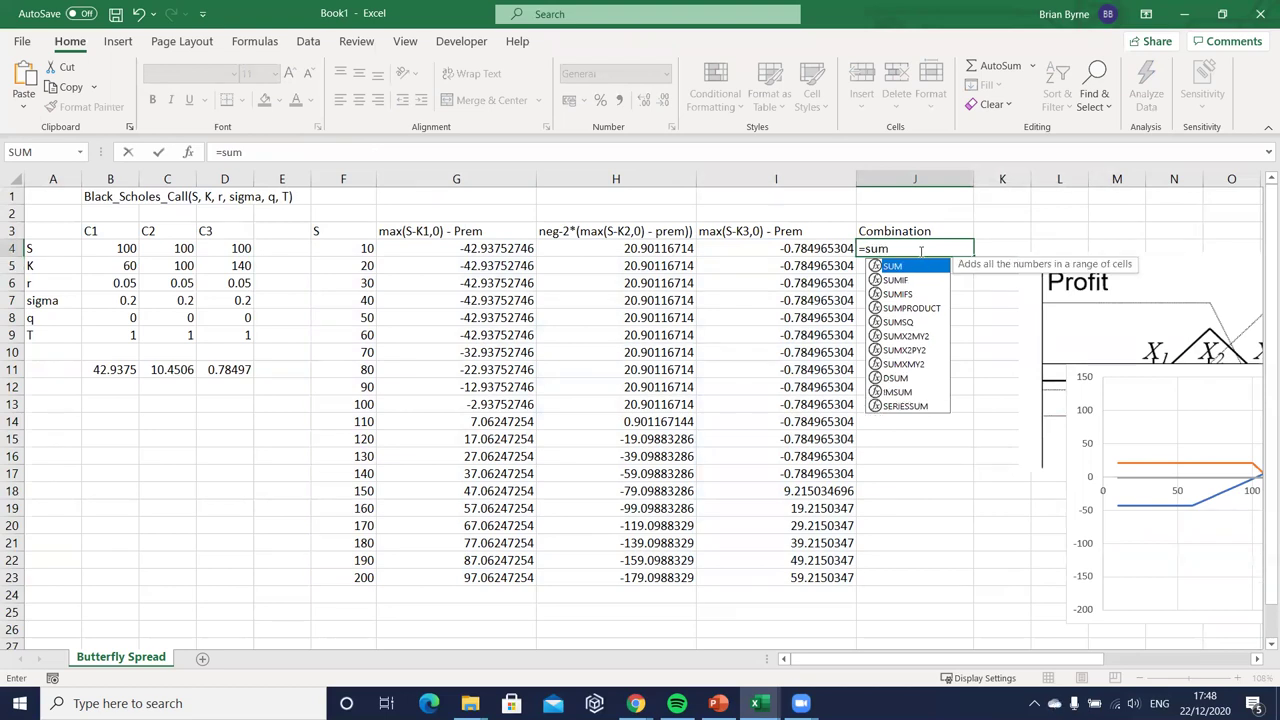
text(()
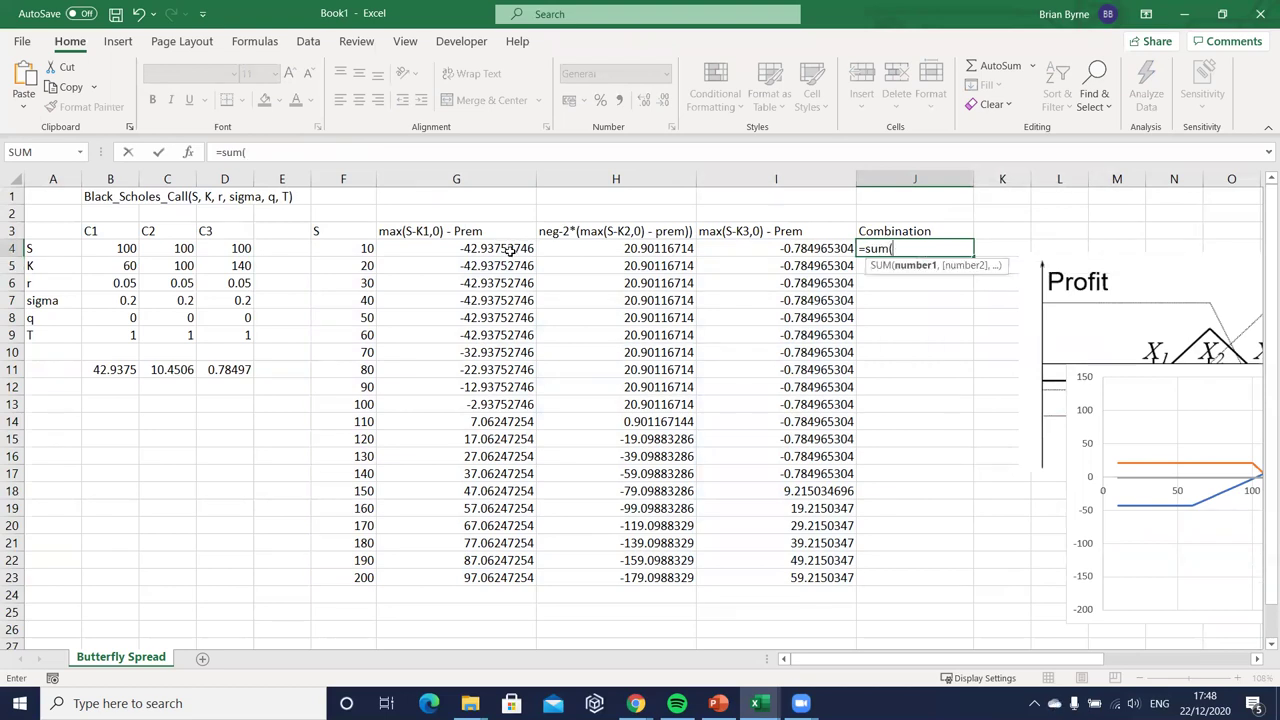
drag(511, 253, 808, 258)
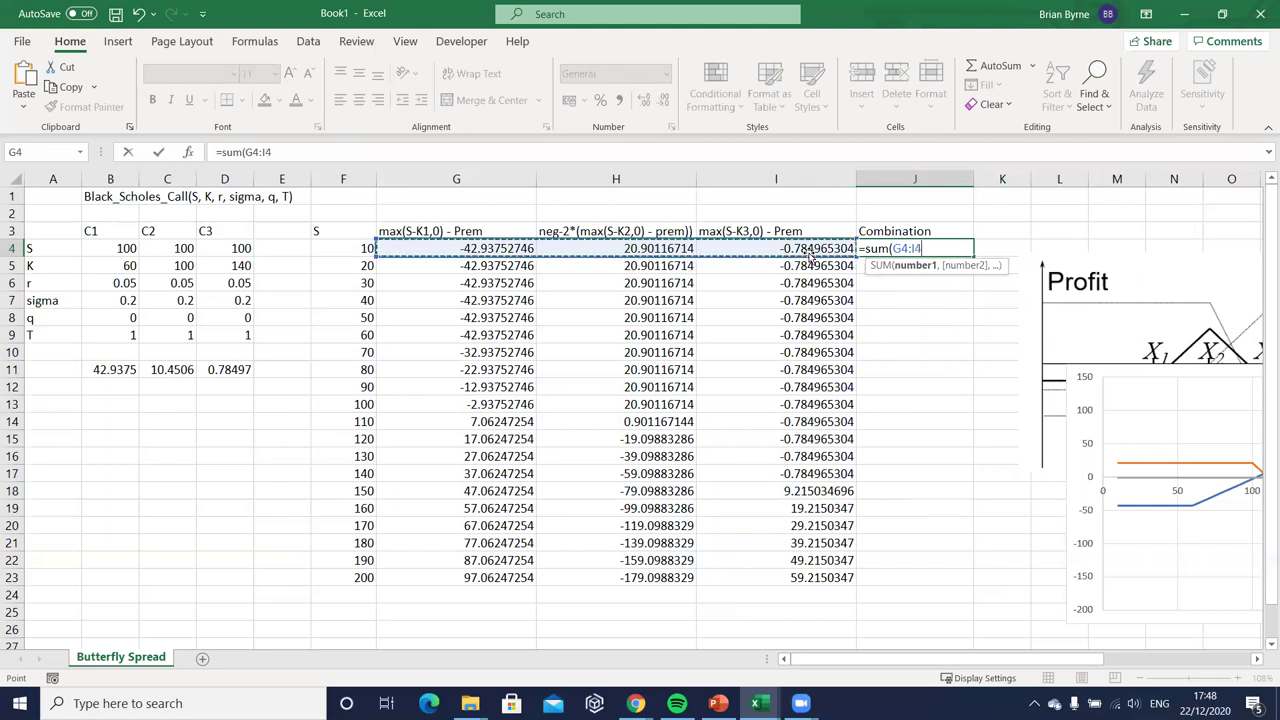
key(Return)
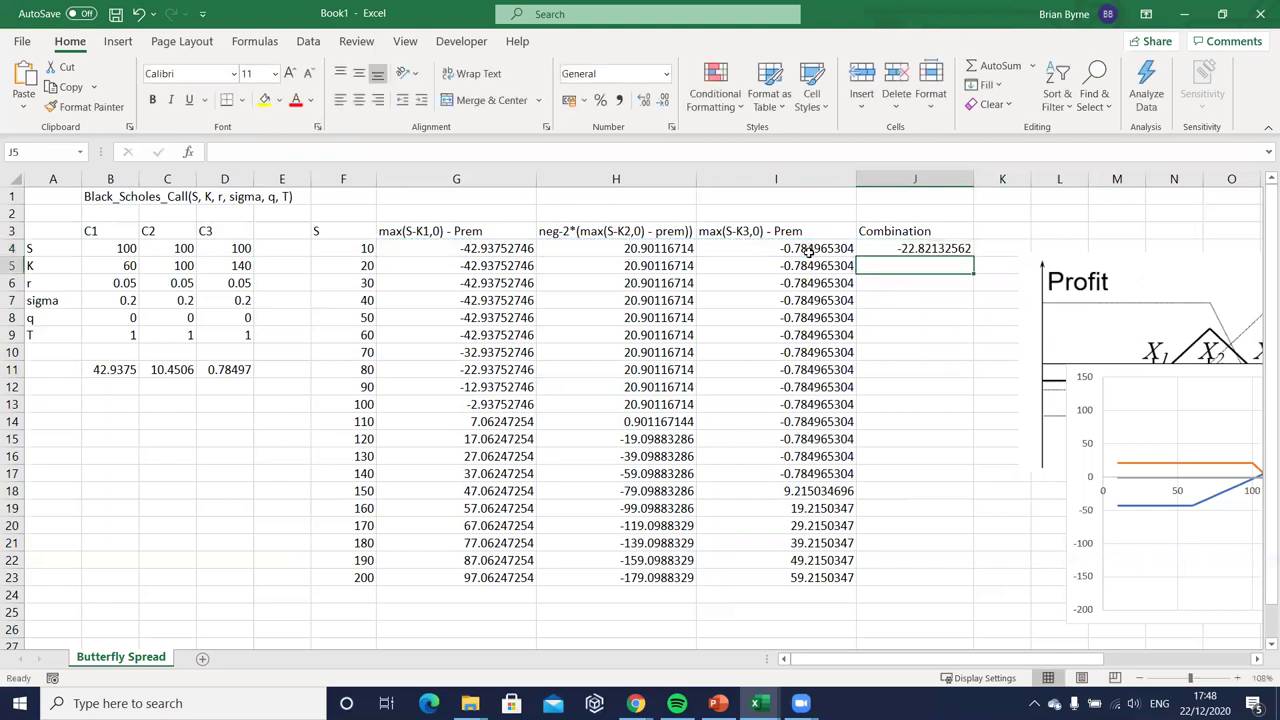
click(950, 248)
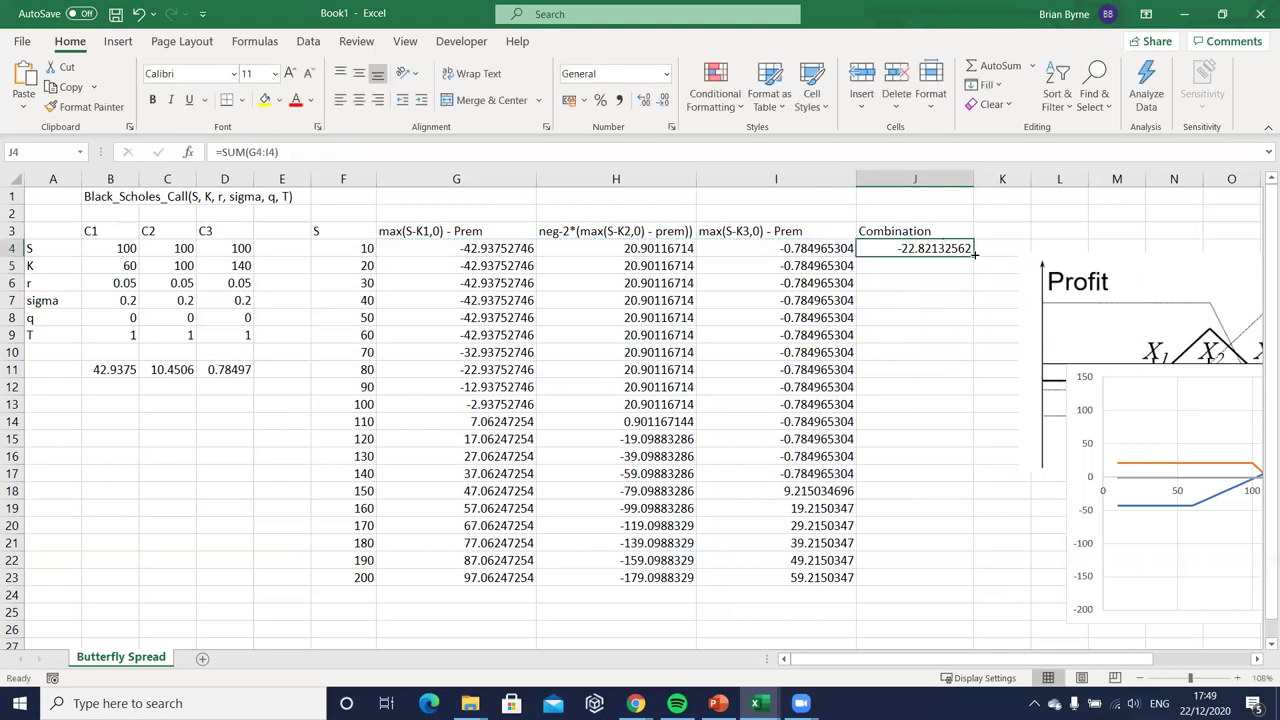
drag(973, 256, 962, 578)
Step: Move the chart up beside the Combination column and add a series named Combination with F4:F23 as its X values
click(1124, 394)
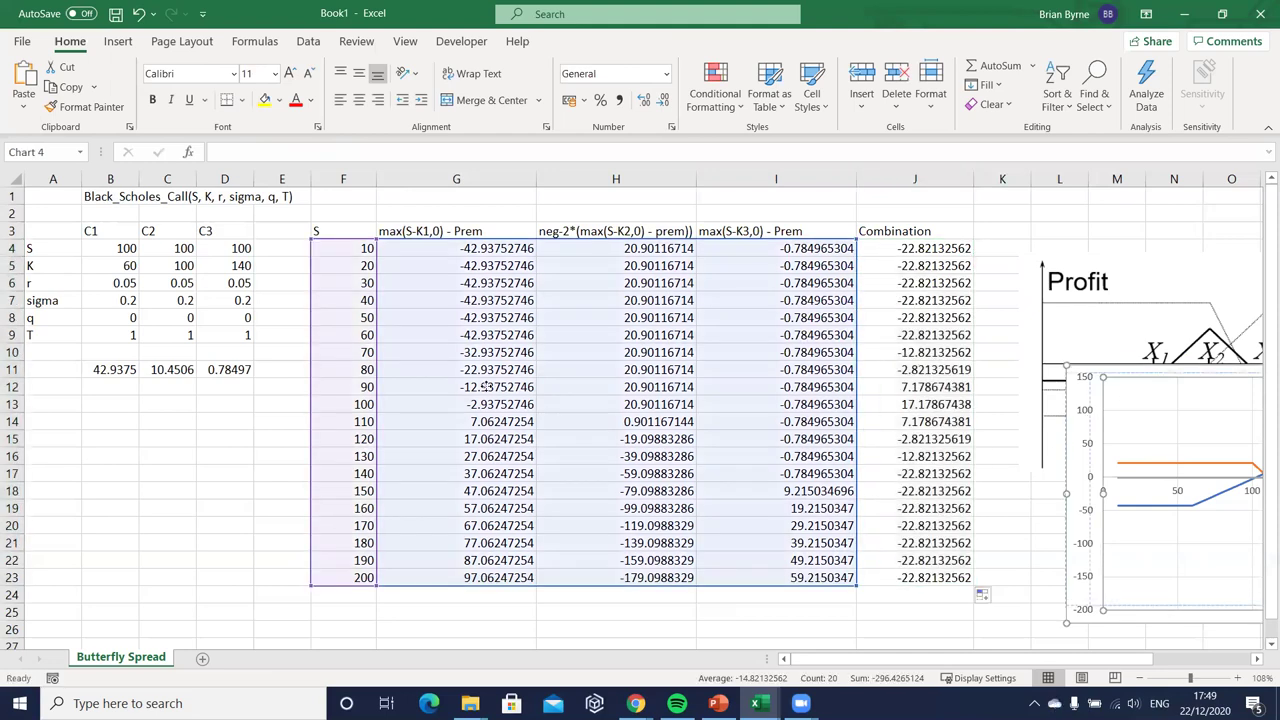
drag(1084, 394, 1018, 263)
right_click(1018, 263)
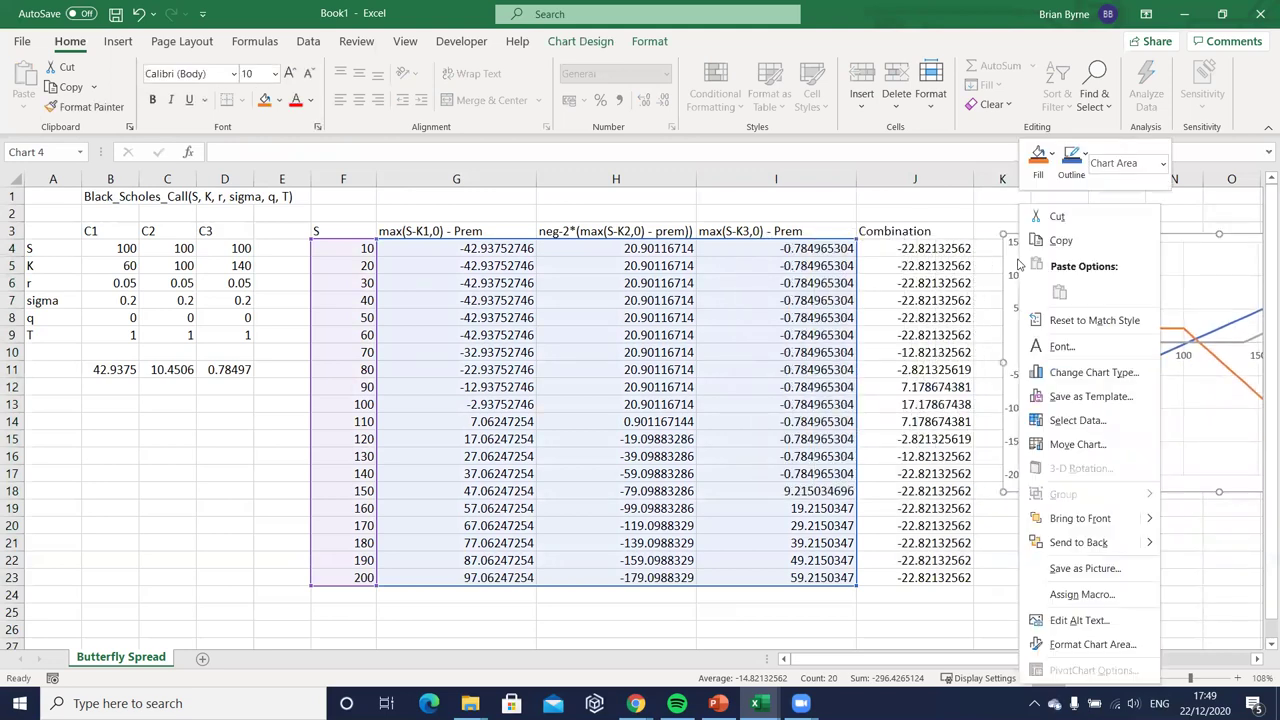
click(1077, 421)
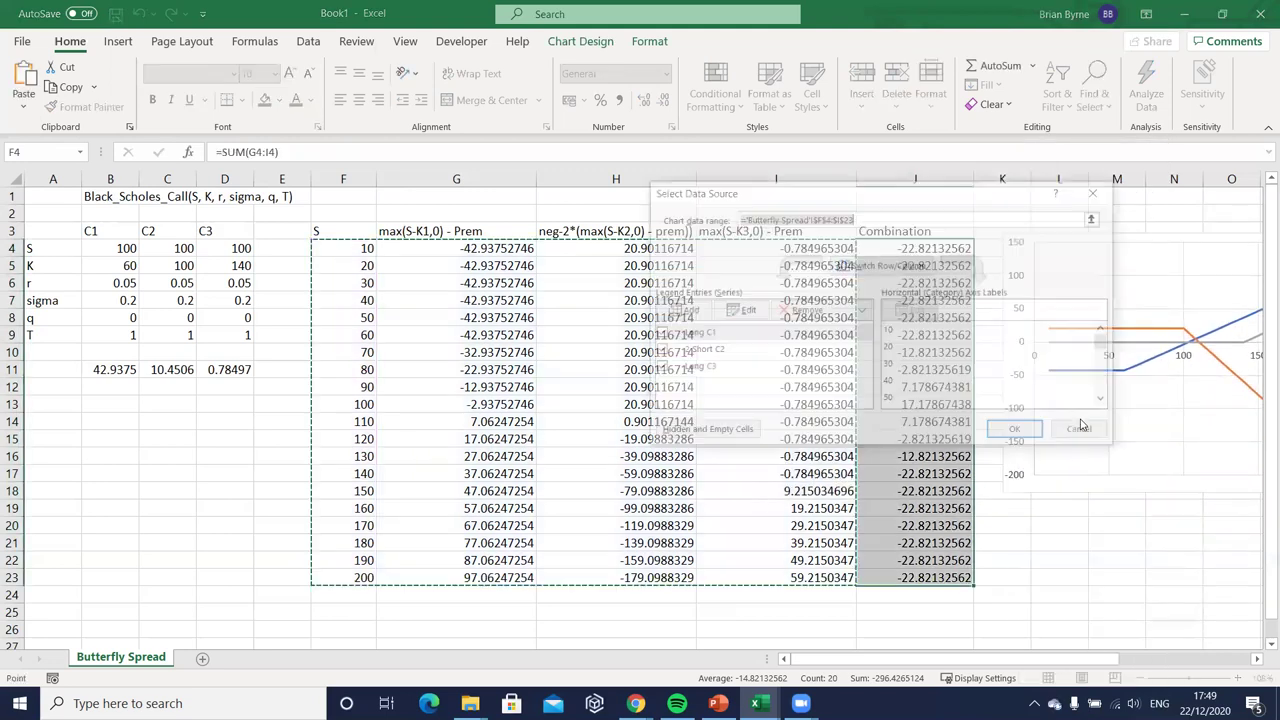
click(687, 310)
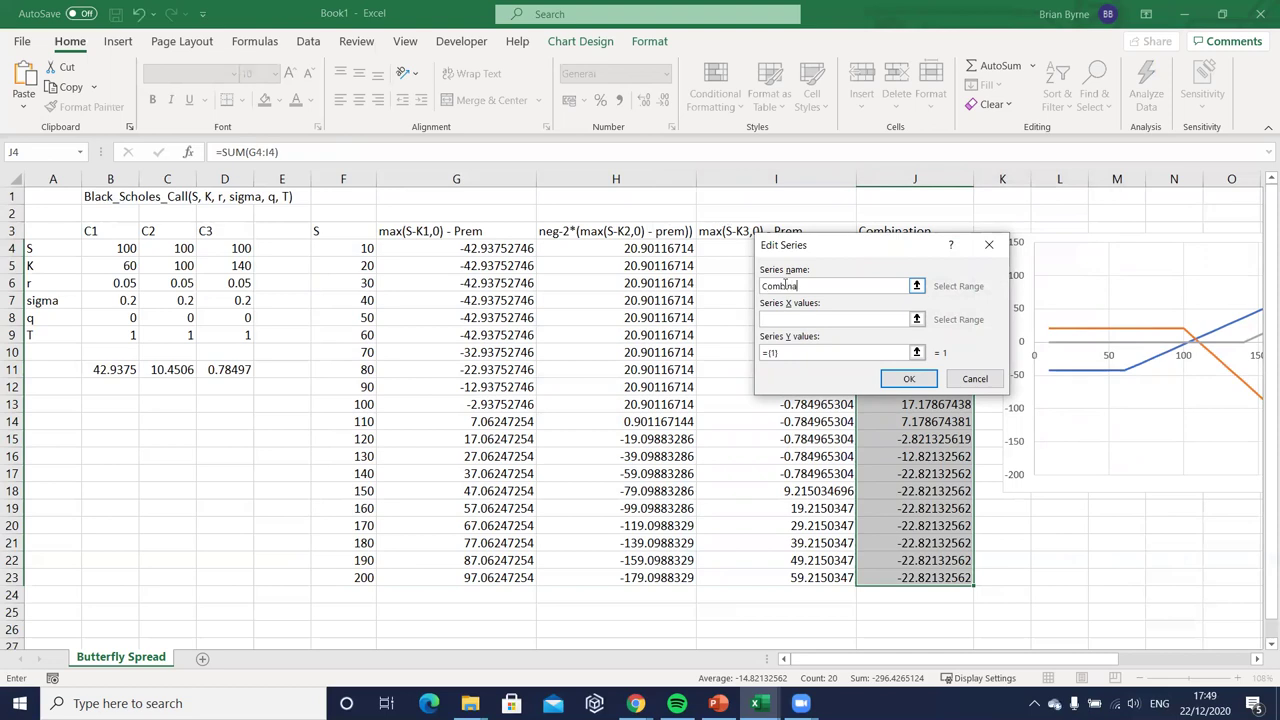
click(797, 318)
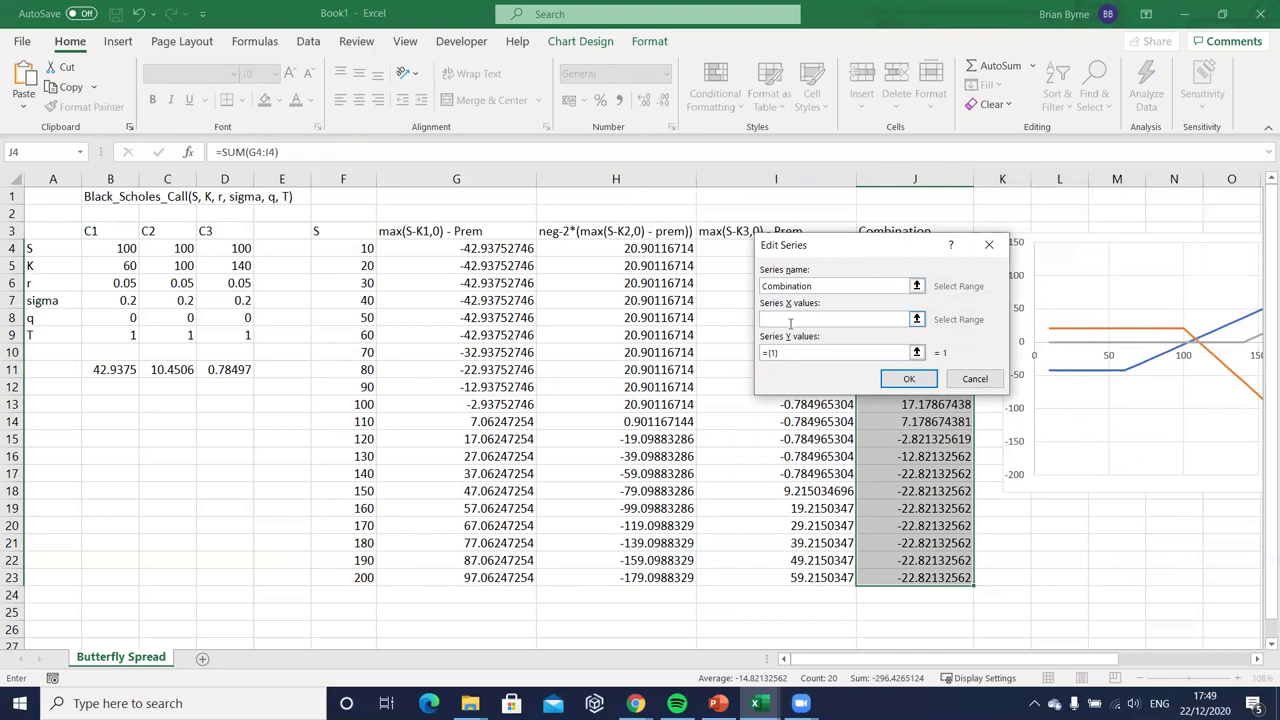
click(356, 248)
drag(353, 318, 365, 577)
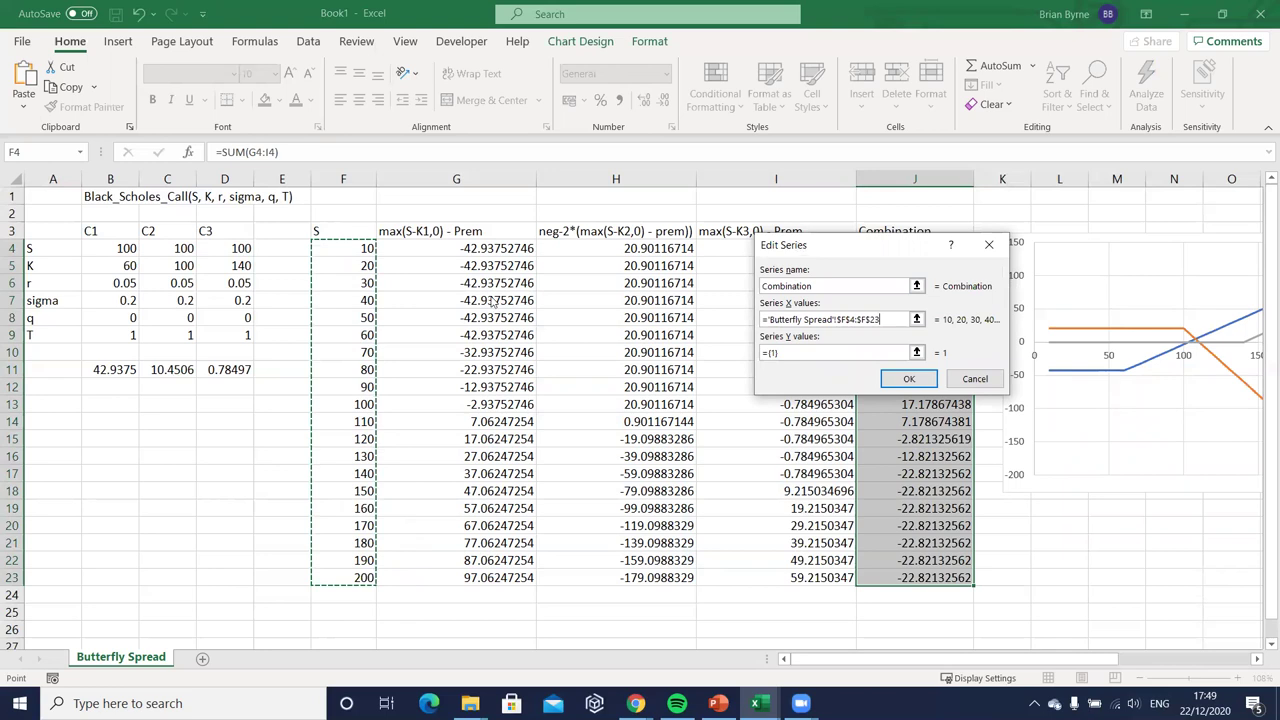
Step: Set the Combination series' Y values to J4:J23 and apply the chart's data source changes
drag(810, 245, 490, 302)
click(466, 408)
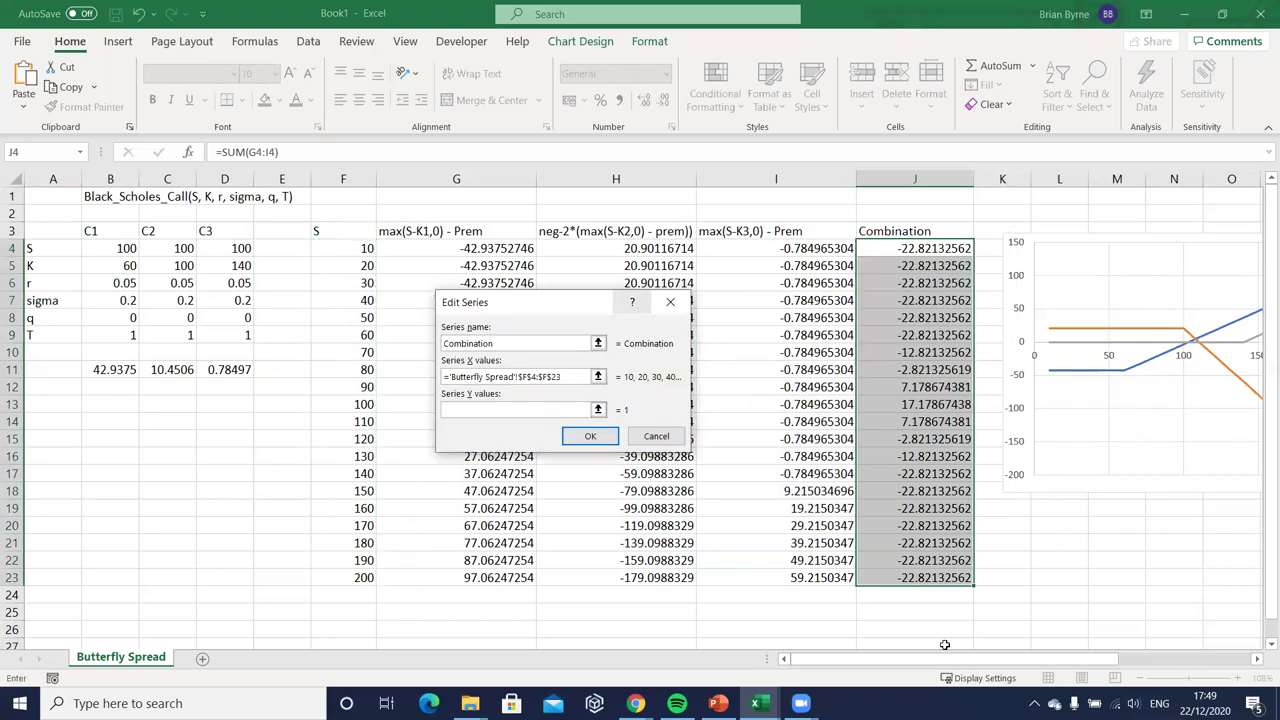
drag(878, 248, 915, 541)
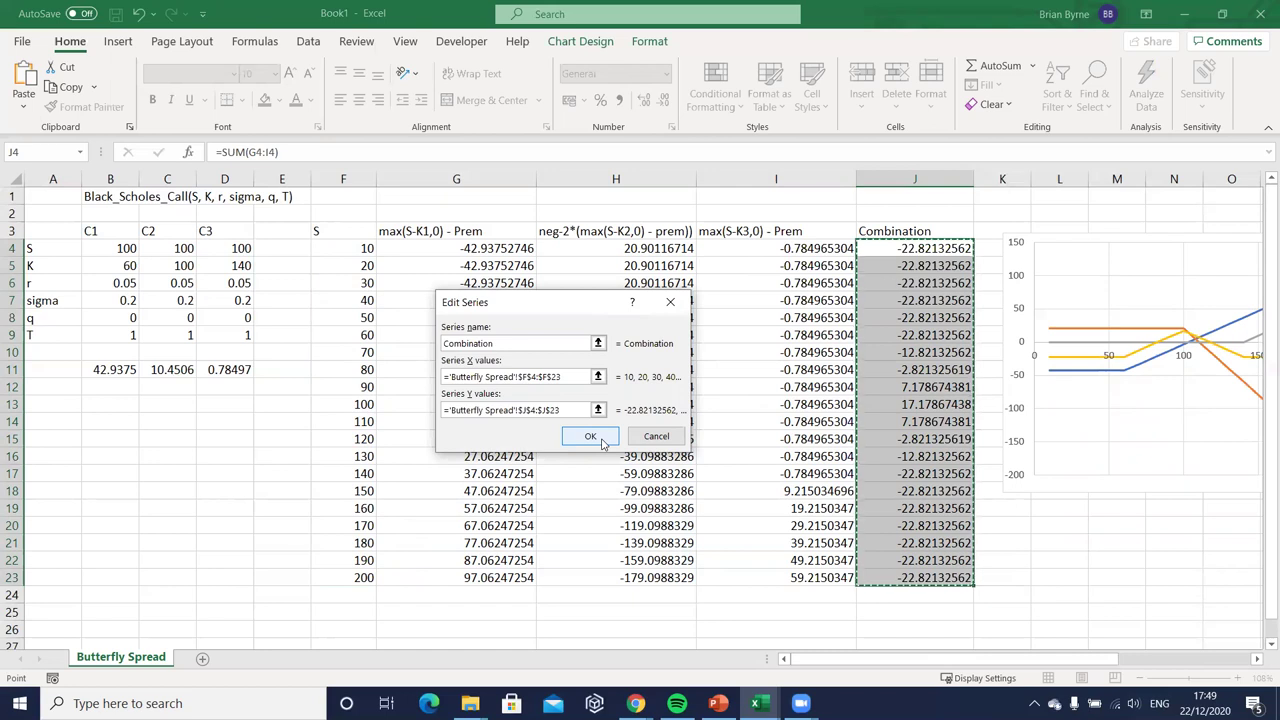
click(591, 437)
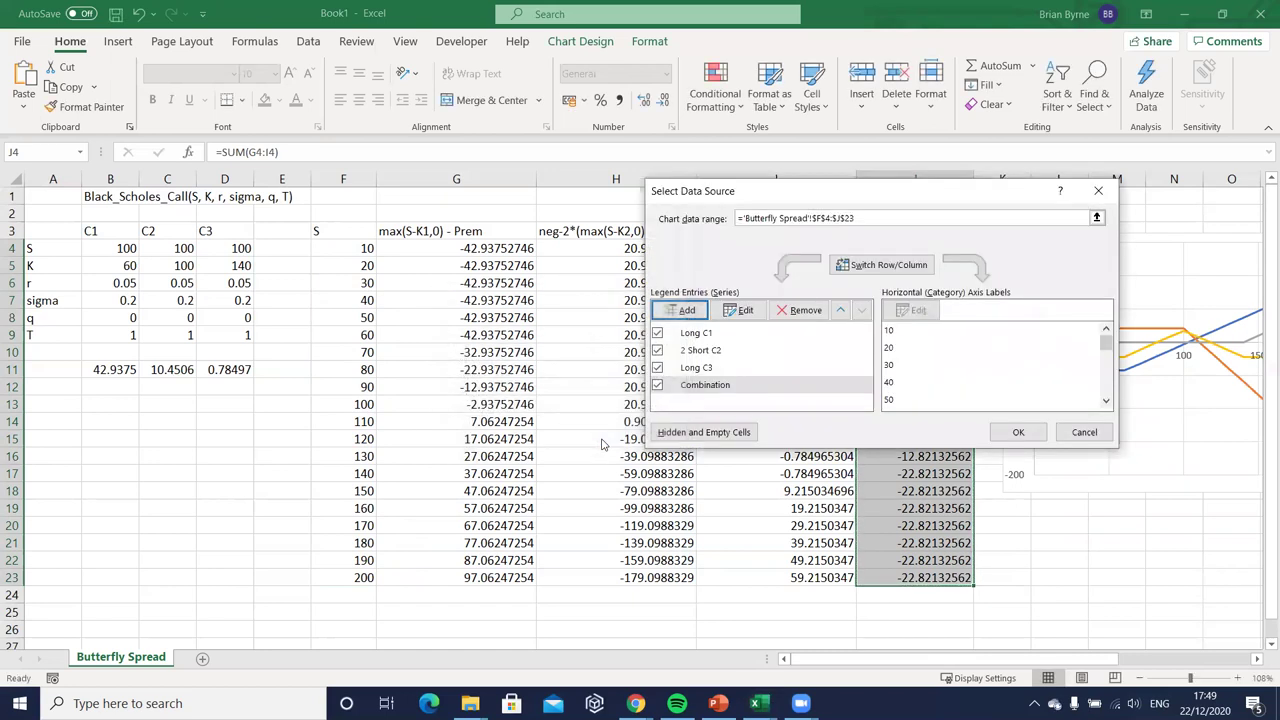
click(1017, 434)
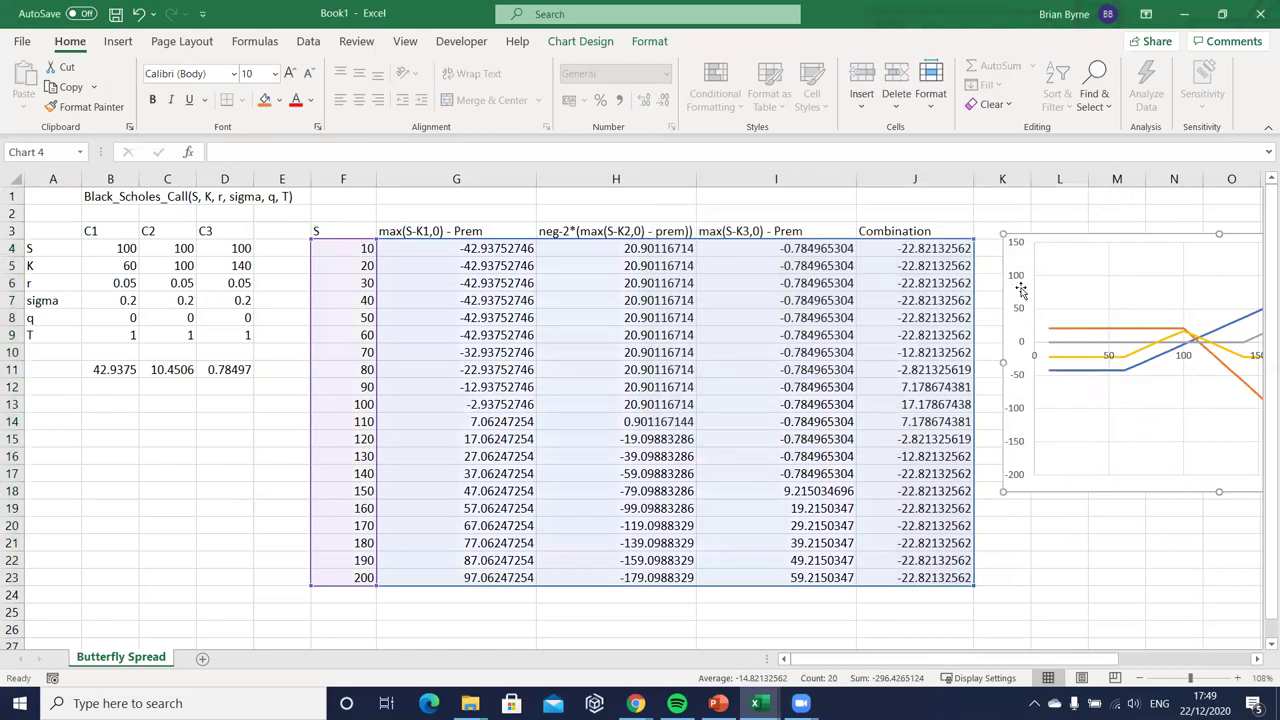
Step: Move the chart over the payoff columns beside the option inputs and enlarge it to span from column F to column I
drag(1015, 260, 331, 222)
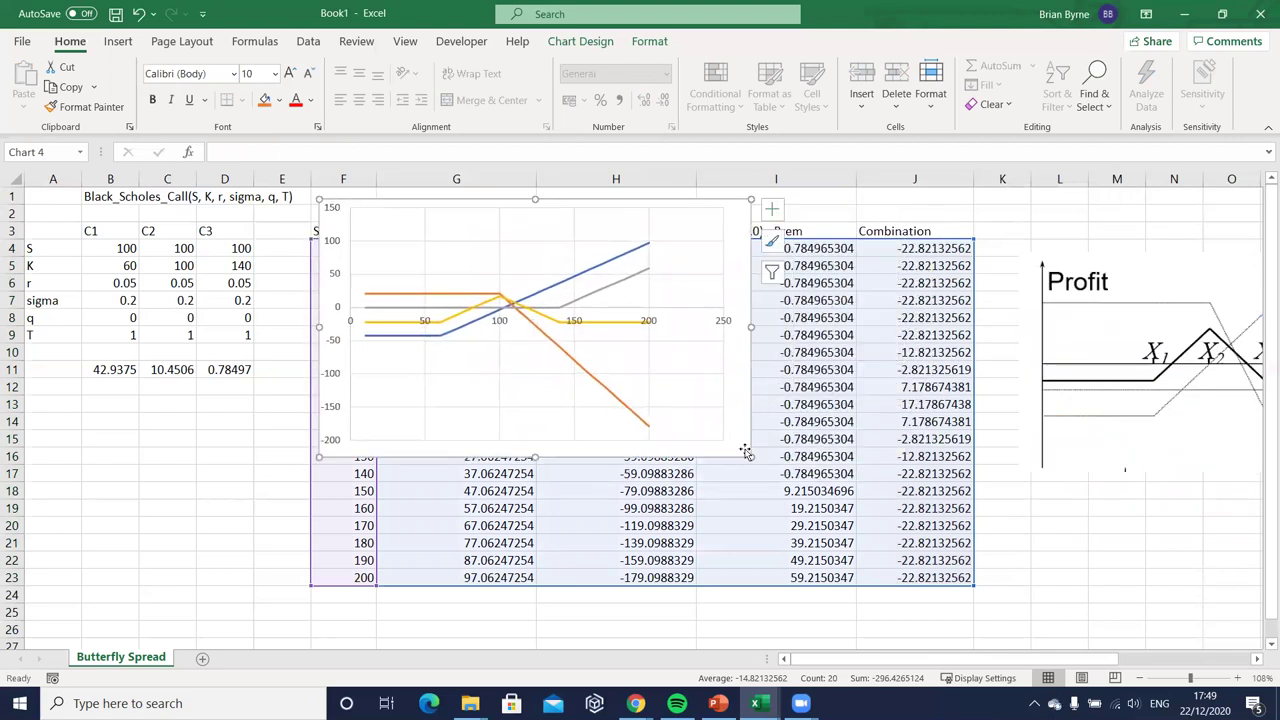
drag(751, 456, 860, 552)
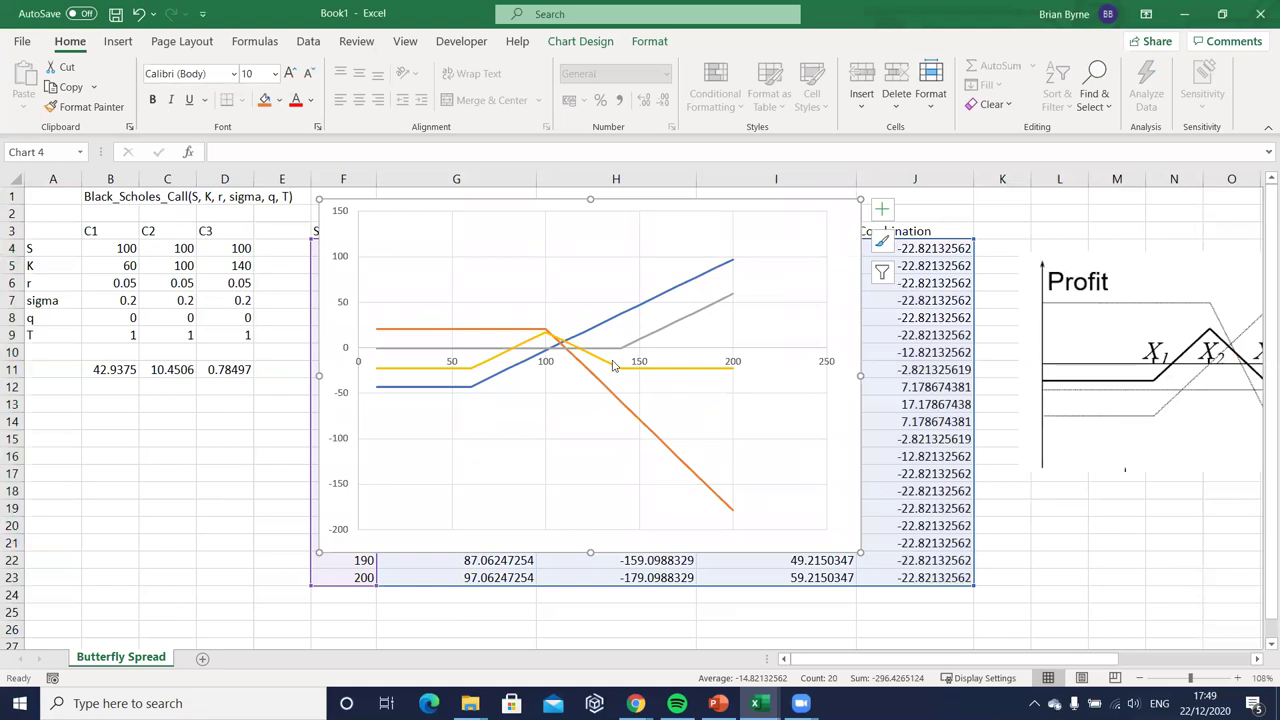
Step: Set the sigma of C1 to 0.1 in B7
click(128, 300)
text(.1)
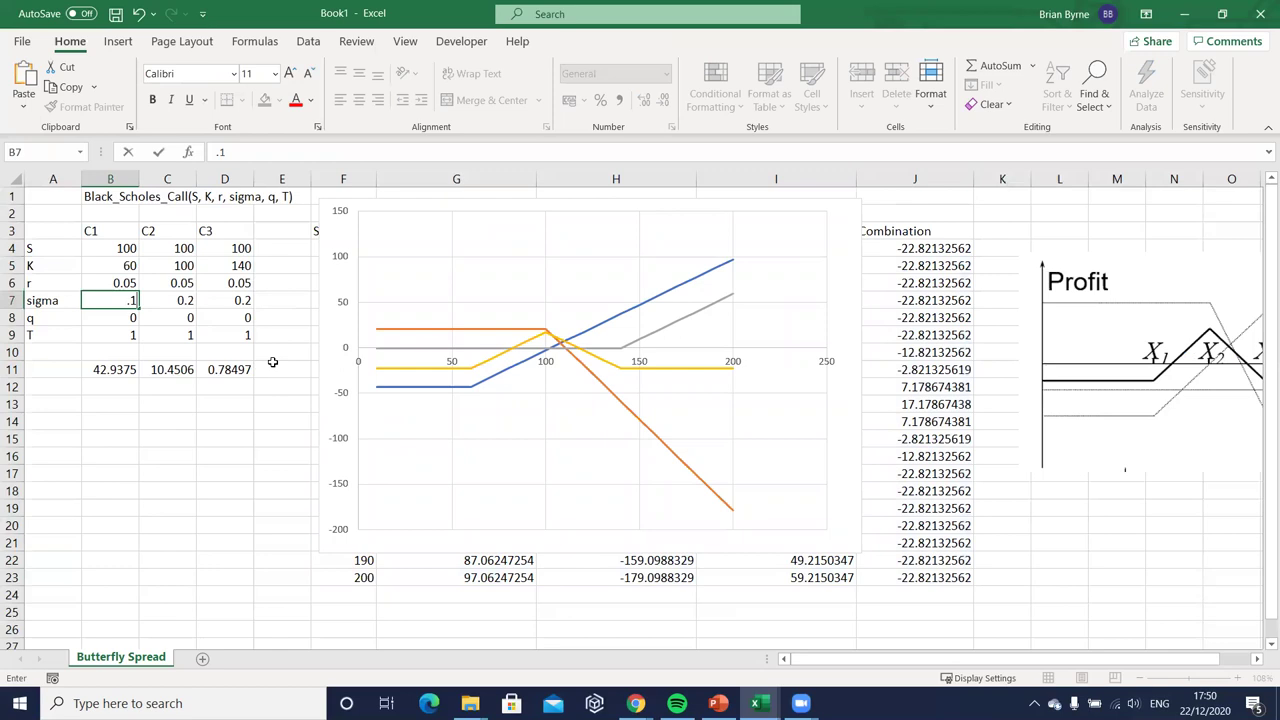
key(Return)
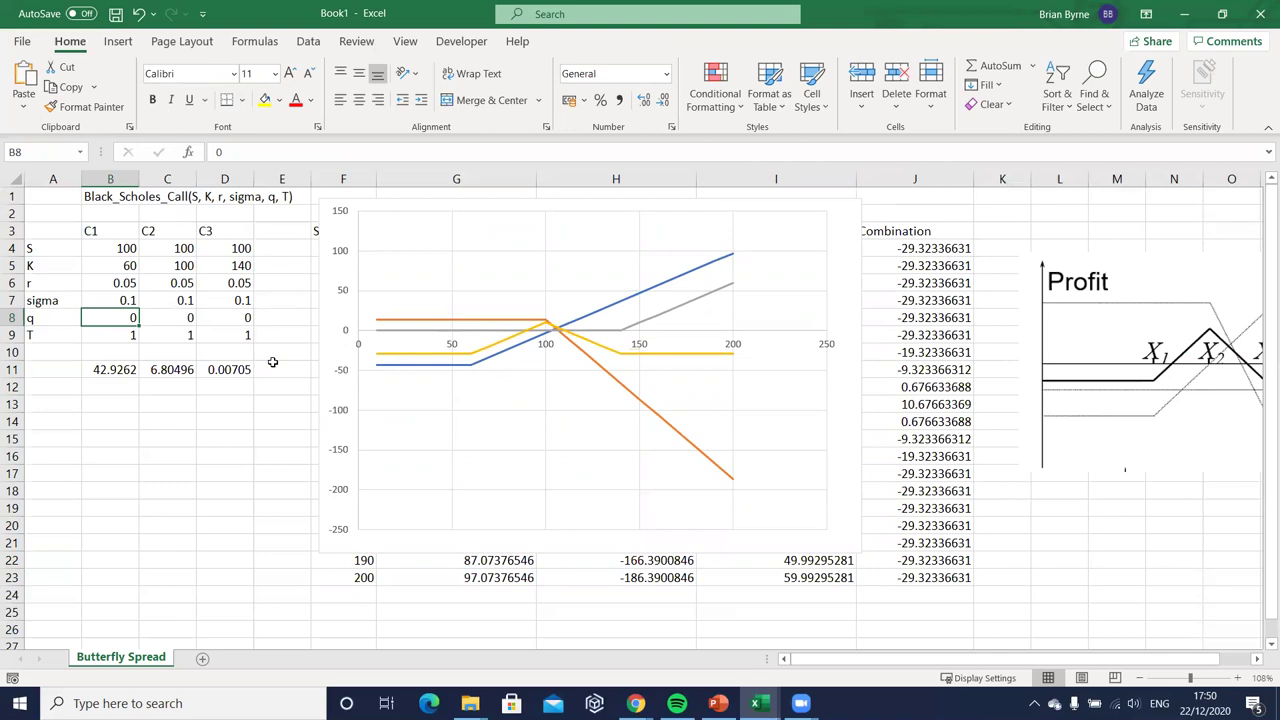
Step: Add a legend to the payoff chart and place it at the bottom of the chart
click(851, 230)
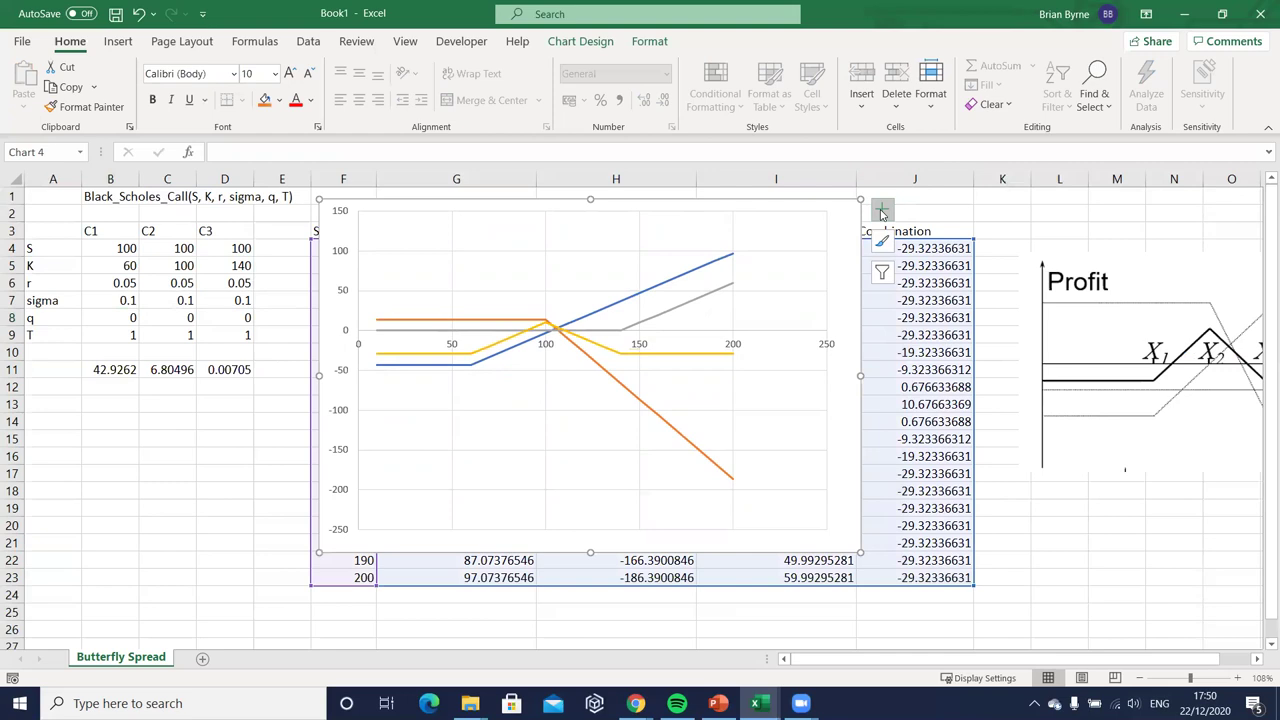
click(880, 210)
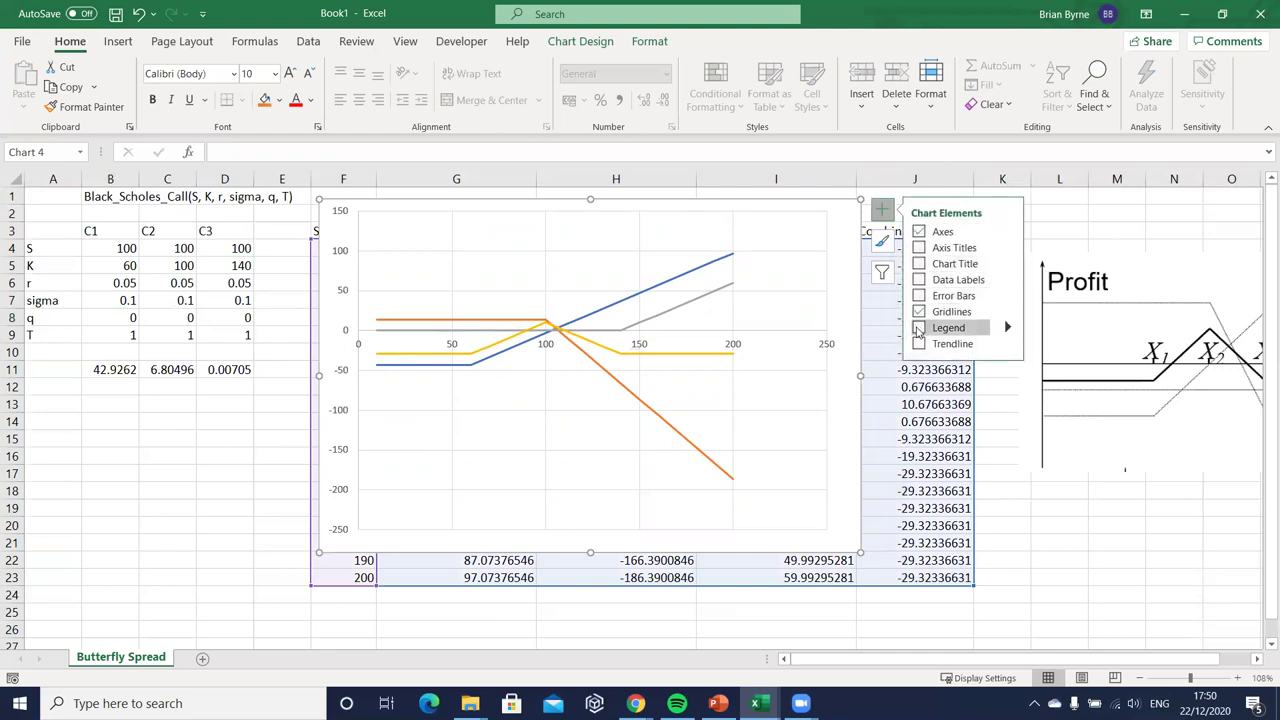
click(919, 327)
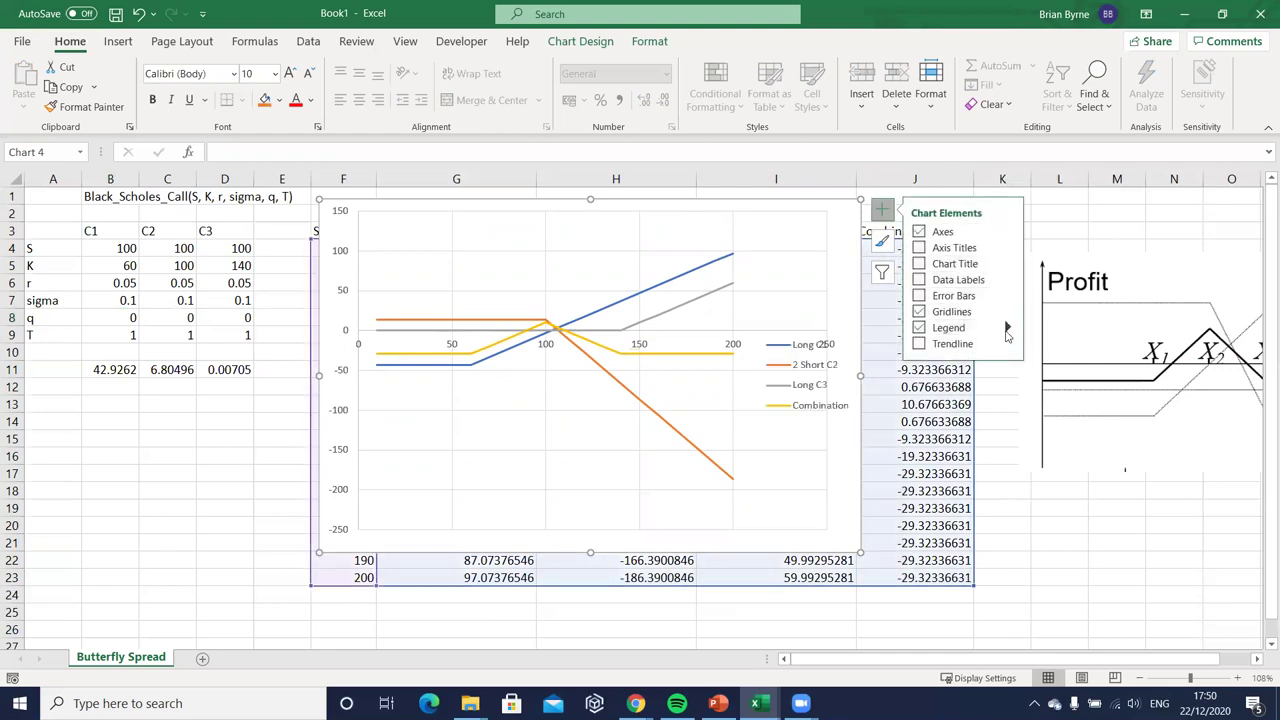
mouse_move(1007, 329)
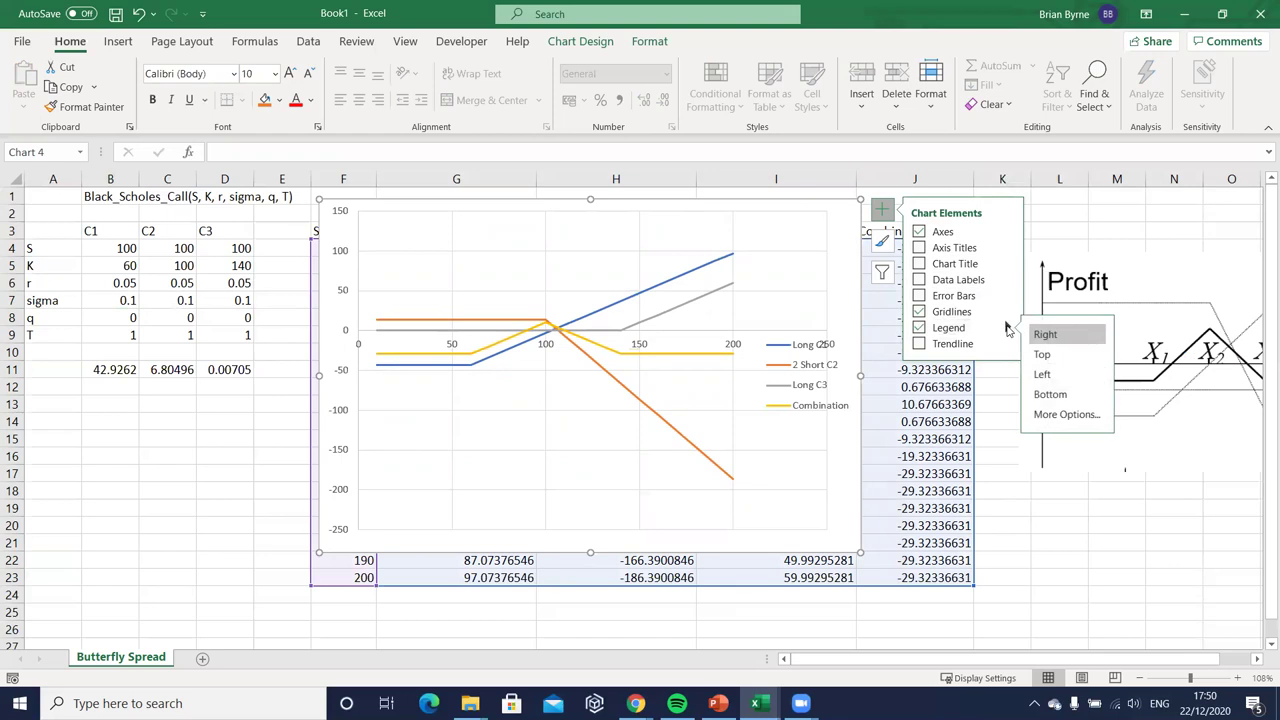
click(1050, 393)
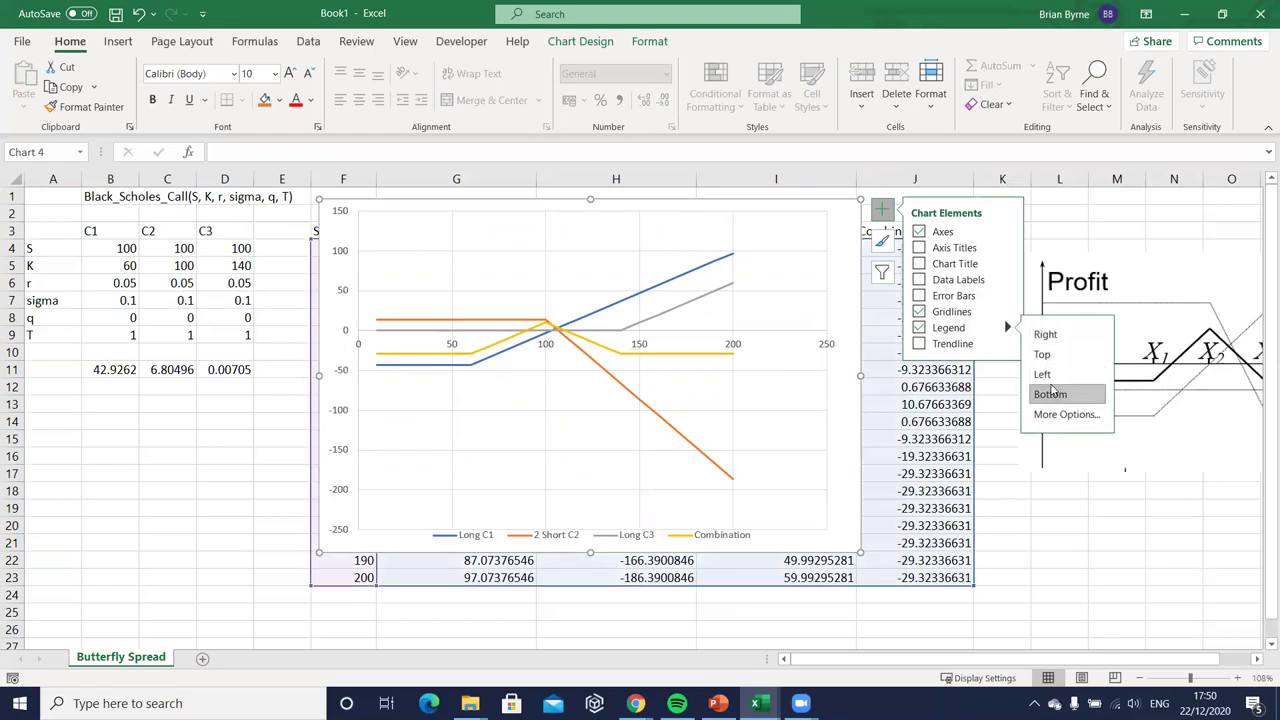
Step: Set the maximum bound of the chart's horizontal axis to 200 and close the axis formatting options
double_click(733, 345)
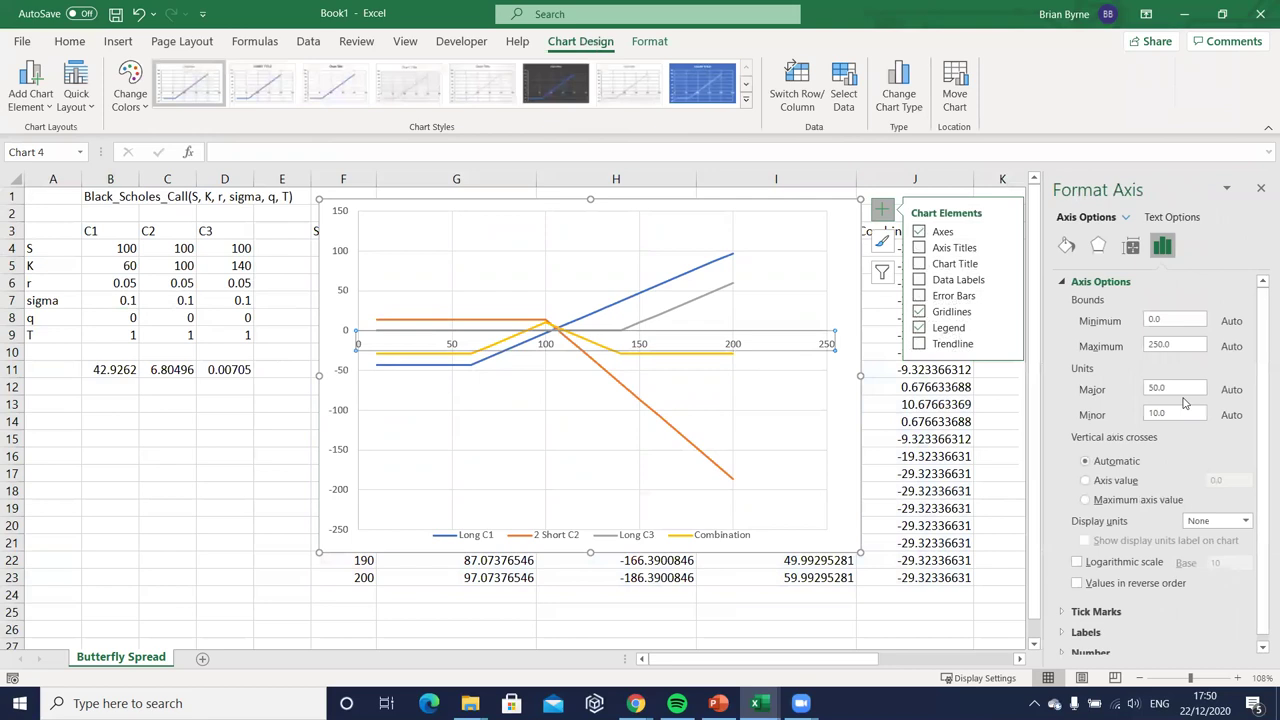
click(1172, 346)
scroll(1137, 455, down, 1)
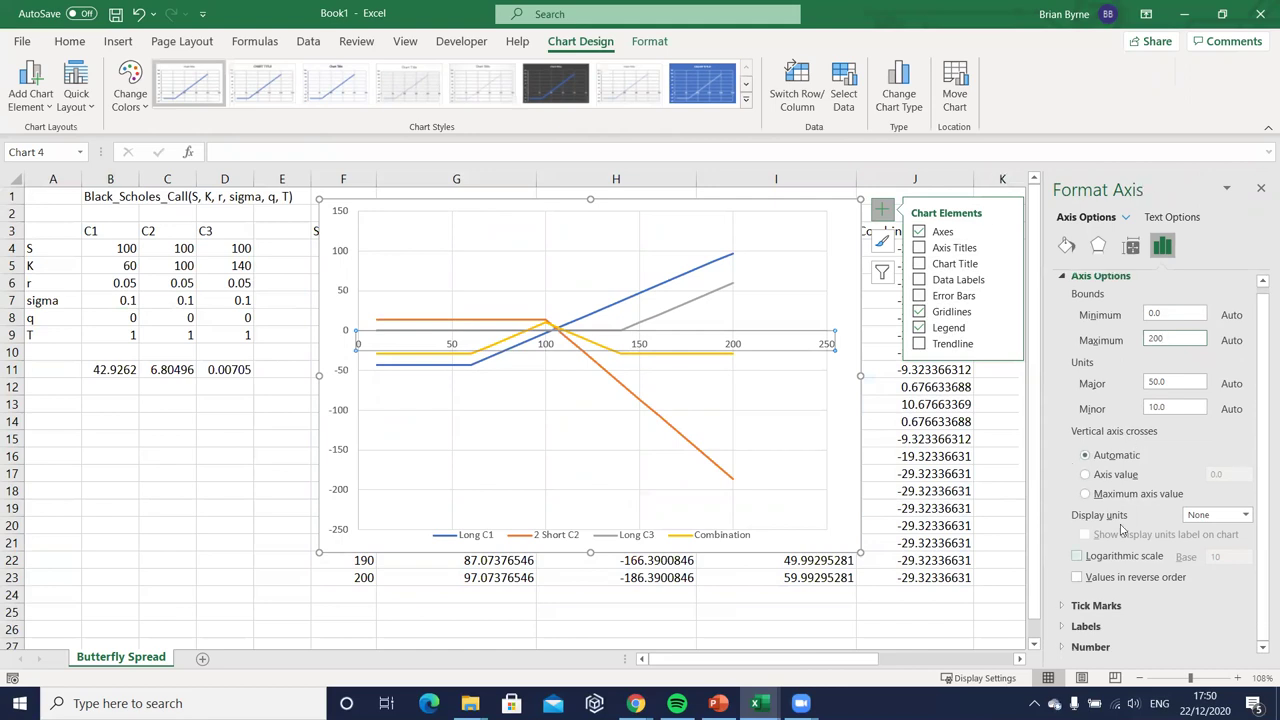
click(1260, 189)
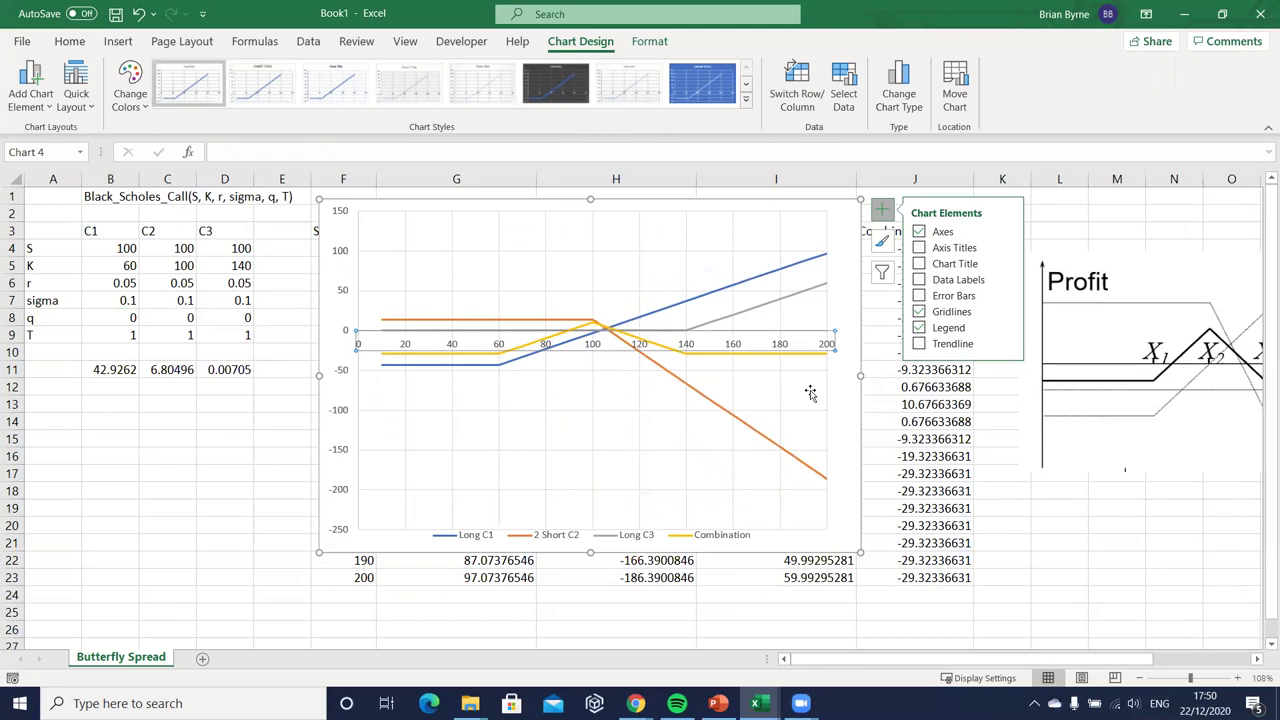
Step: Narrow the chart to uncover part of column I and extend its lower edge to row 23
drag(860, 375, 744, 378)
drag(531, 552, 530, 585)
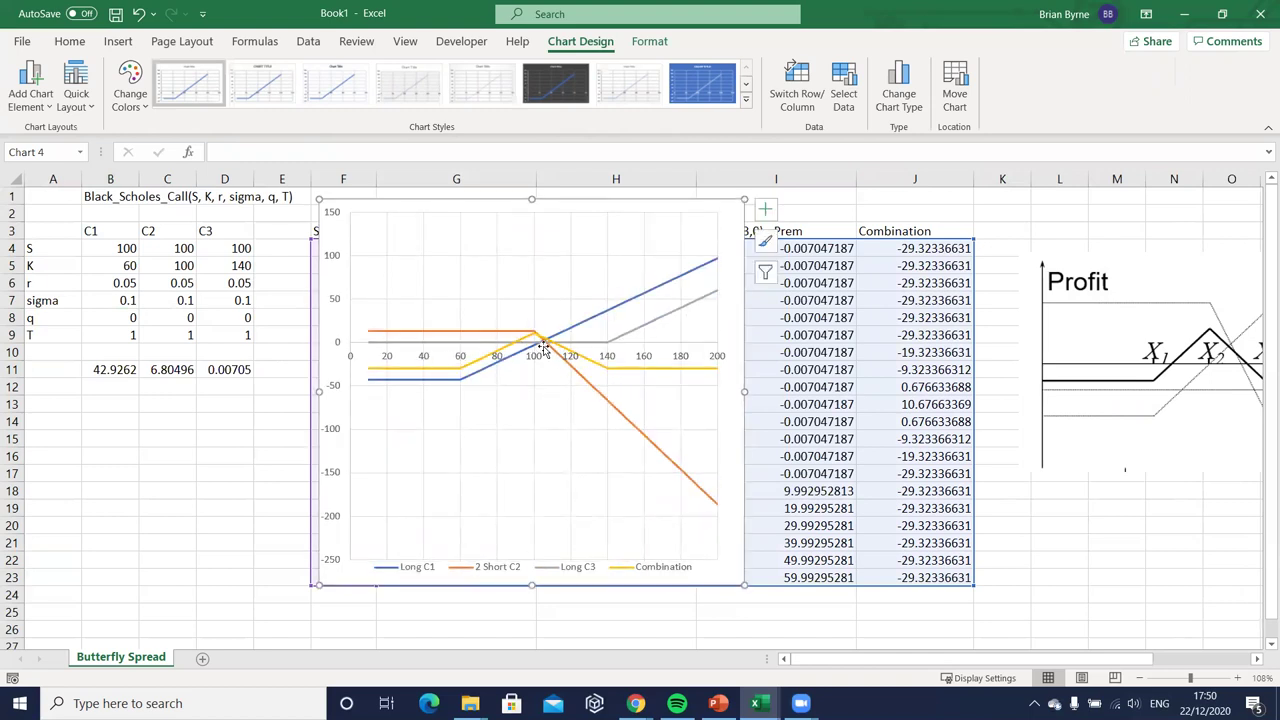
mouse_move(534, 342)
Step: Set the strike K of C1 to 70 in B5 and of C3 to 130 in D5
click(124, 268)
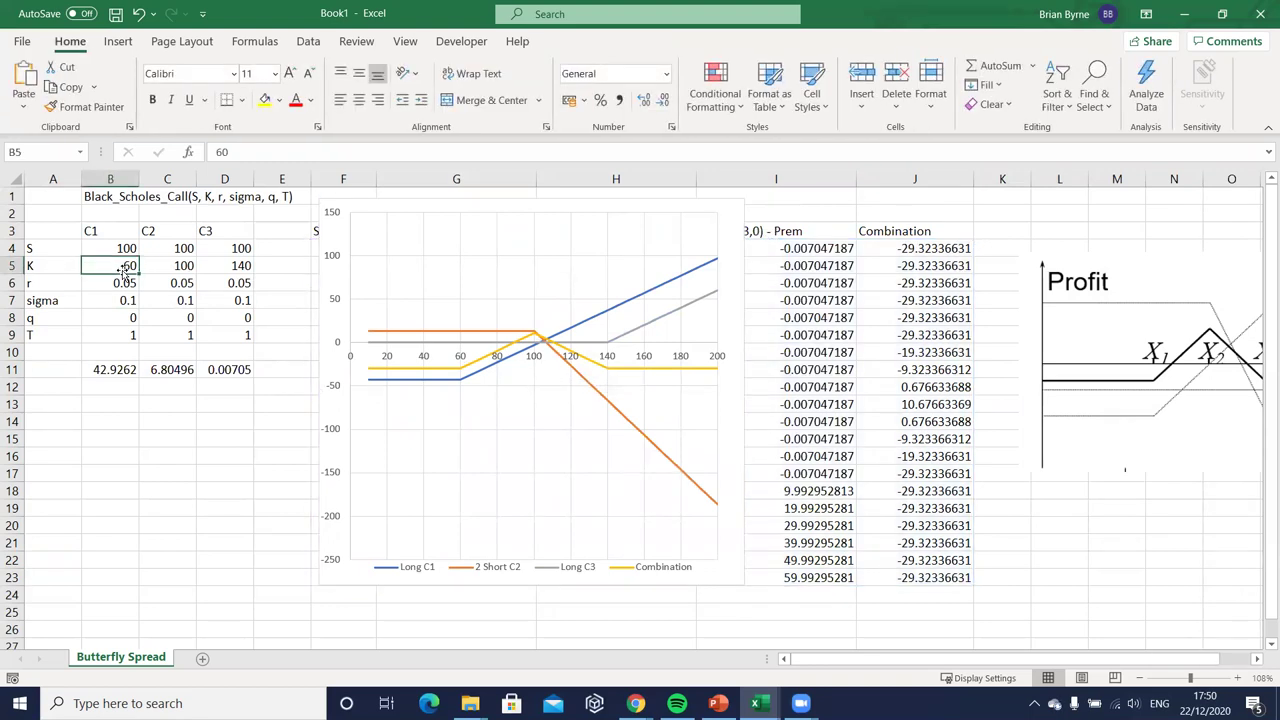
text(70)
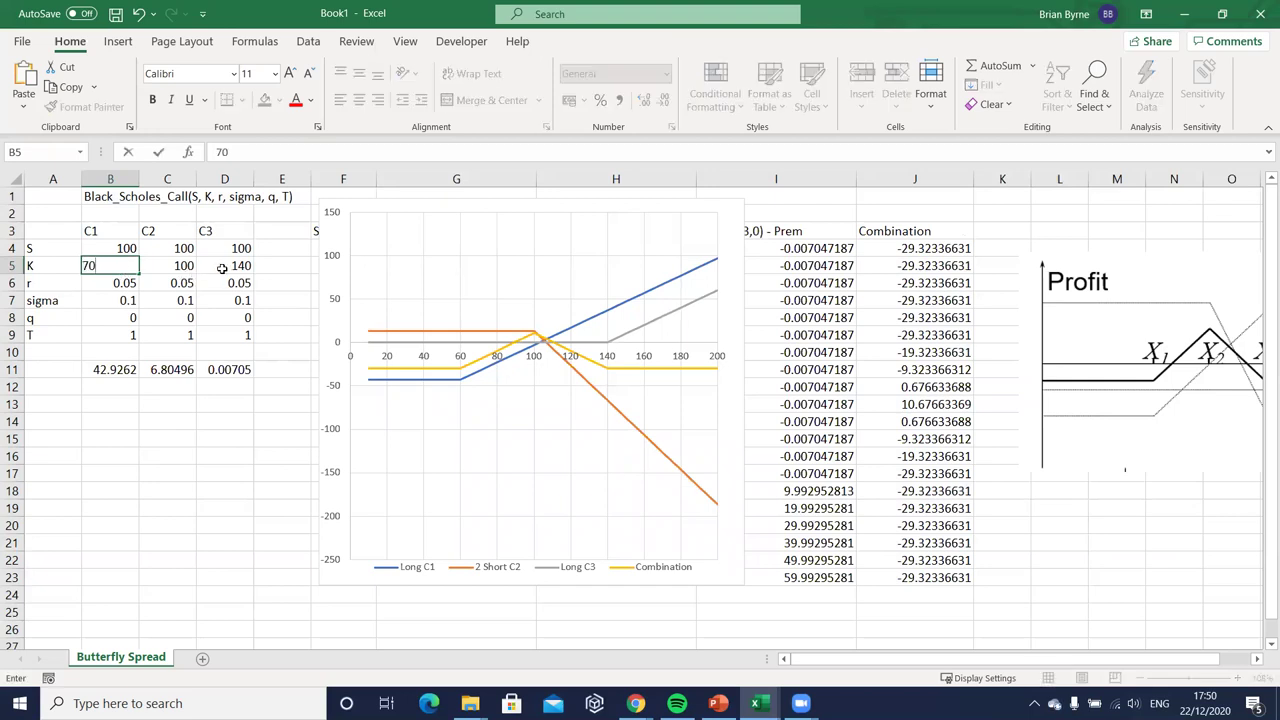
click(225, 268)
text(1300)
key(Return)
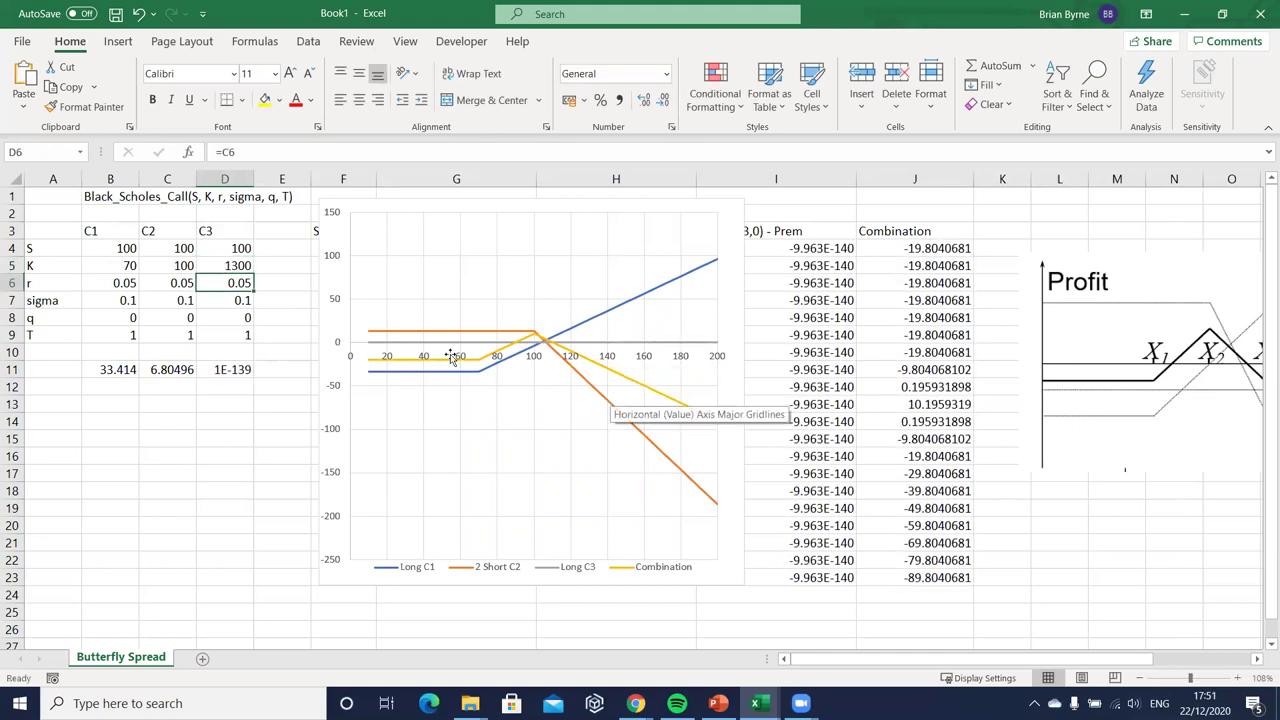
click(224, 265)
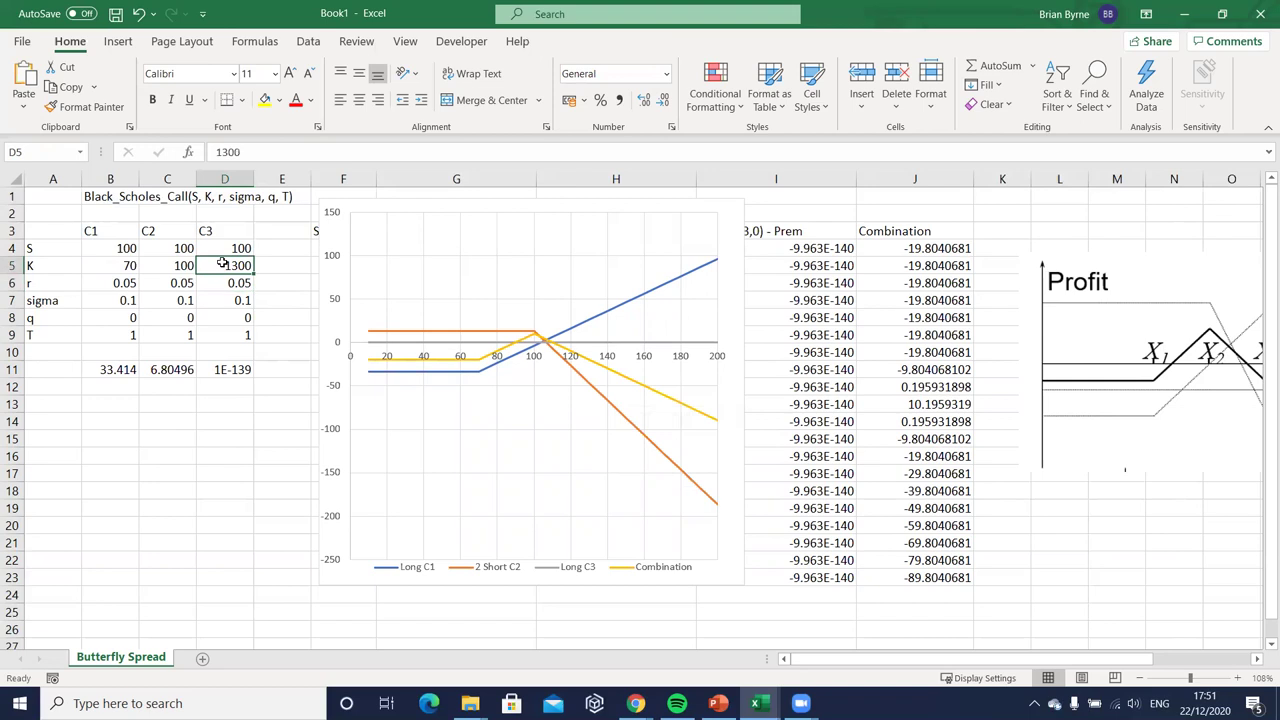
text(13)
key(Return)
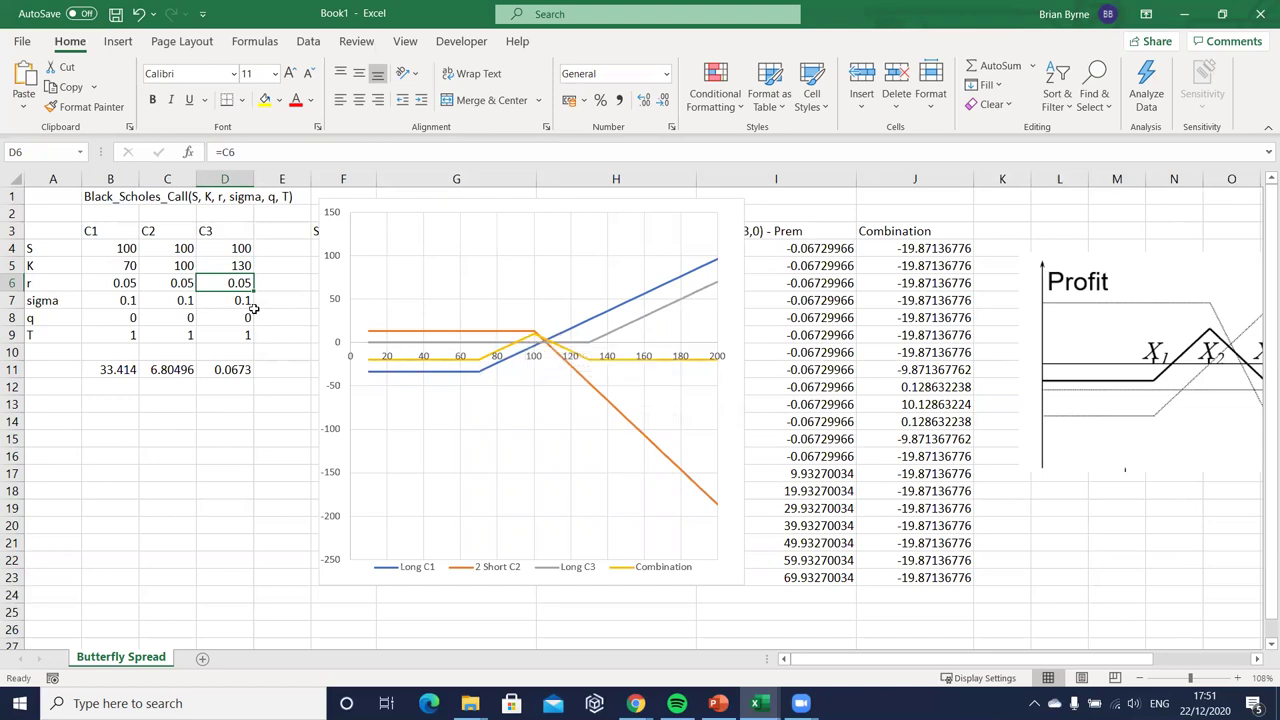
Step: Widen the spread by setting the strike of C1 to 50 and of C3 to 150
click(125, 267)
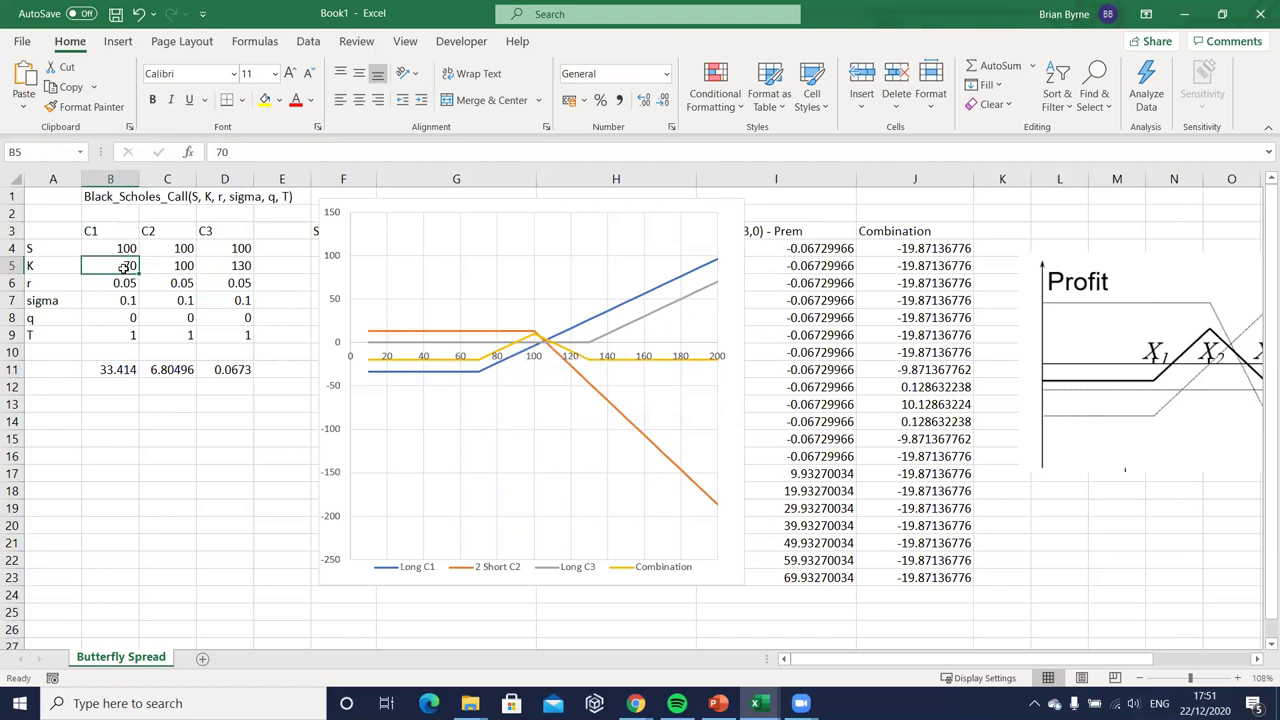
text(50)
click(219, 267)
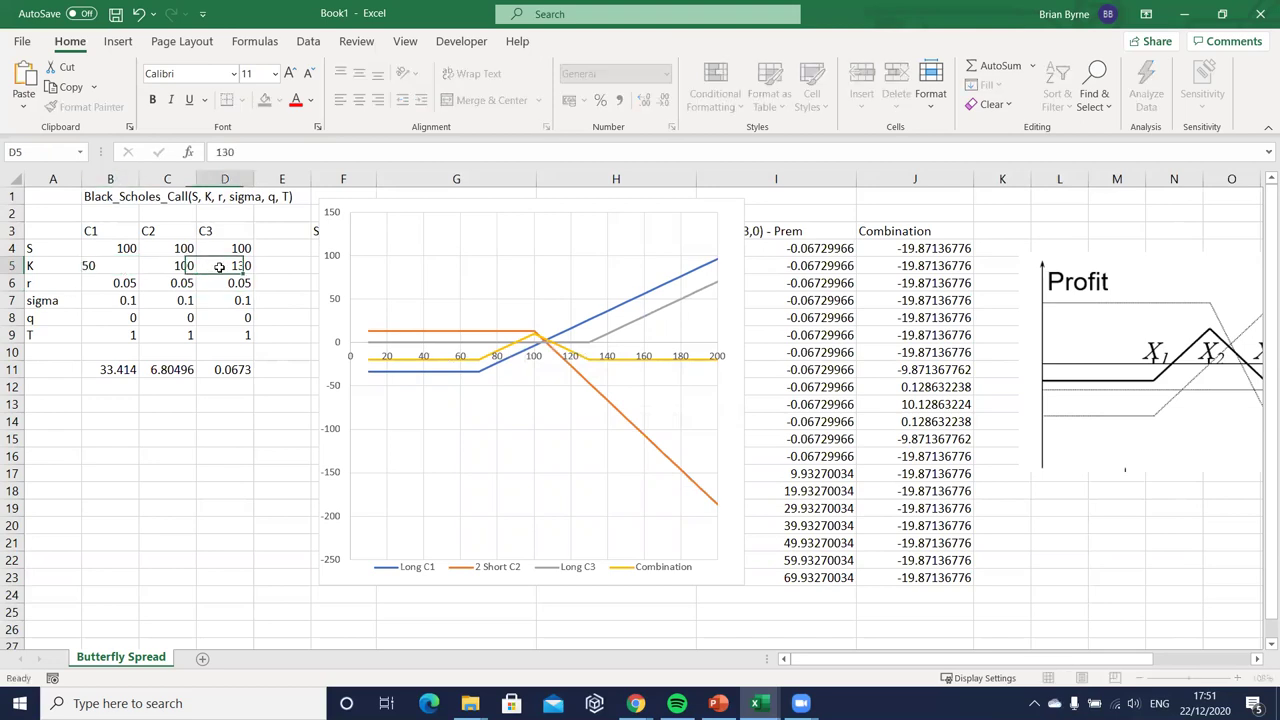
text(1)
key(Return)
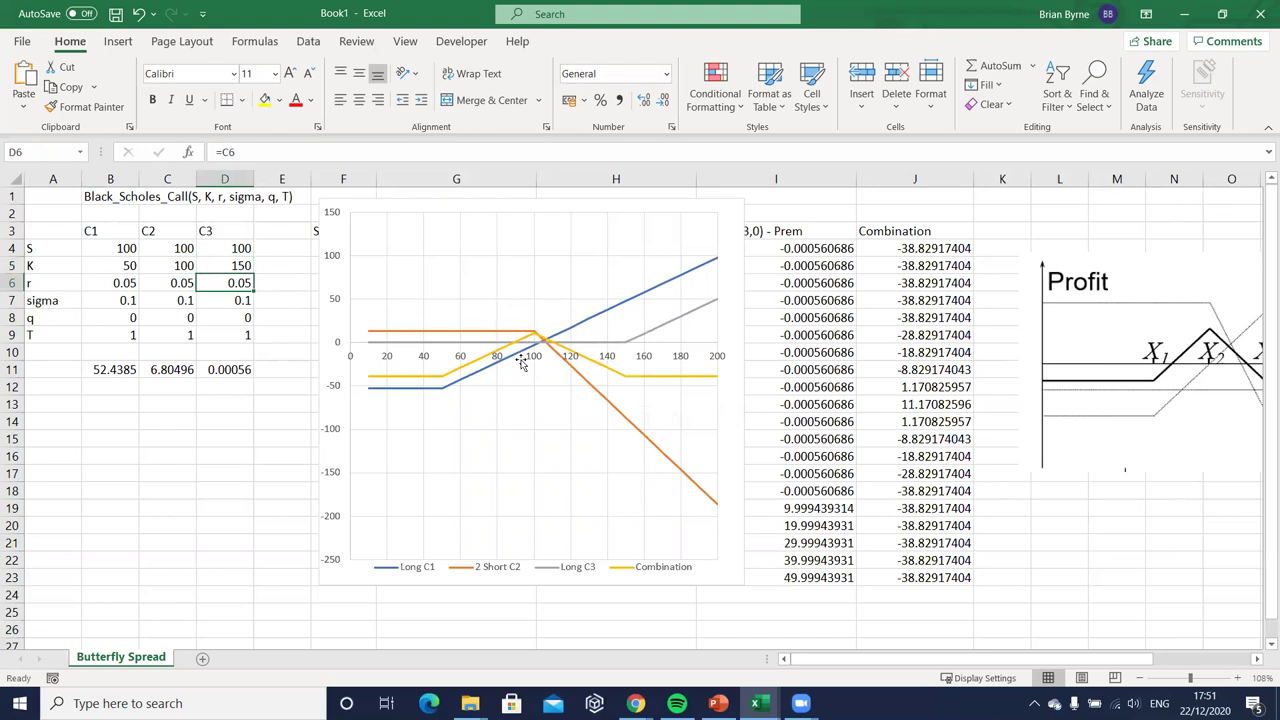
Step: Narrow the spread by setting the strike of C1 to 80 and of C3 to 120
click(118, 262)
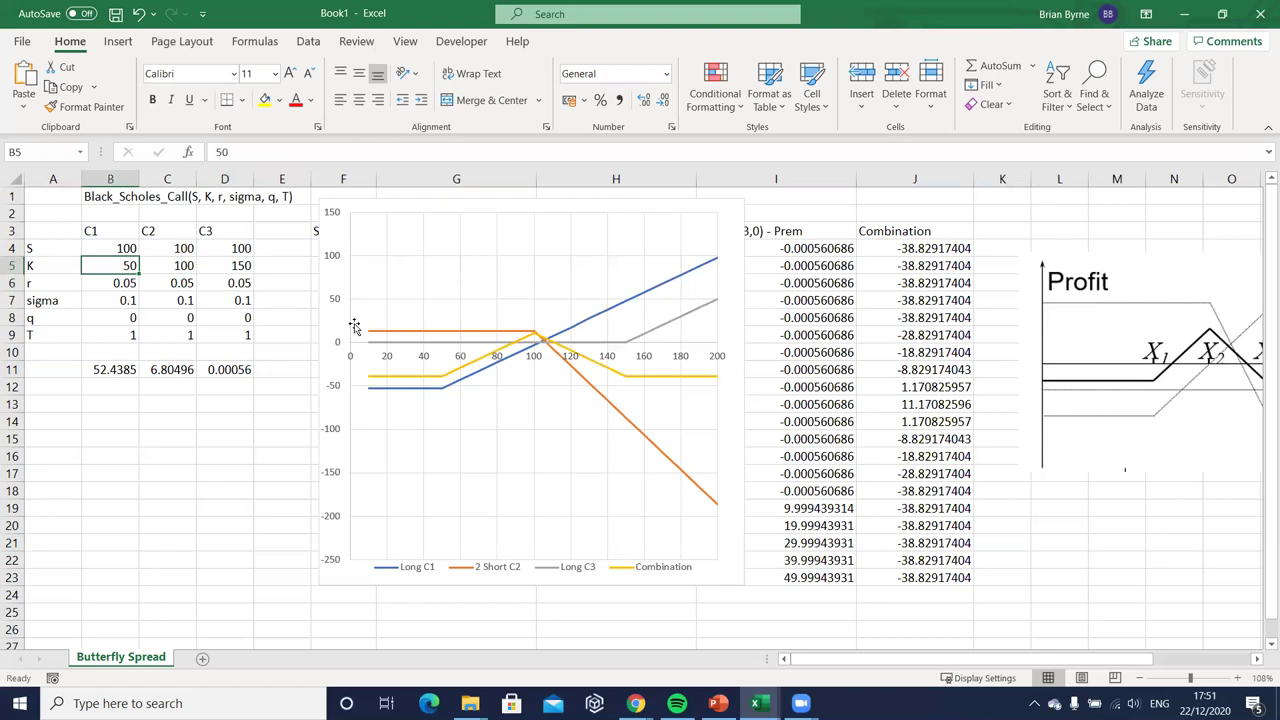
text(80)
key(Tab)
key(Tab)
text(12)
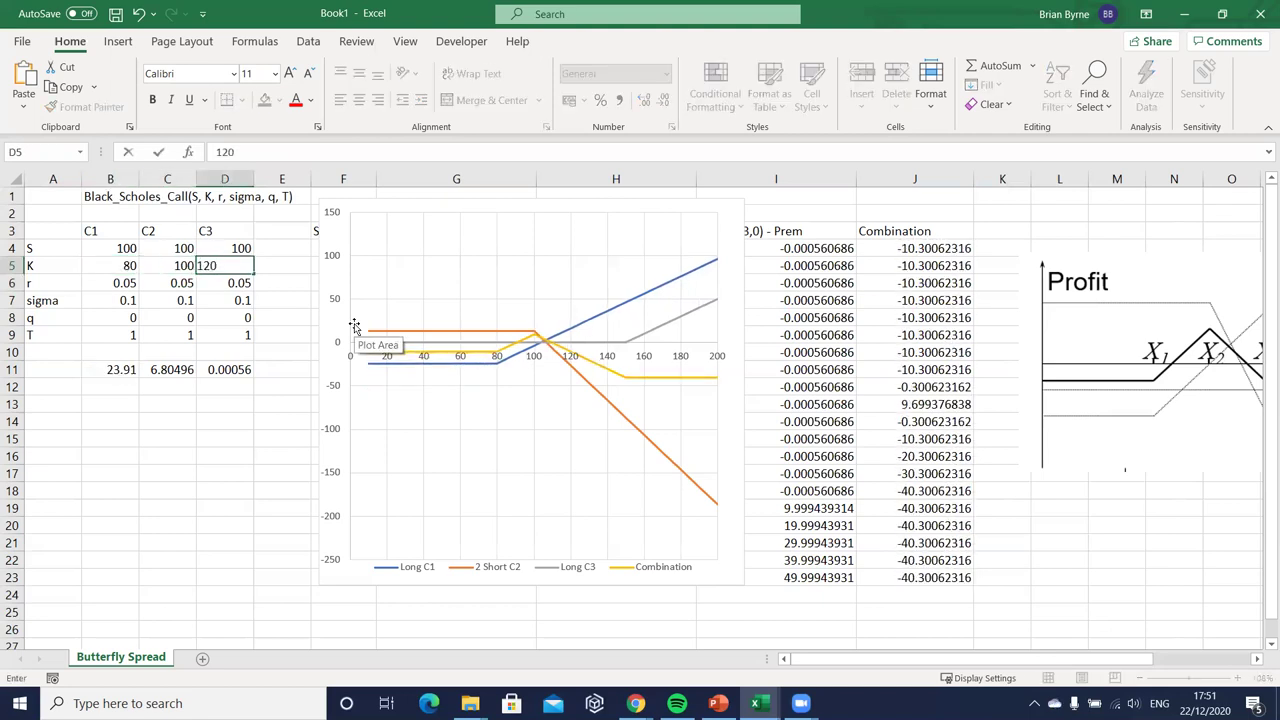
key(Return)
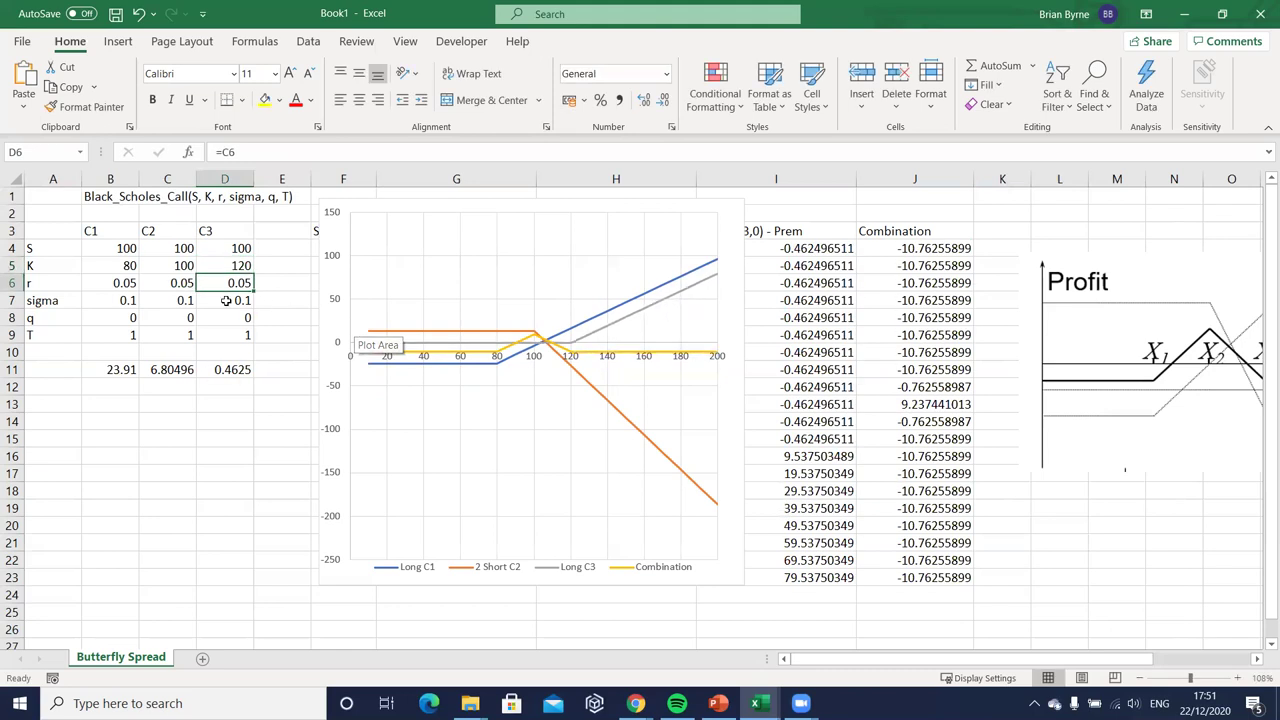
Step: Set the time to maturity T of C1 to 2 in B9
click(185, 268)
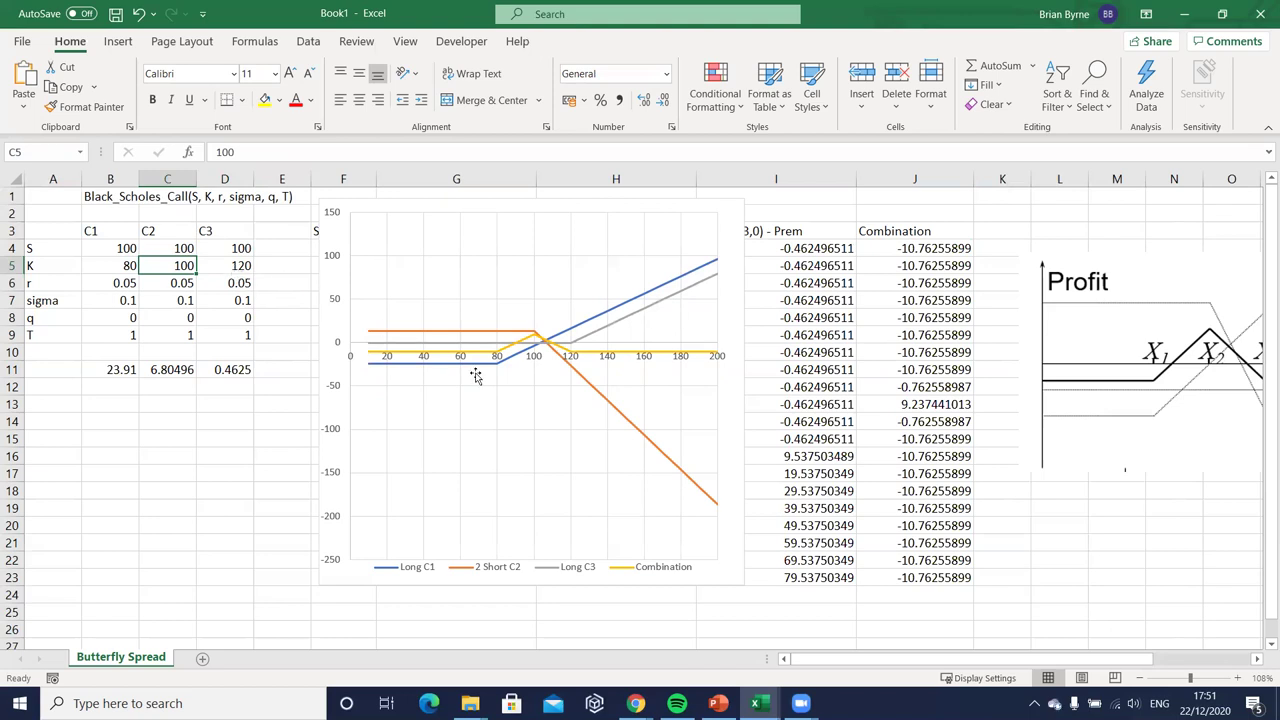
click(123, 337)
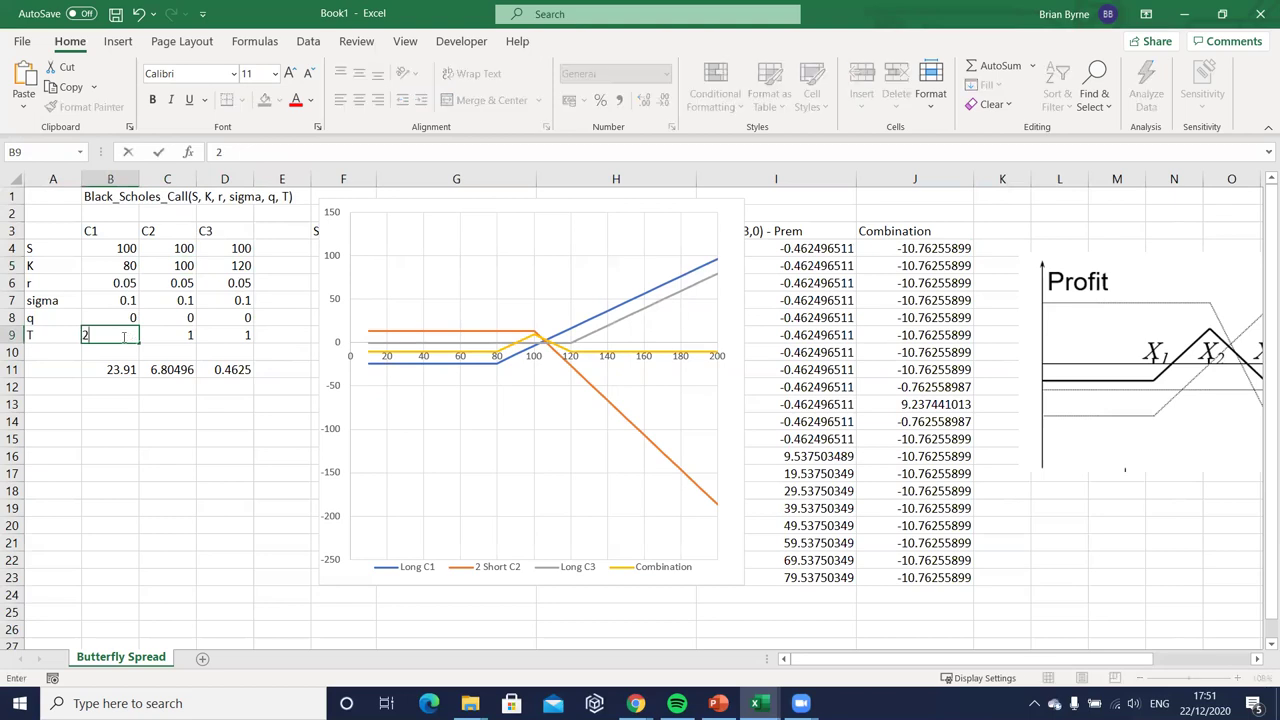
key(Return)
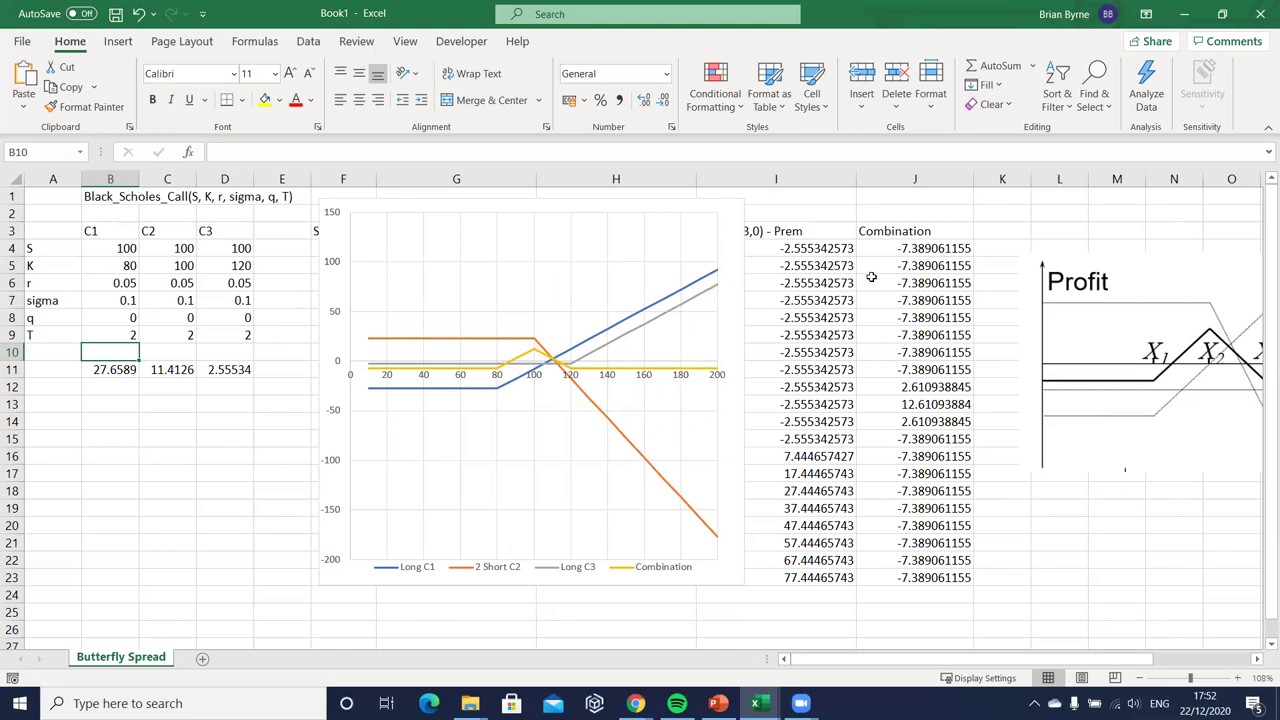
Step: Examine the Combination payoffs in column J and the matching flat sections of the Combination line on the chart
click(914, 246)
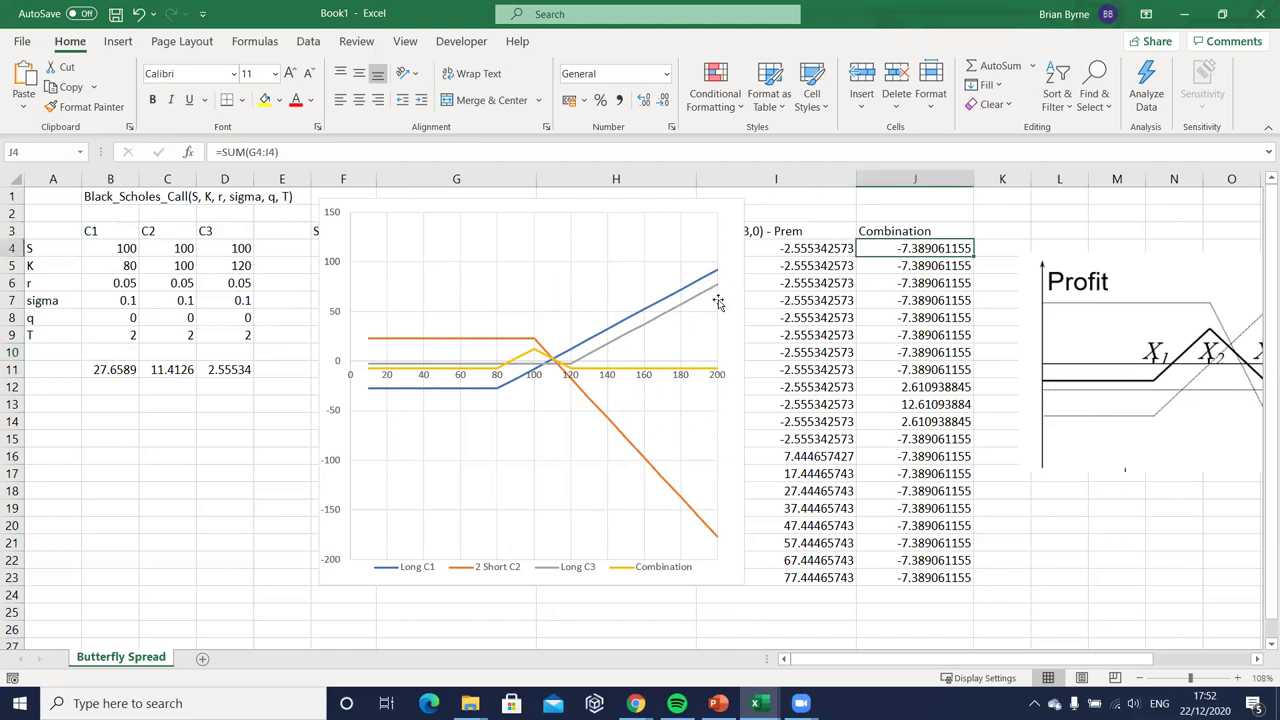
click(456, 371)
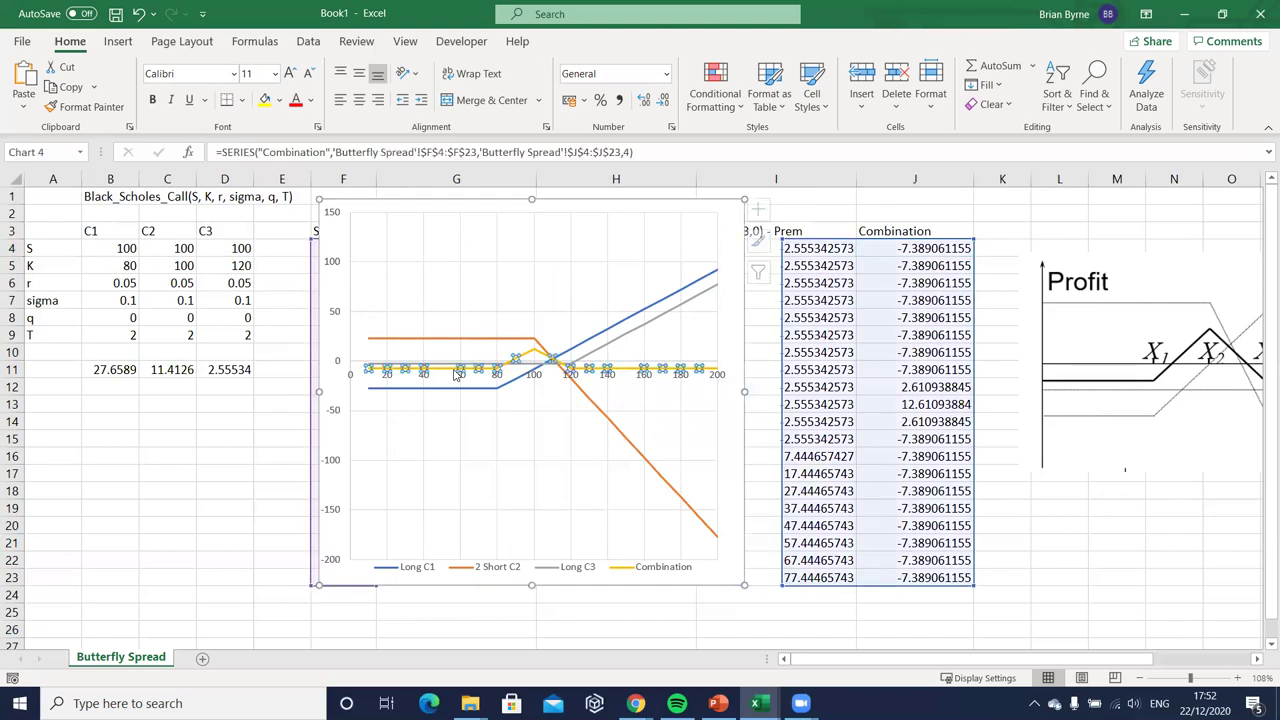
click(627, 368)
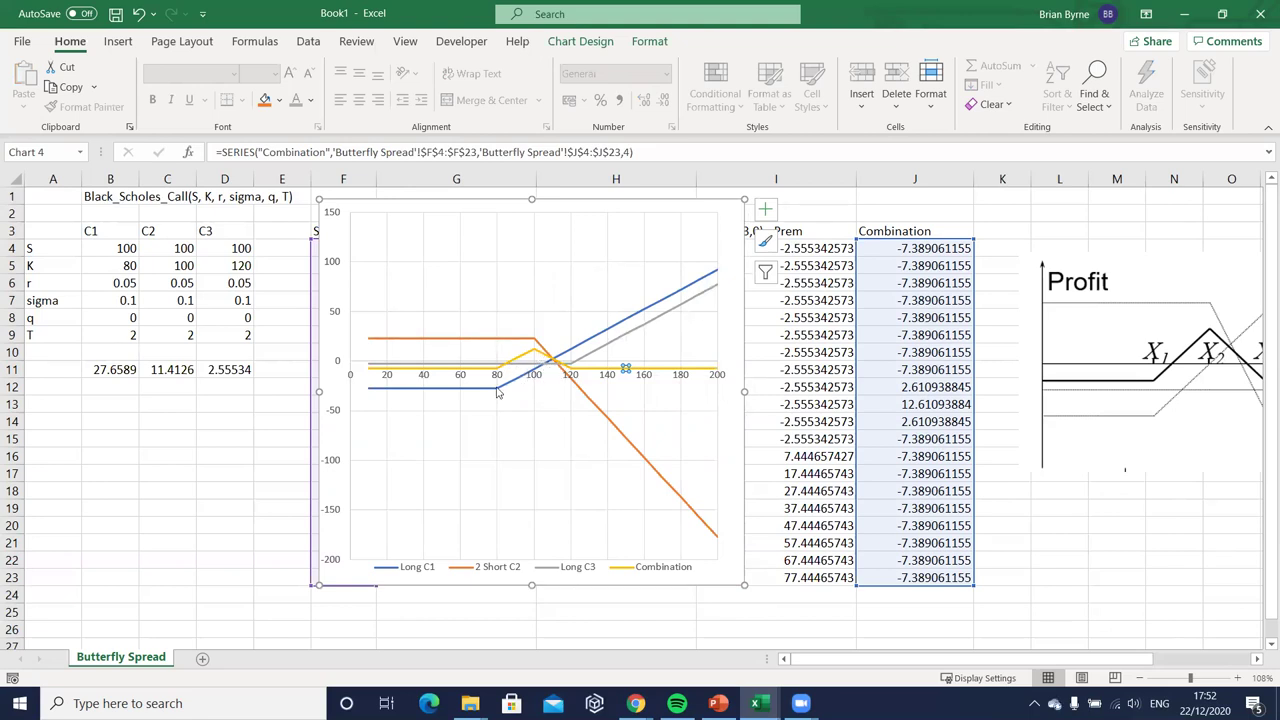
click(274, 434)
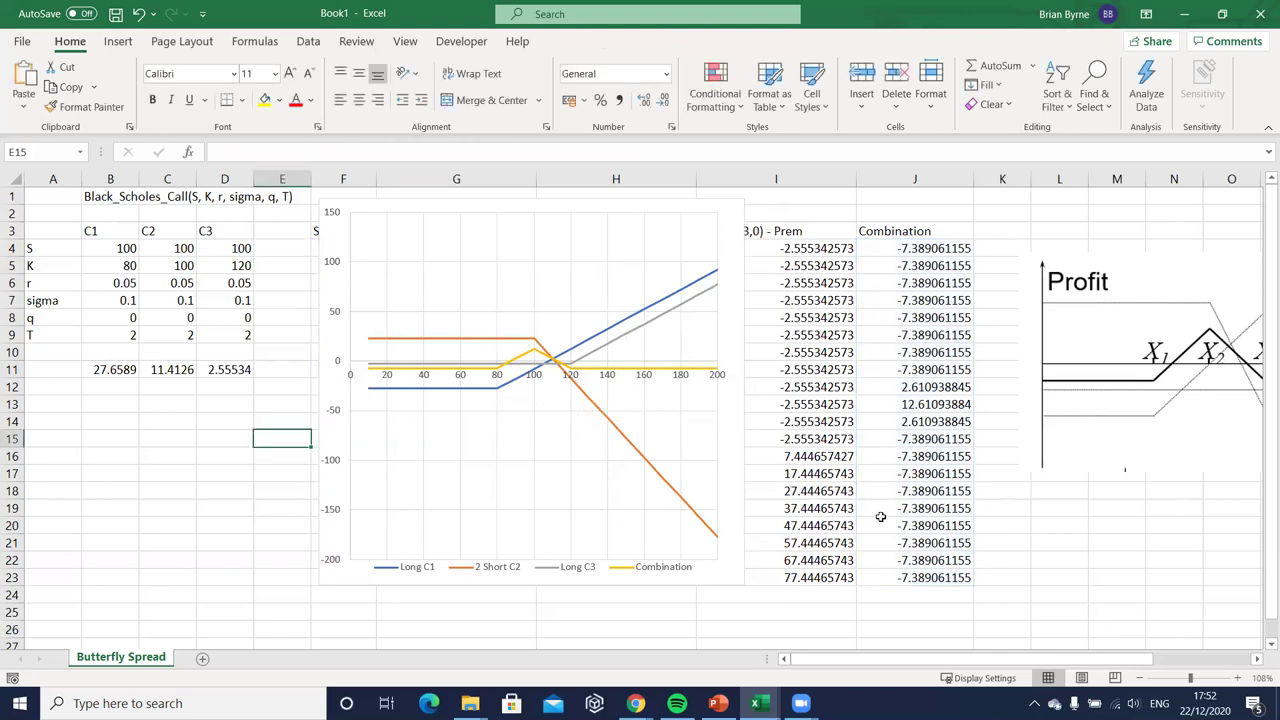